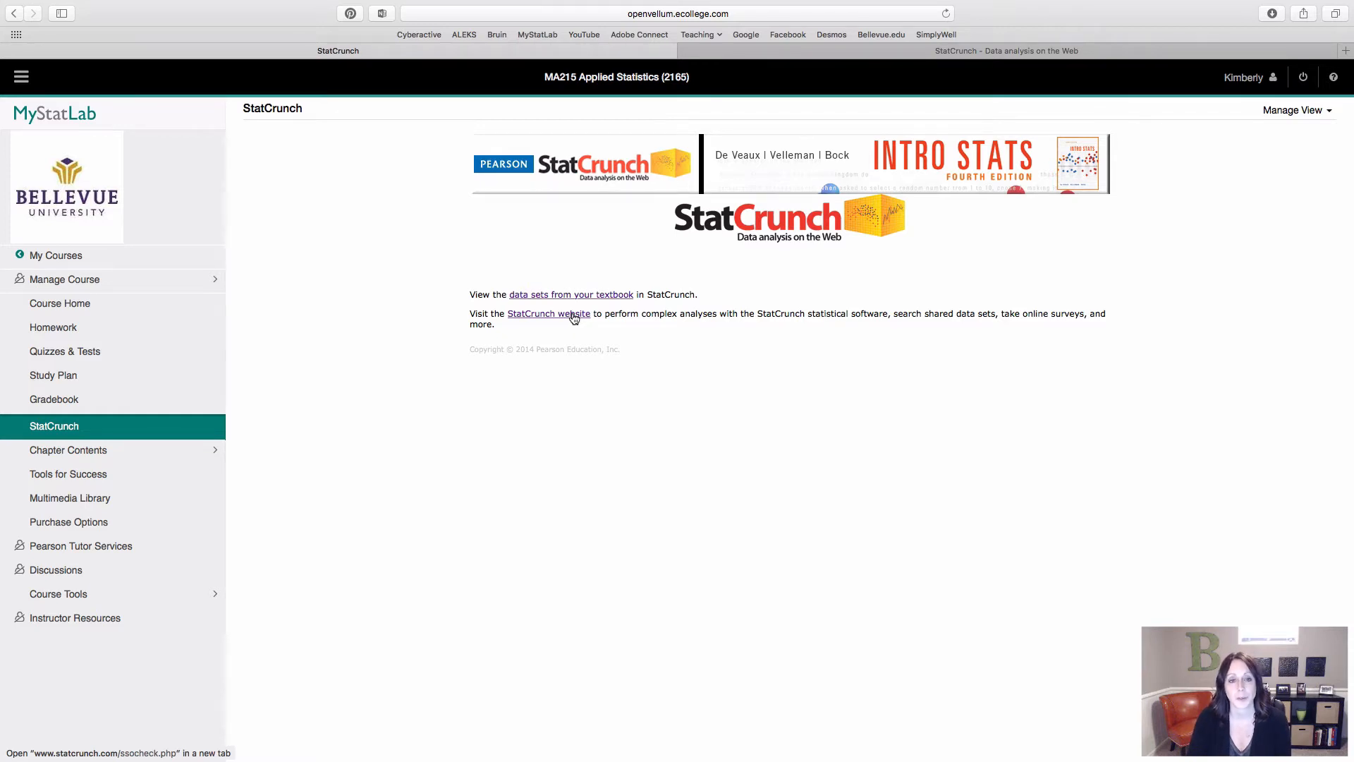
Open the Golf Drives 2011 data set from Chapter 3 of the textbook data sets and look over its values
left_click(535, 296)
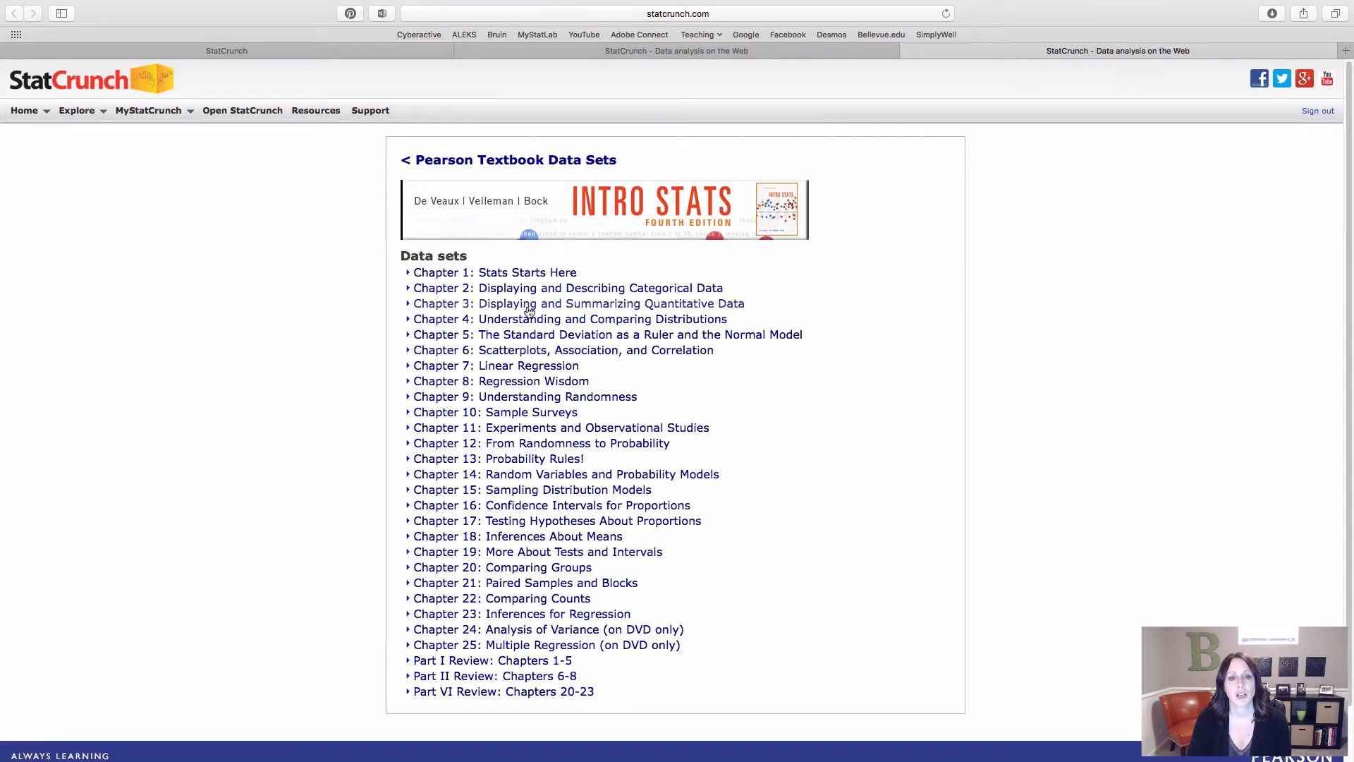
left_click(408, 303)
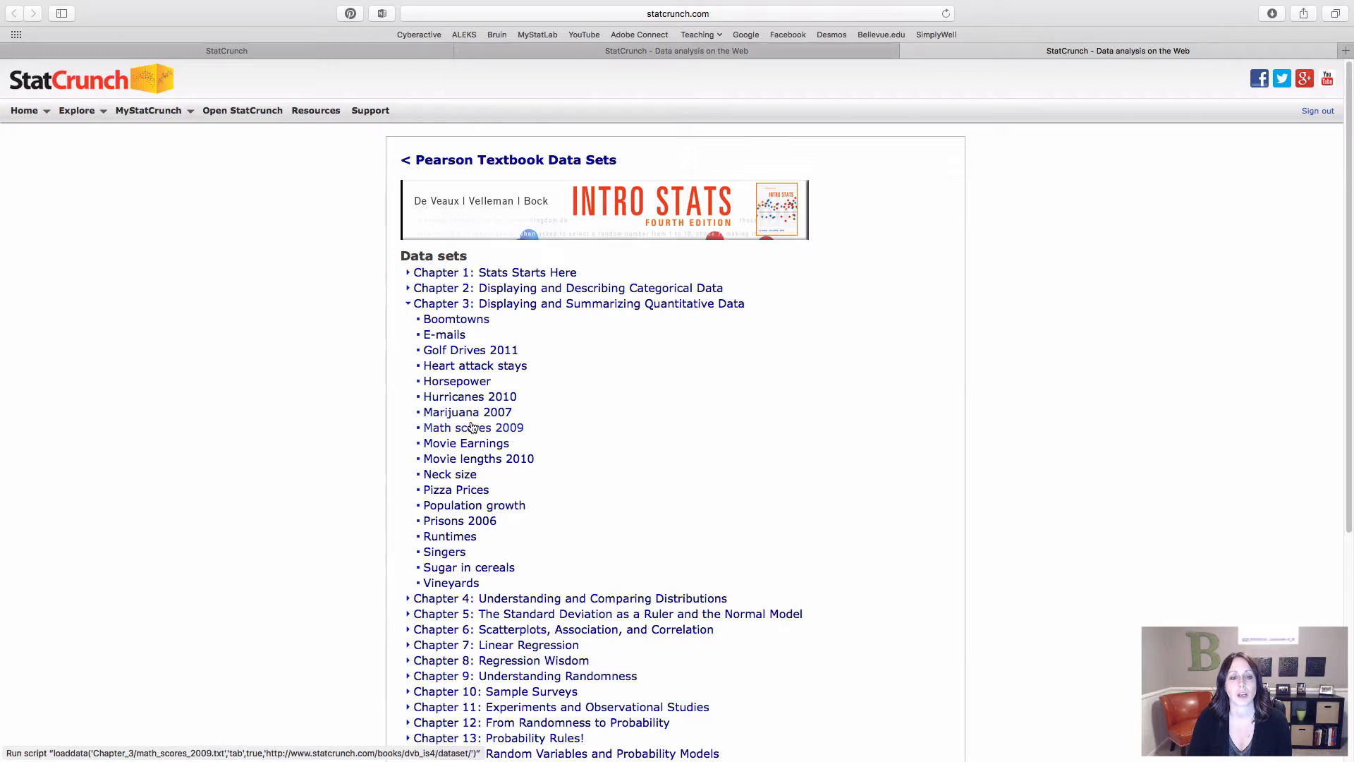
left_click(452, 350)
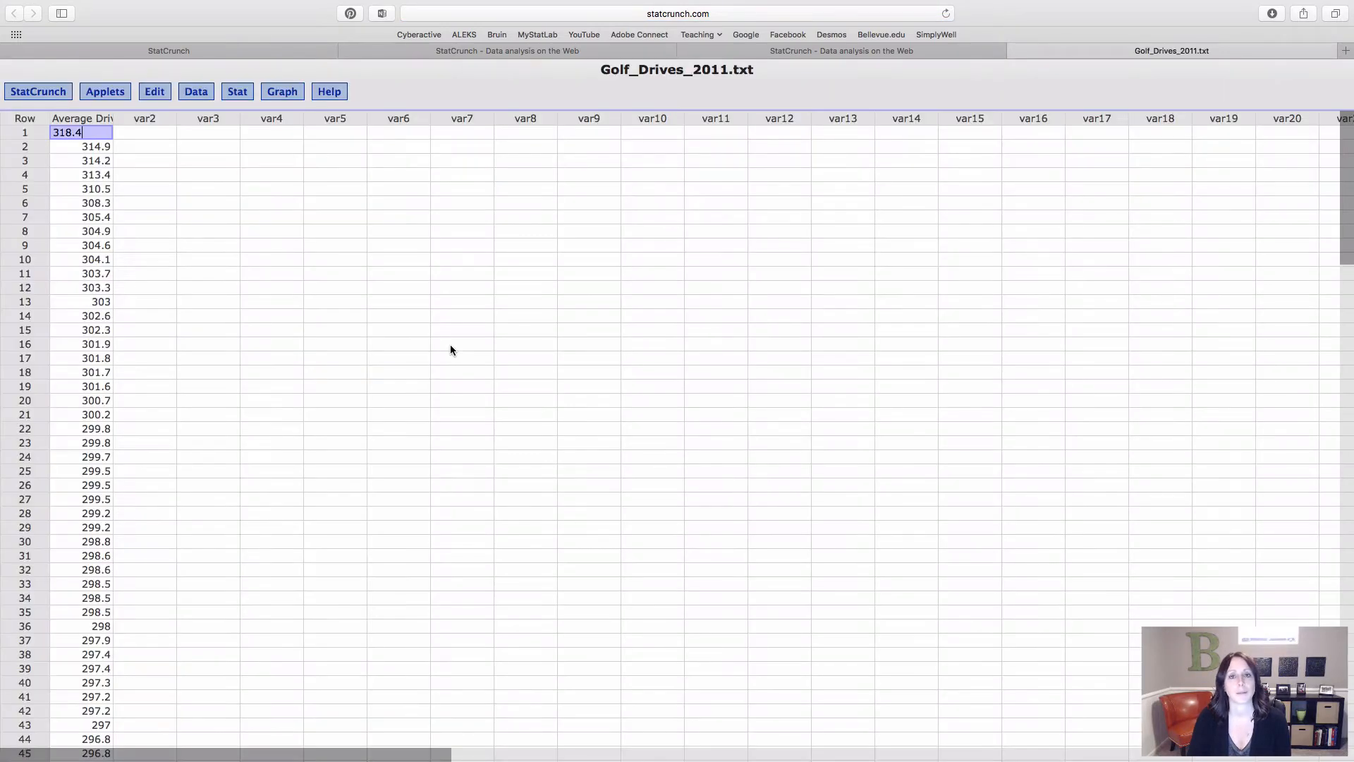
scroll(236, 251, "down", 5)
left_click(234, 249)
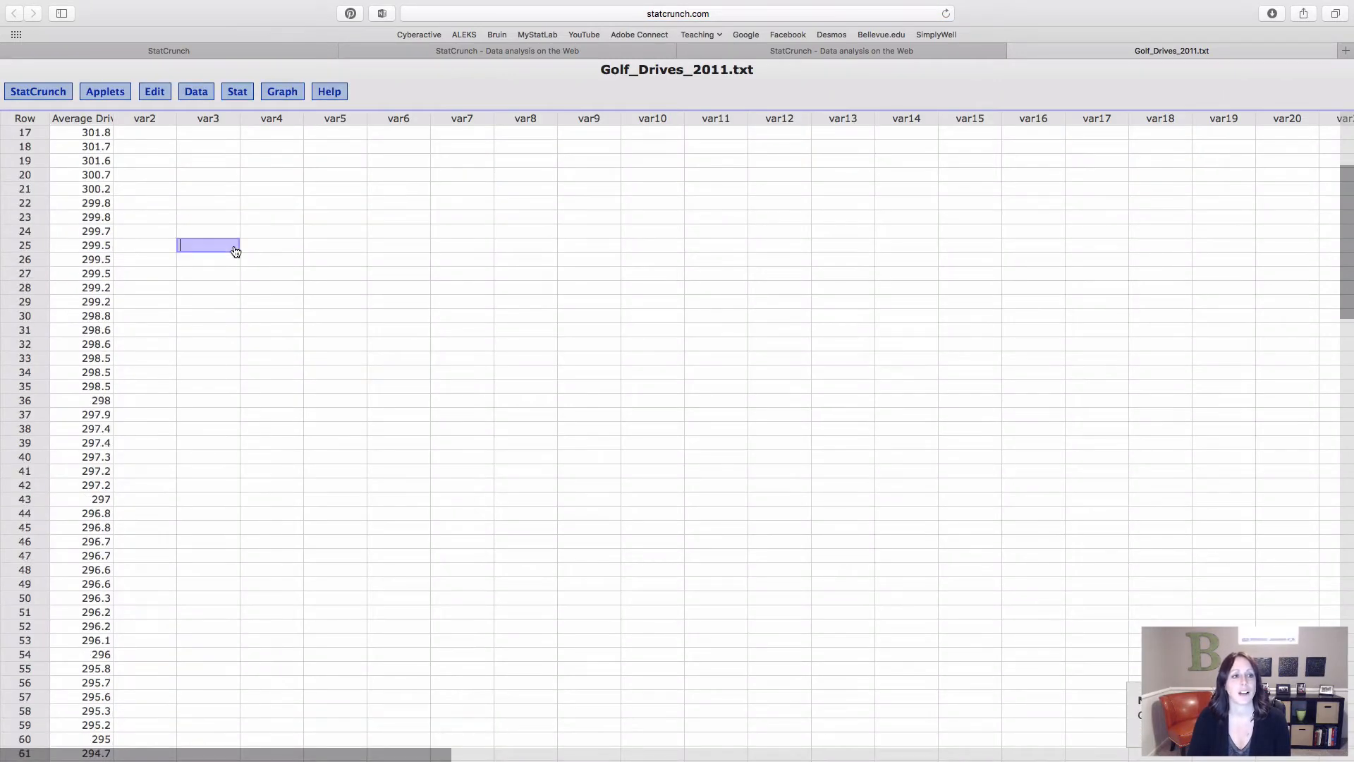
scroll(155, 161, "up", 5)
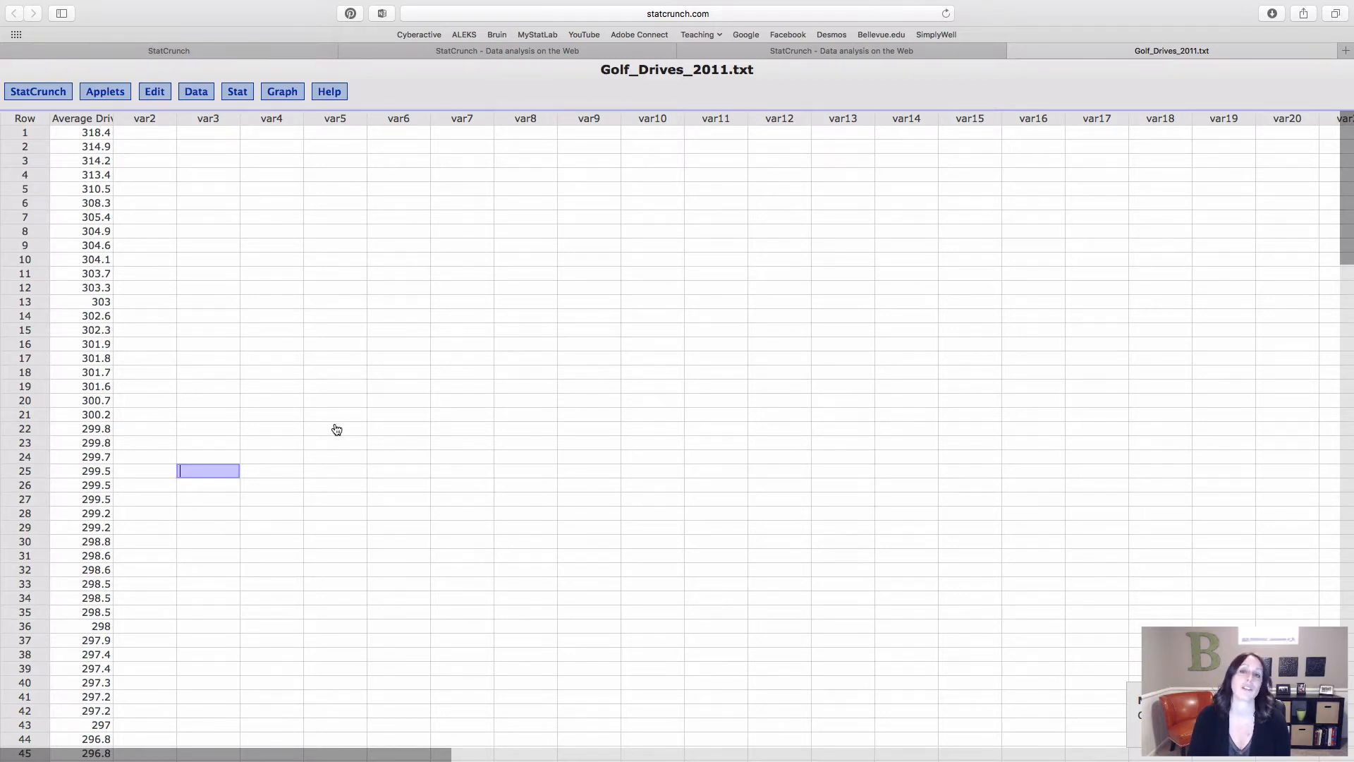
Start a Stem and Leaf plot and choose Average Drive length as its column
left_click(372, 273)
left_click(293, 96)
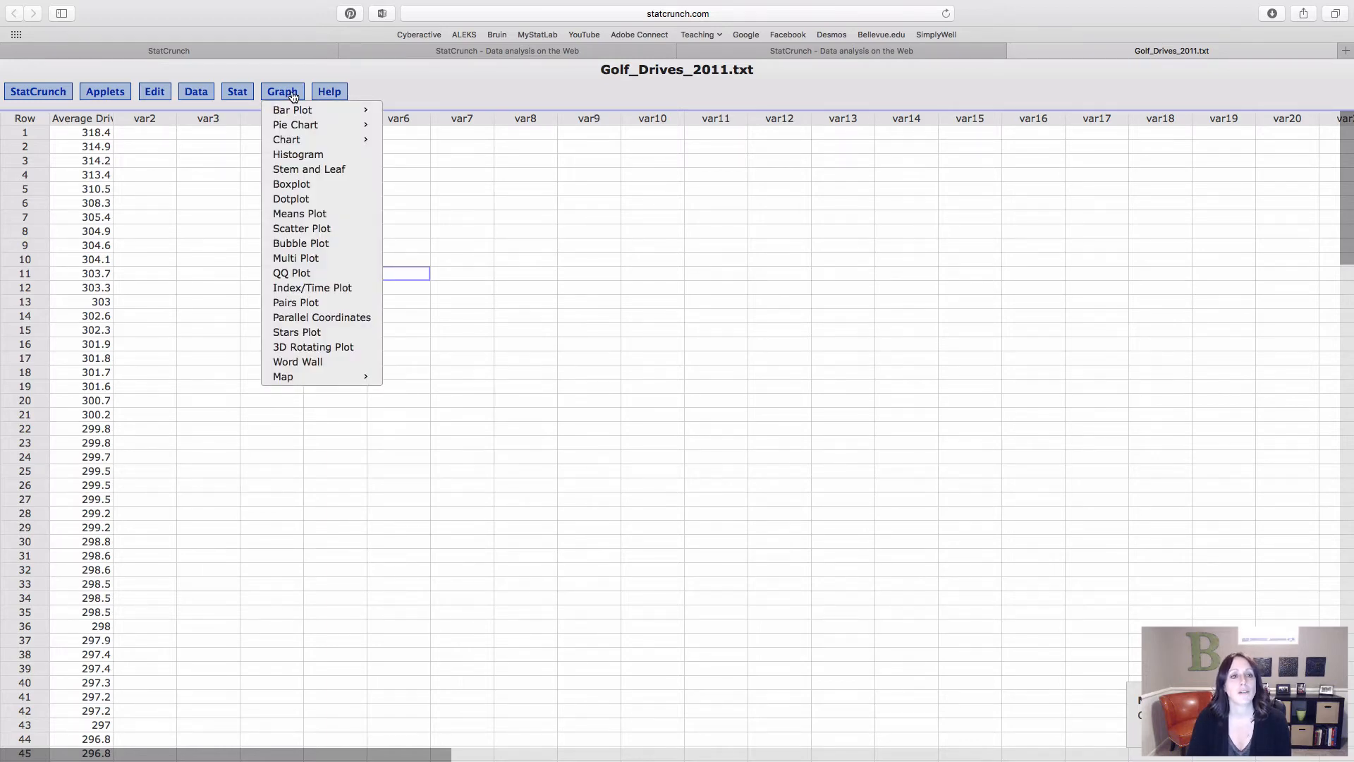
left_click(309, 169)
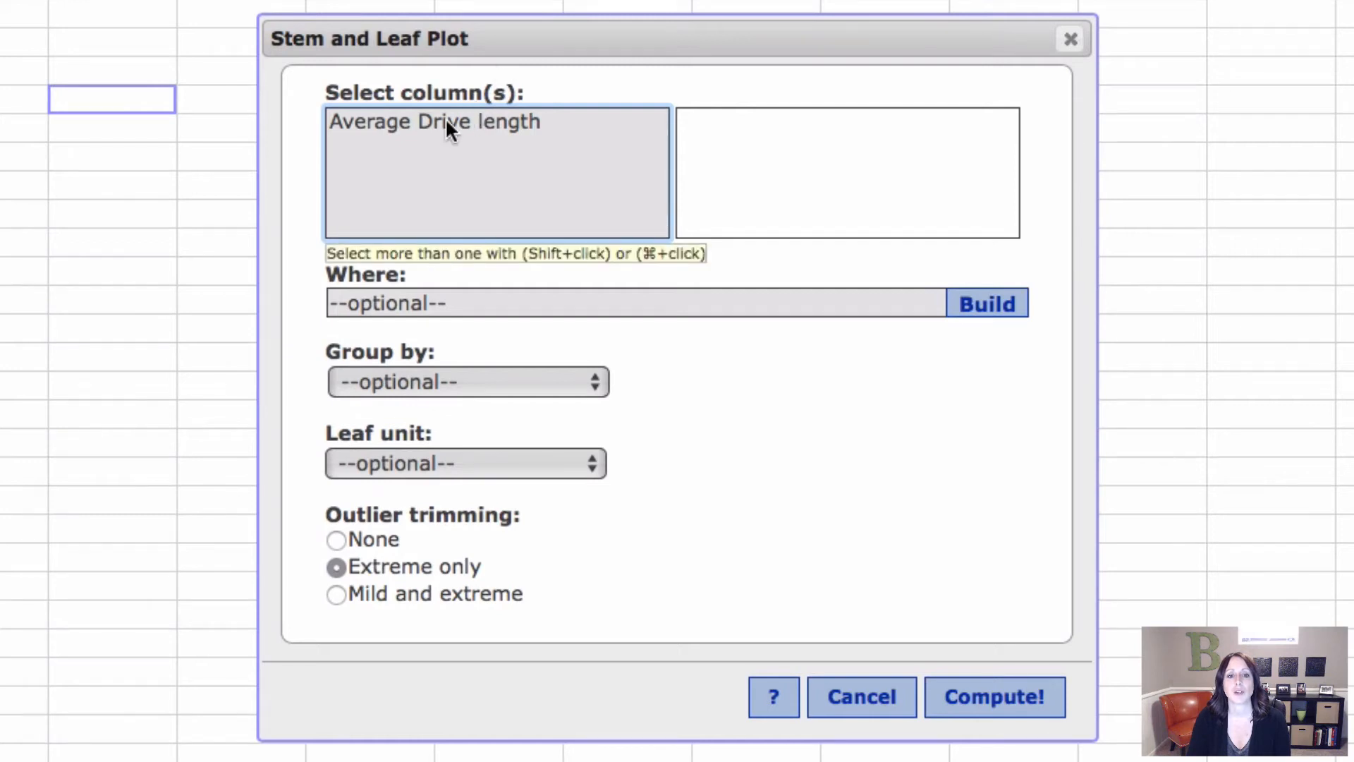
left_click(445, 123)
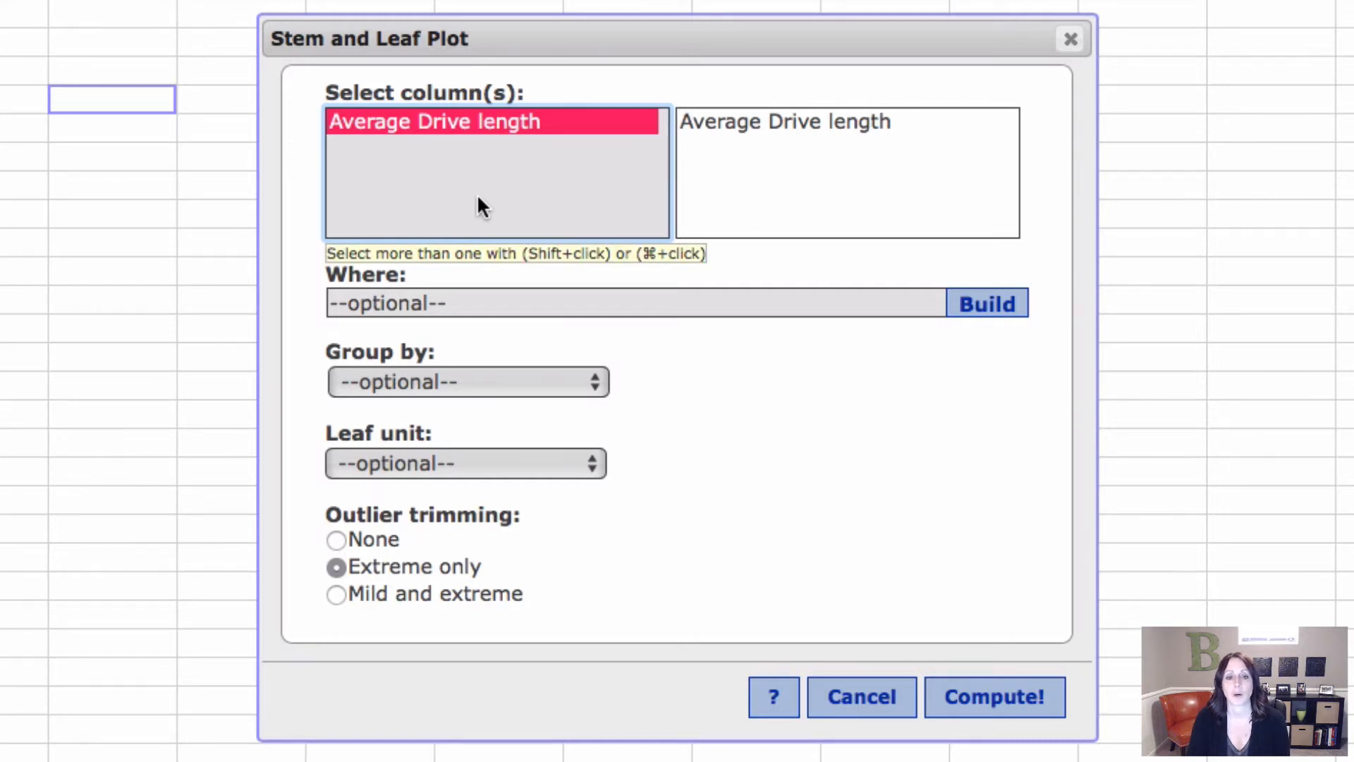
left_click(700, 309)
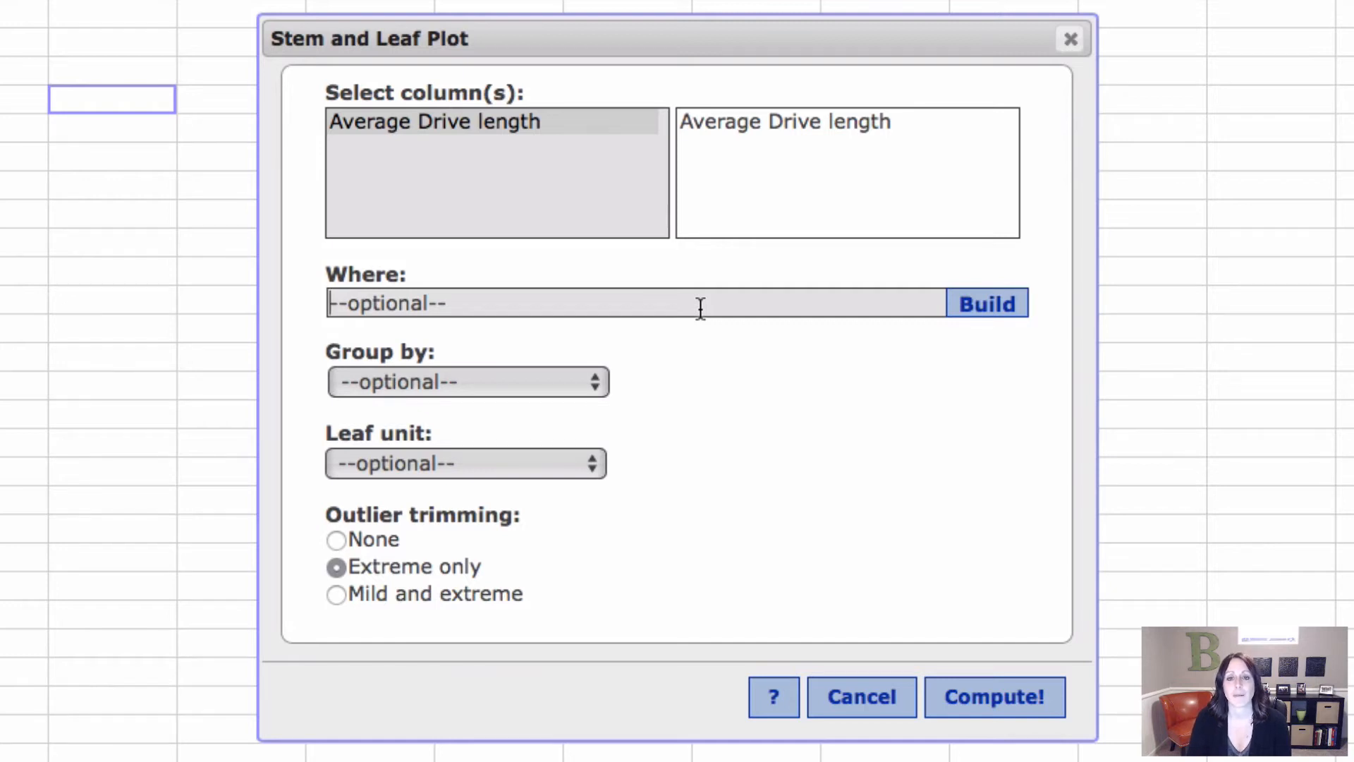
left_click(544, 383)
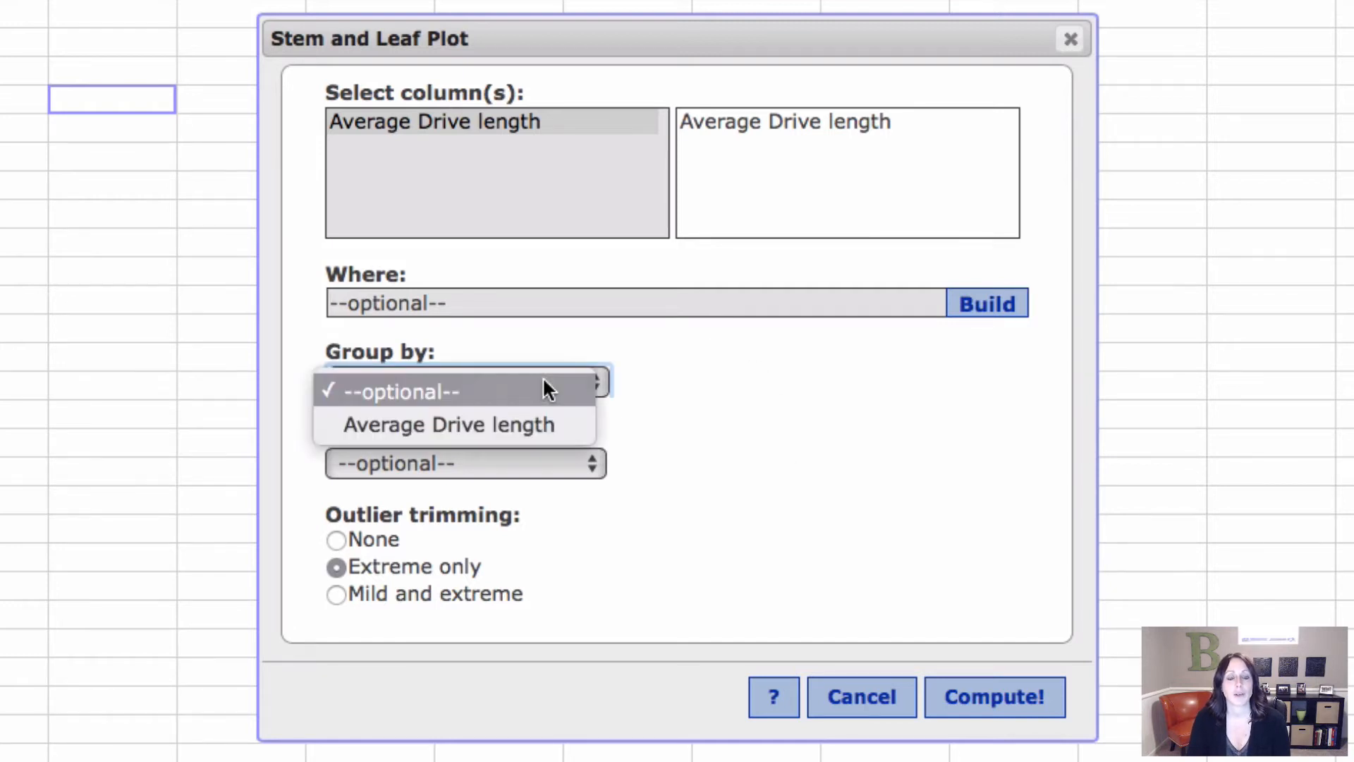
left_click(544, 382)
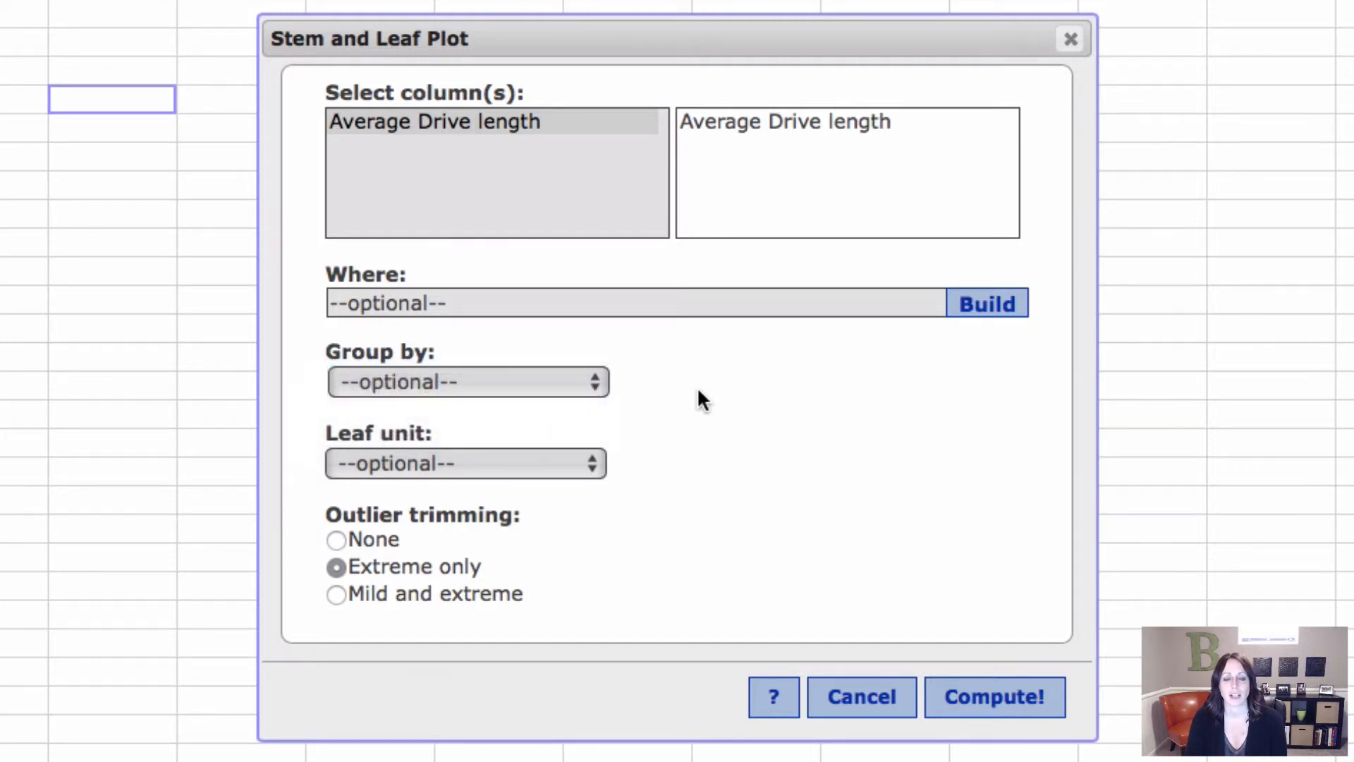
left_click(530, 480)
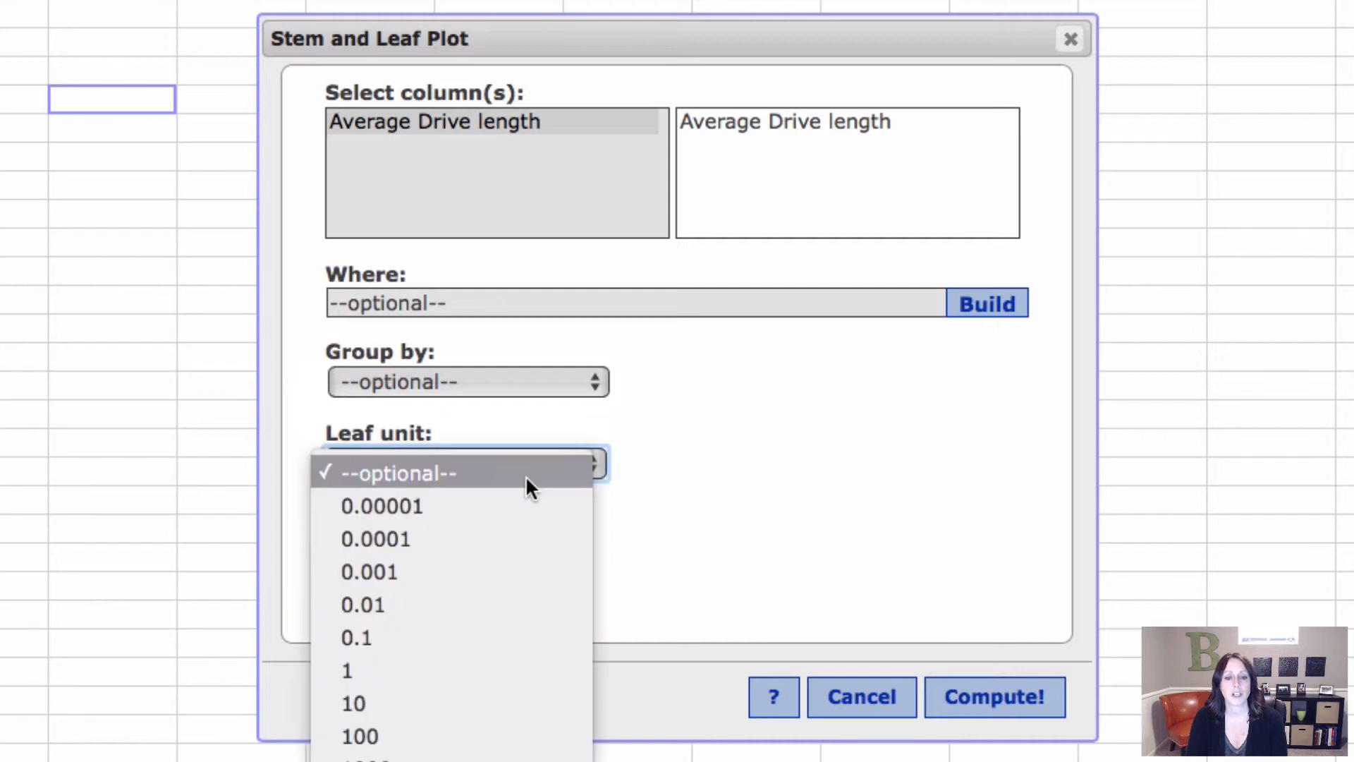
left_click(805, 488)
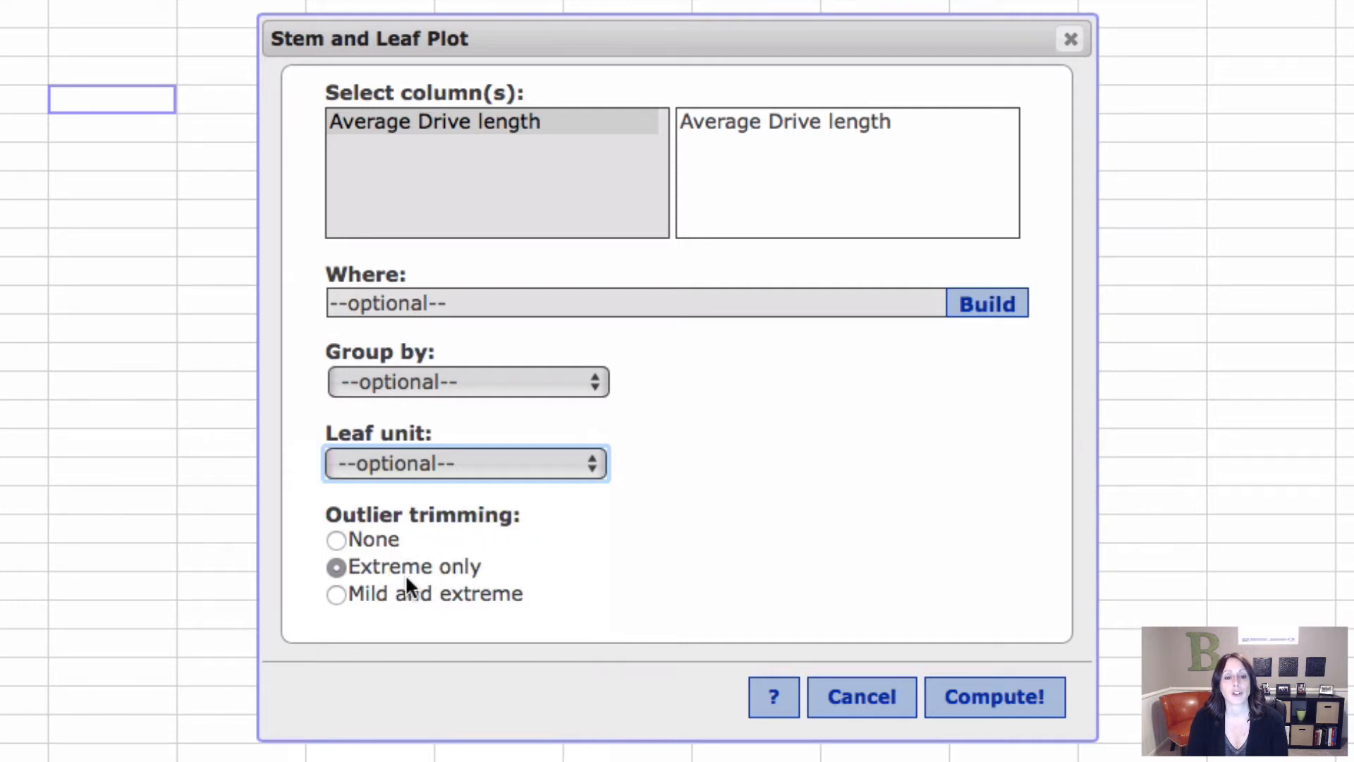
Set outlier trimming to None, compute the stem and leaf plot and move its window toward the middle of the sheet
left_click(345, 535)
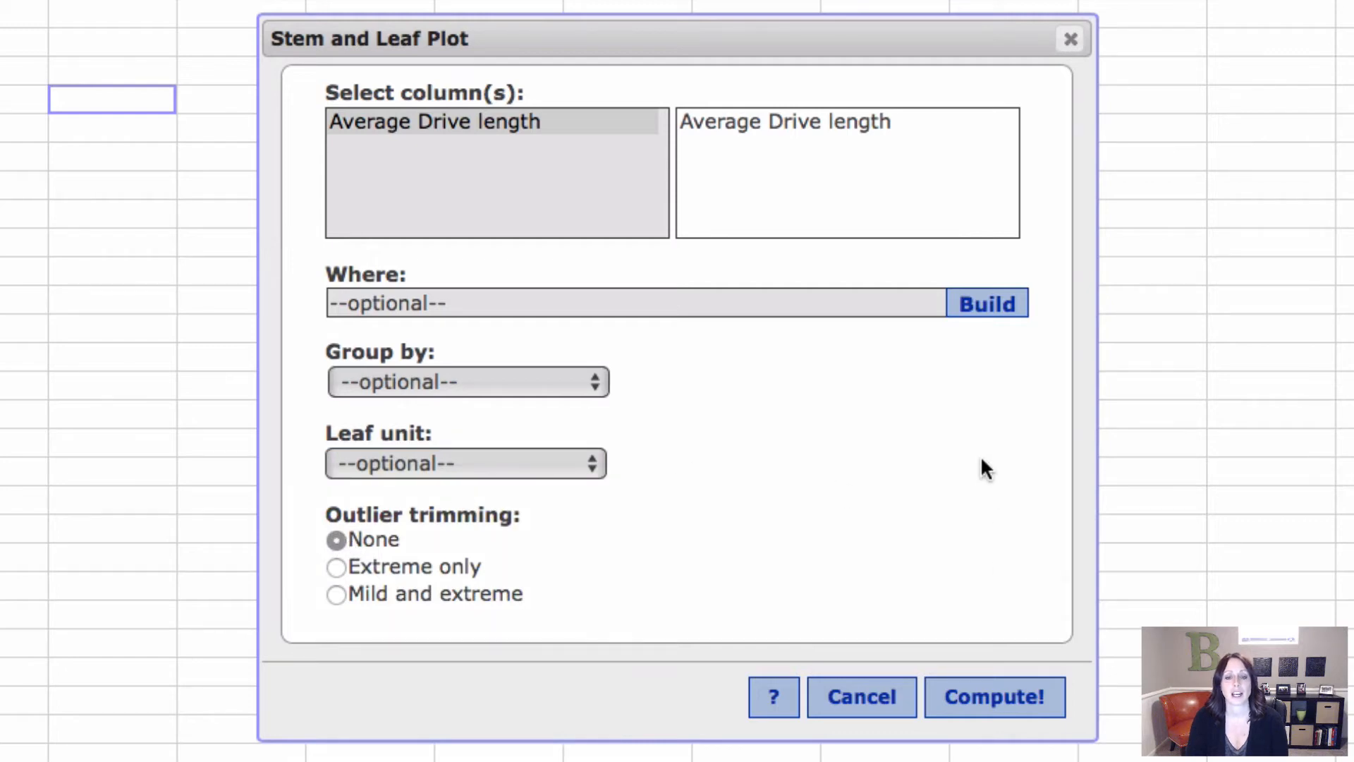
left_click(1016, 709)
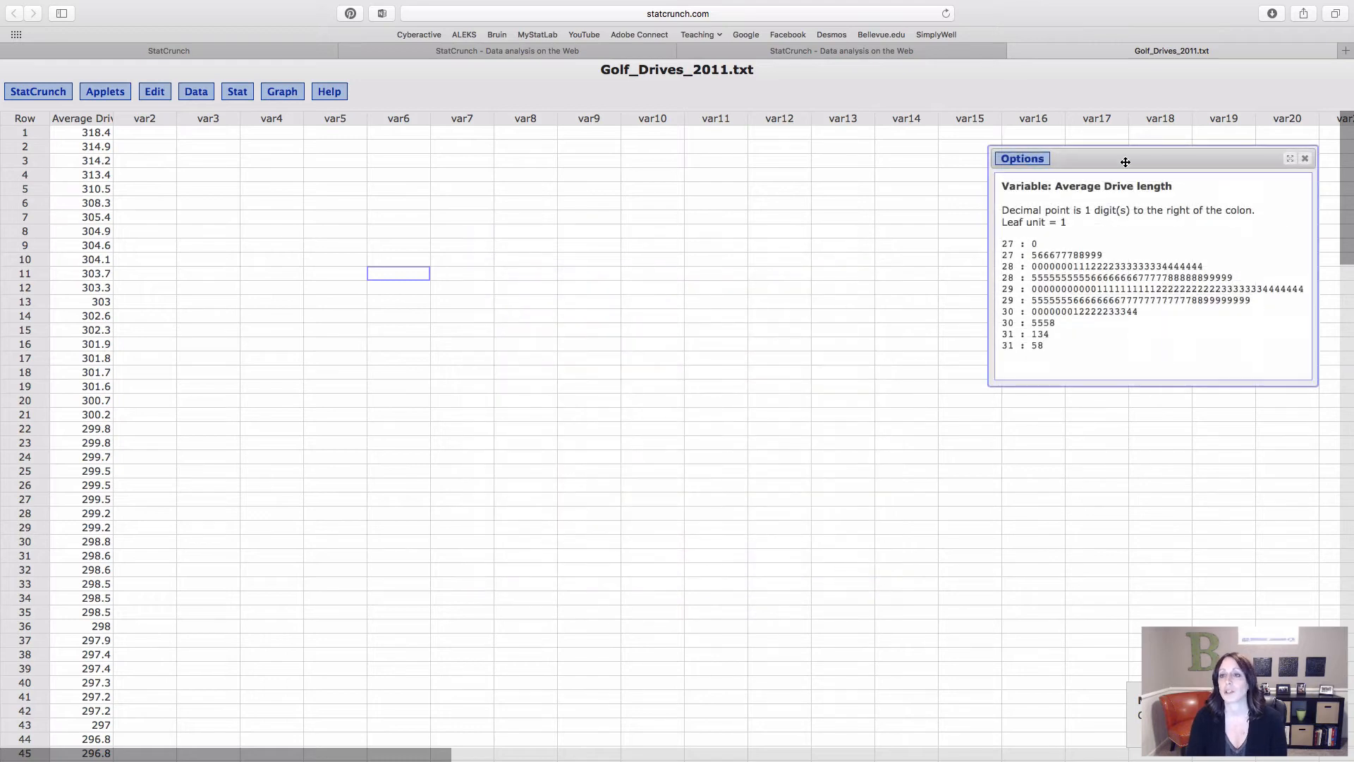
left_click_drag(1124, 160, 644, 218)
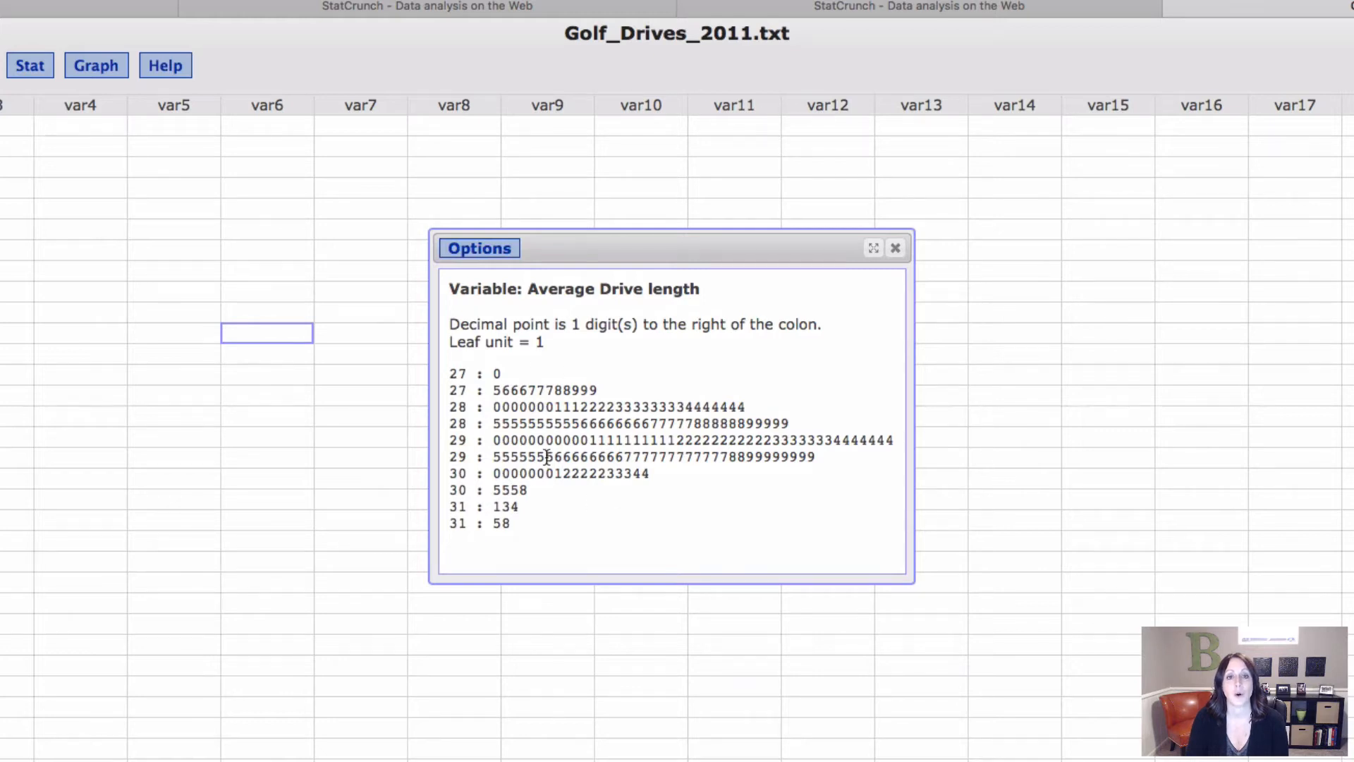
Edit the stem and leaf plot to use a leaf unit of 0.1, recompute it, and close the plot window after viewing it
left_click(490, 255)
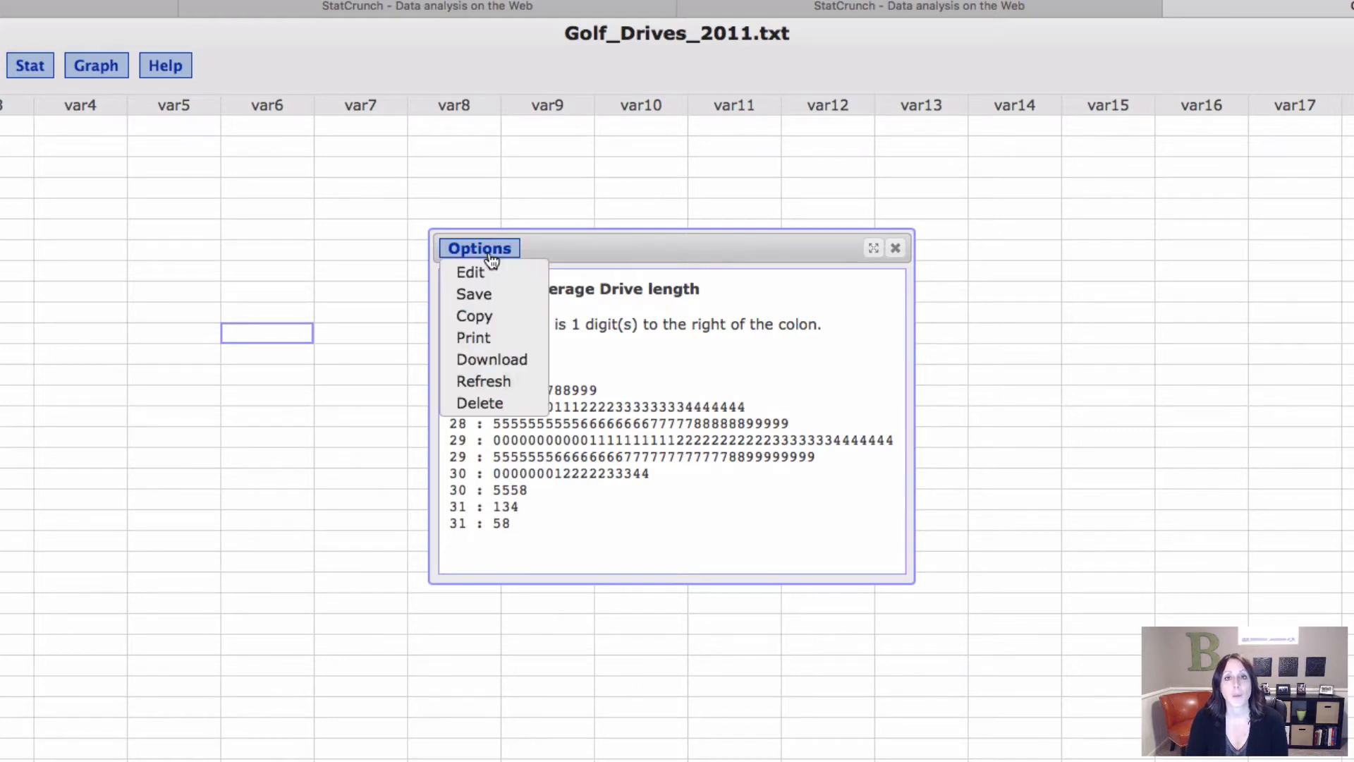
left_click(475, 272)
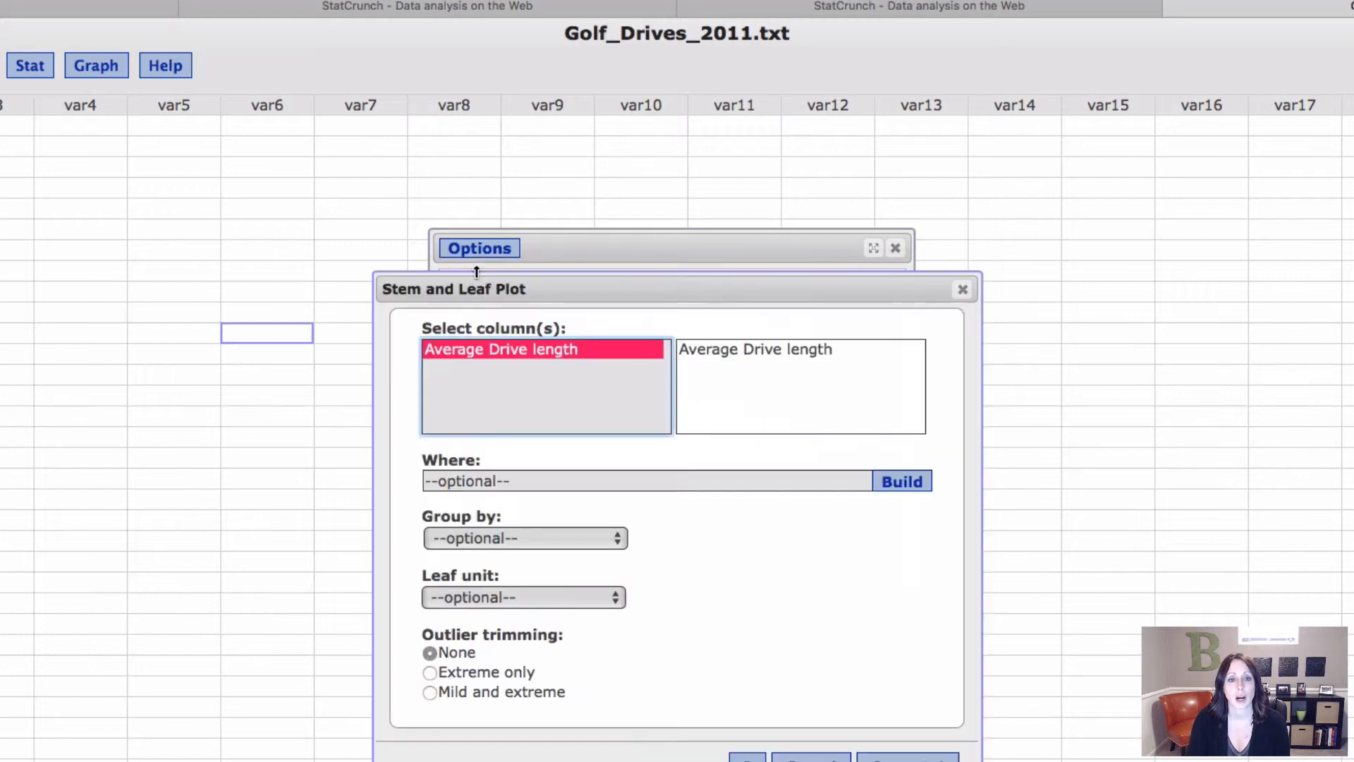
left_click(522, 597)
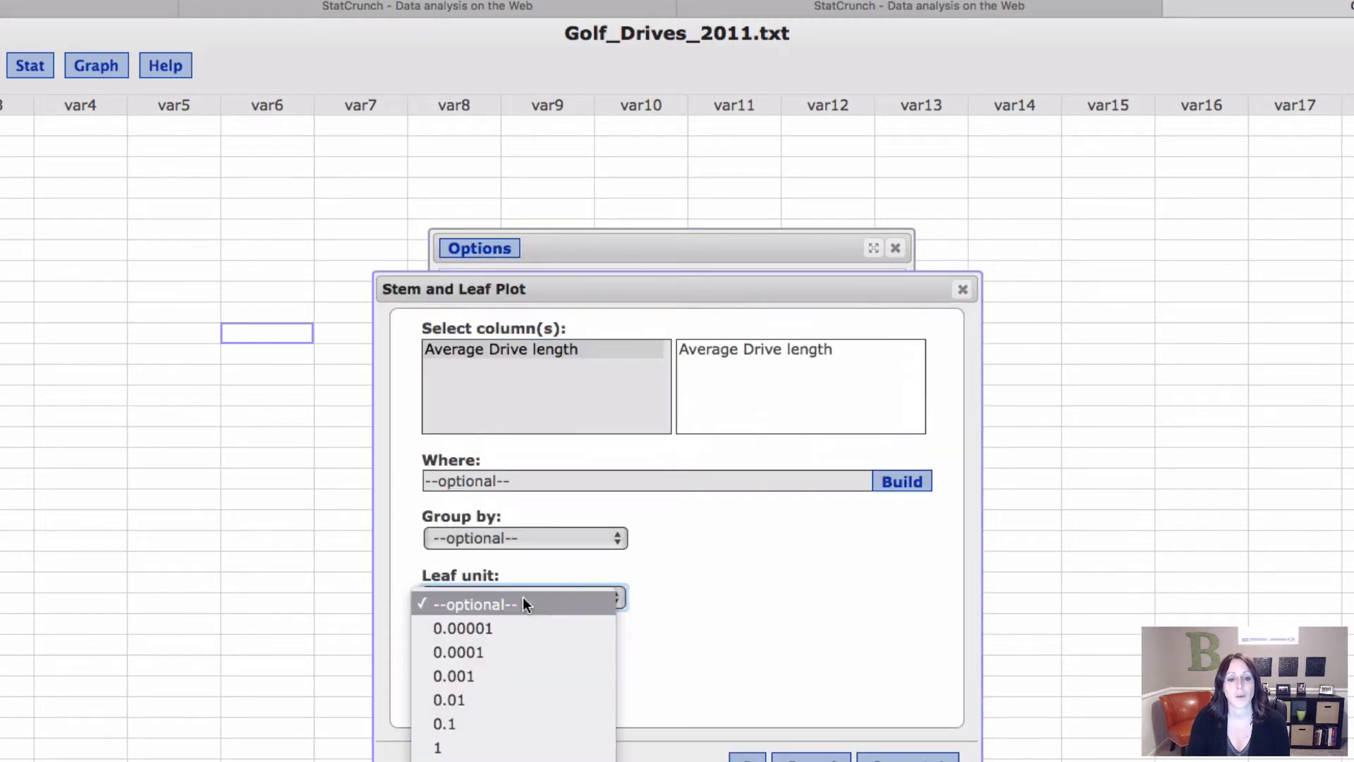
left_click(536, 729)
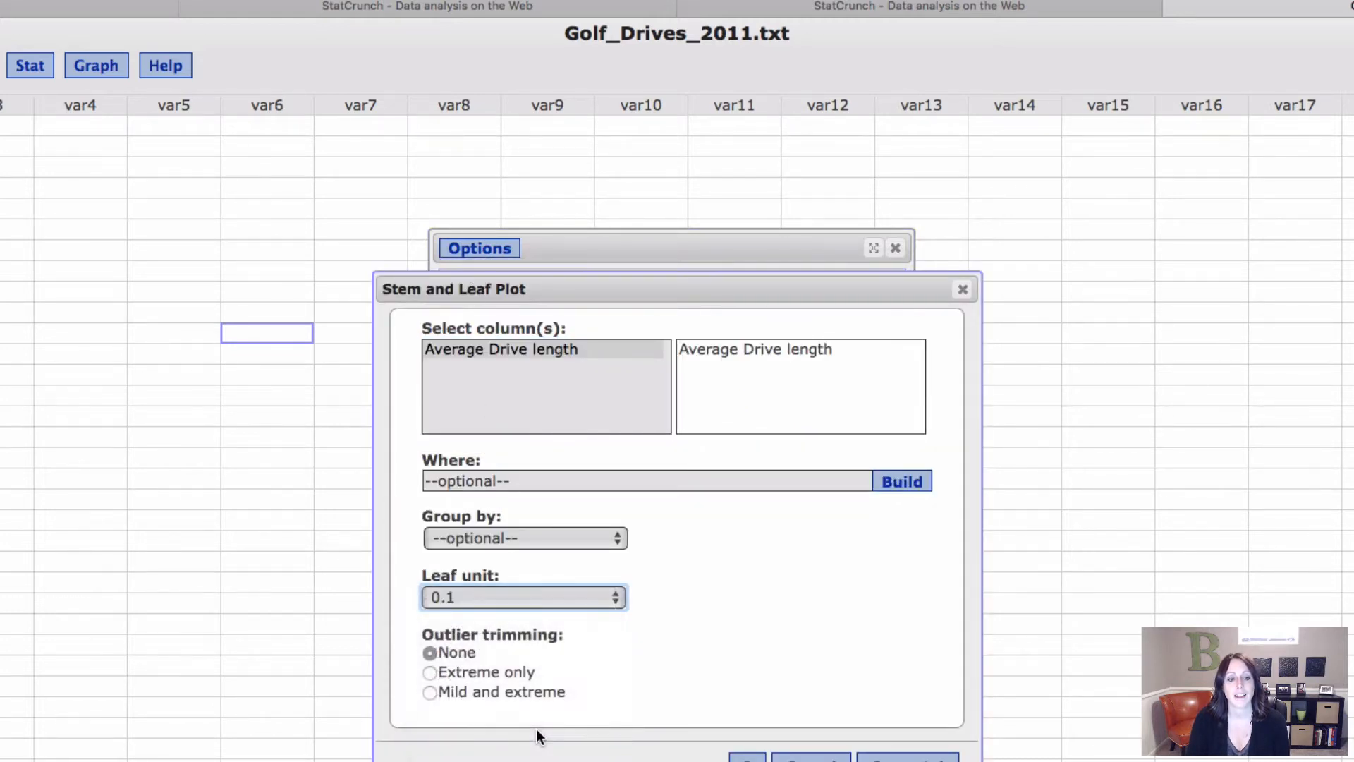
left_click(908, 758)
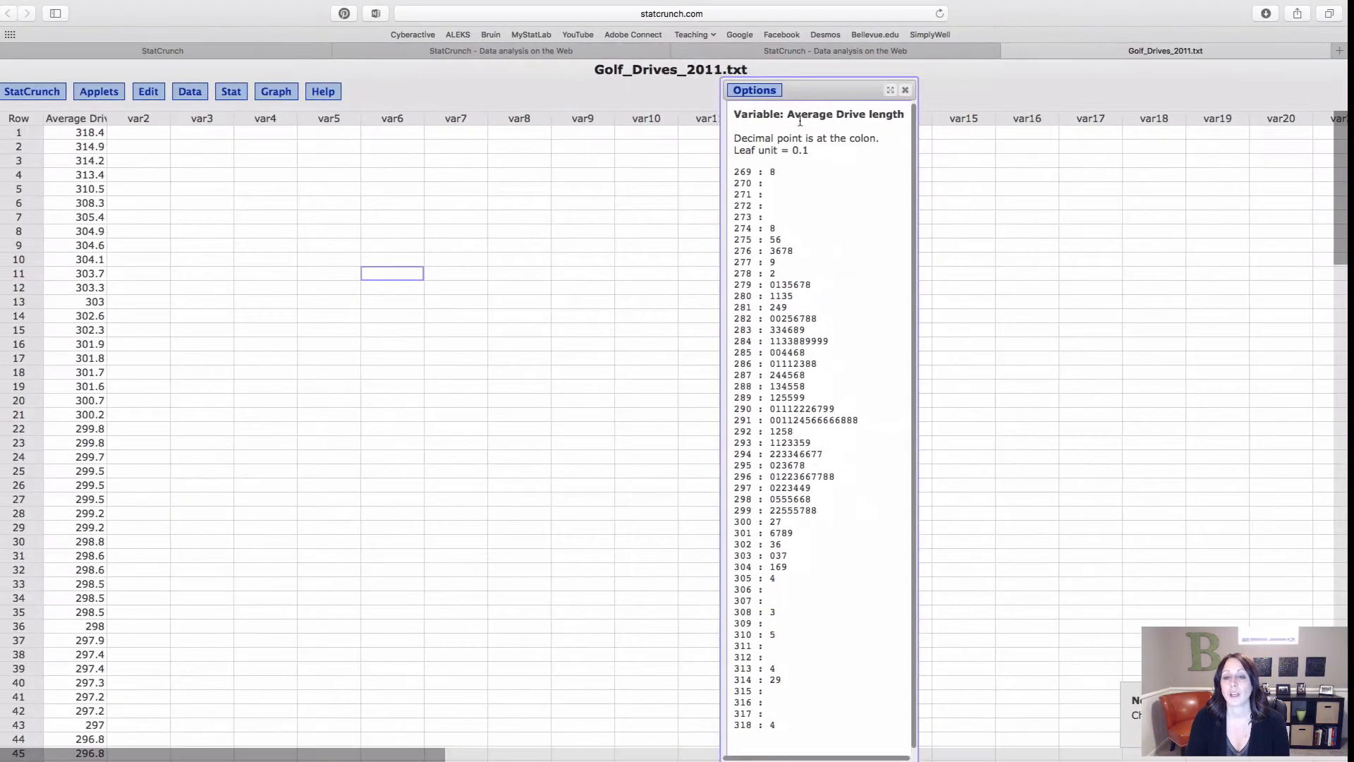
scroll(693, 368, "down", 1)
scroll(692, 368, "up", 2)
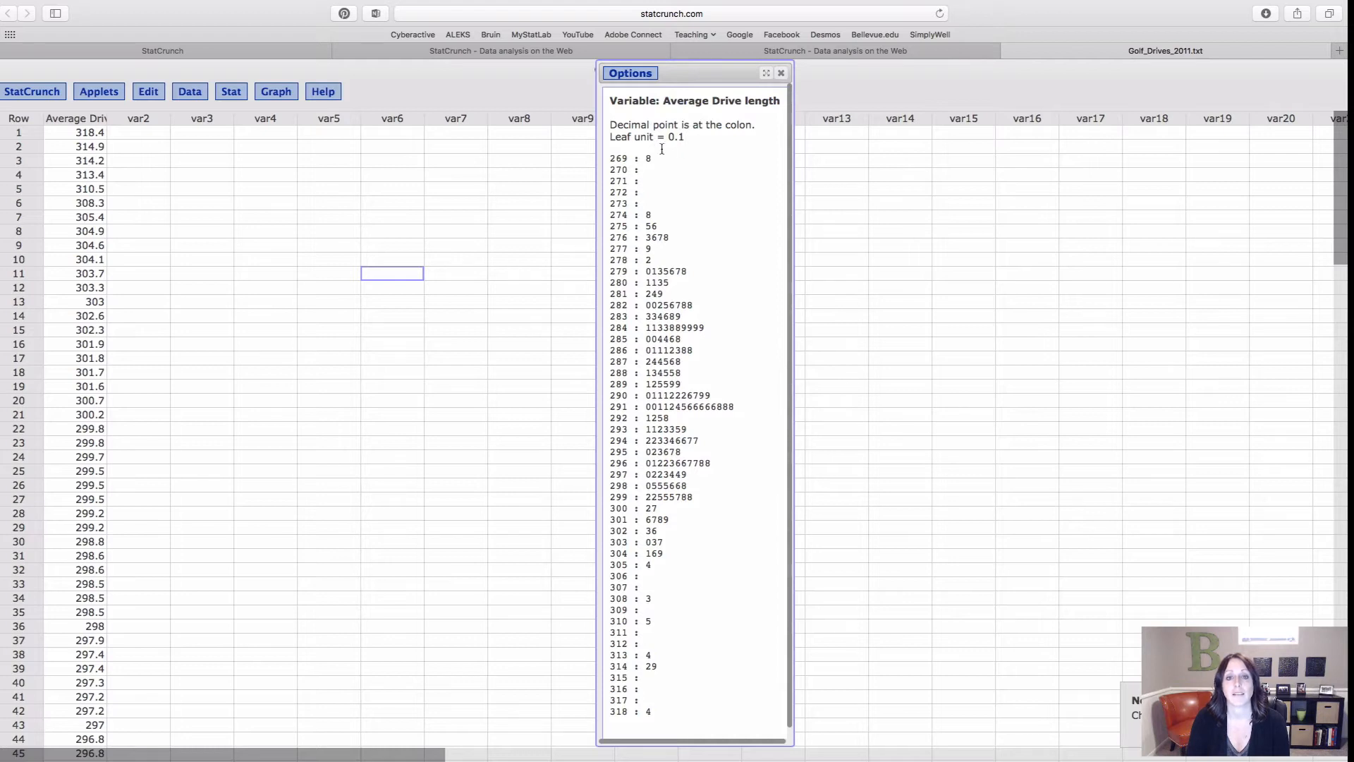
left_click(781, 75)
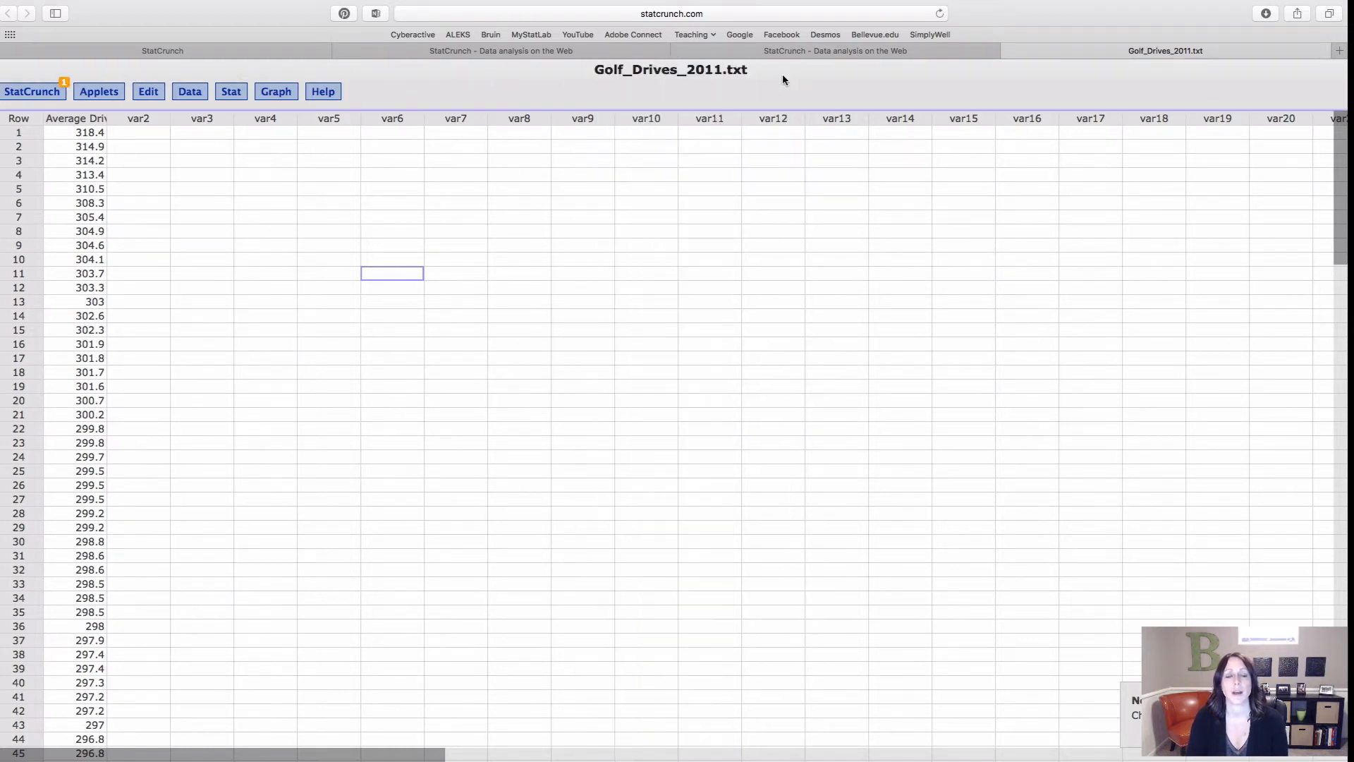
Start a Dotplot and choose Average Drive length as its column
left_click(608, 499)
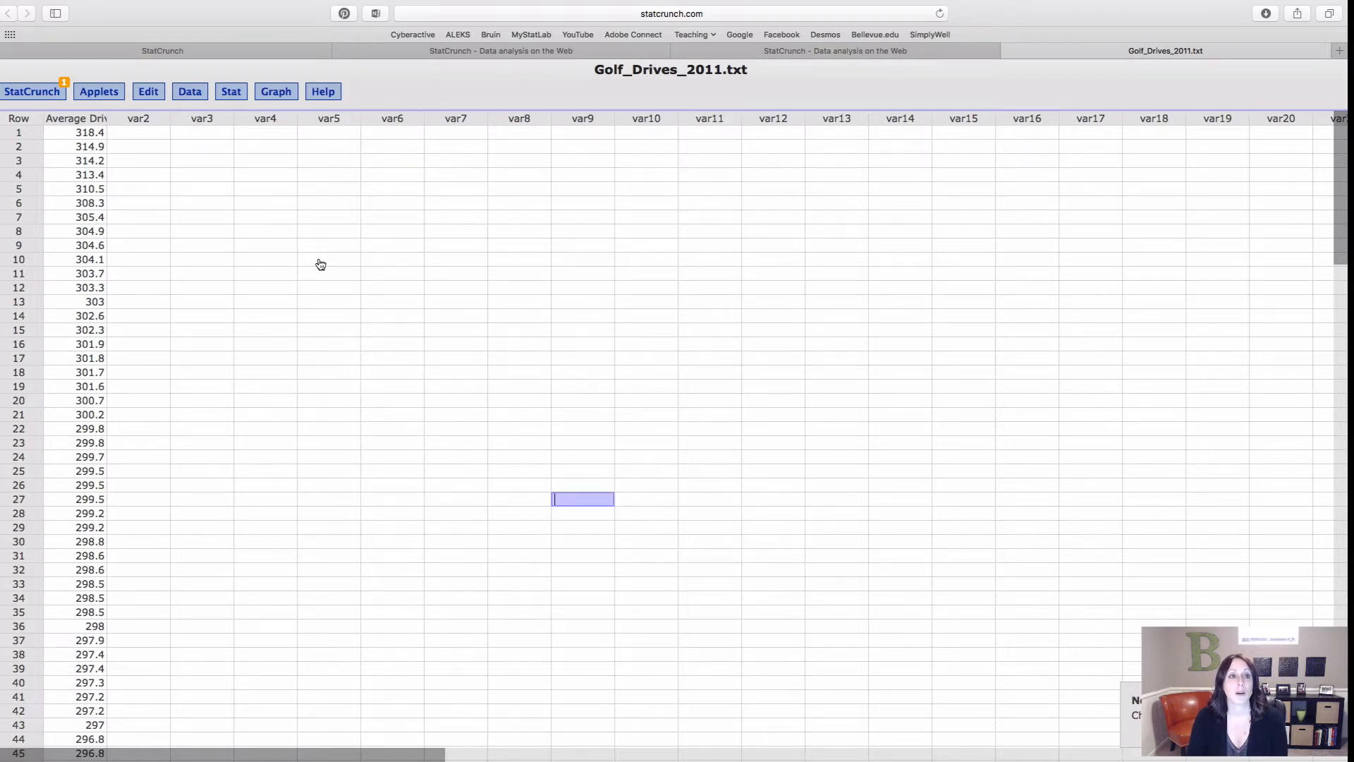
left_click(277, 93)
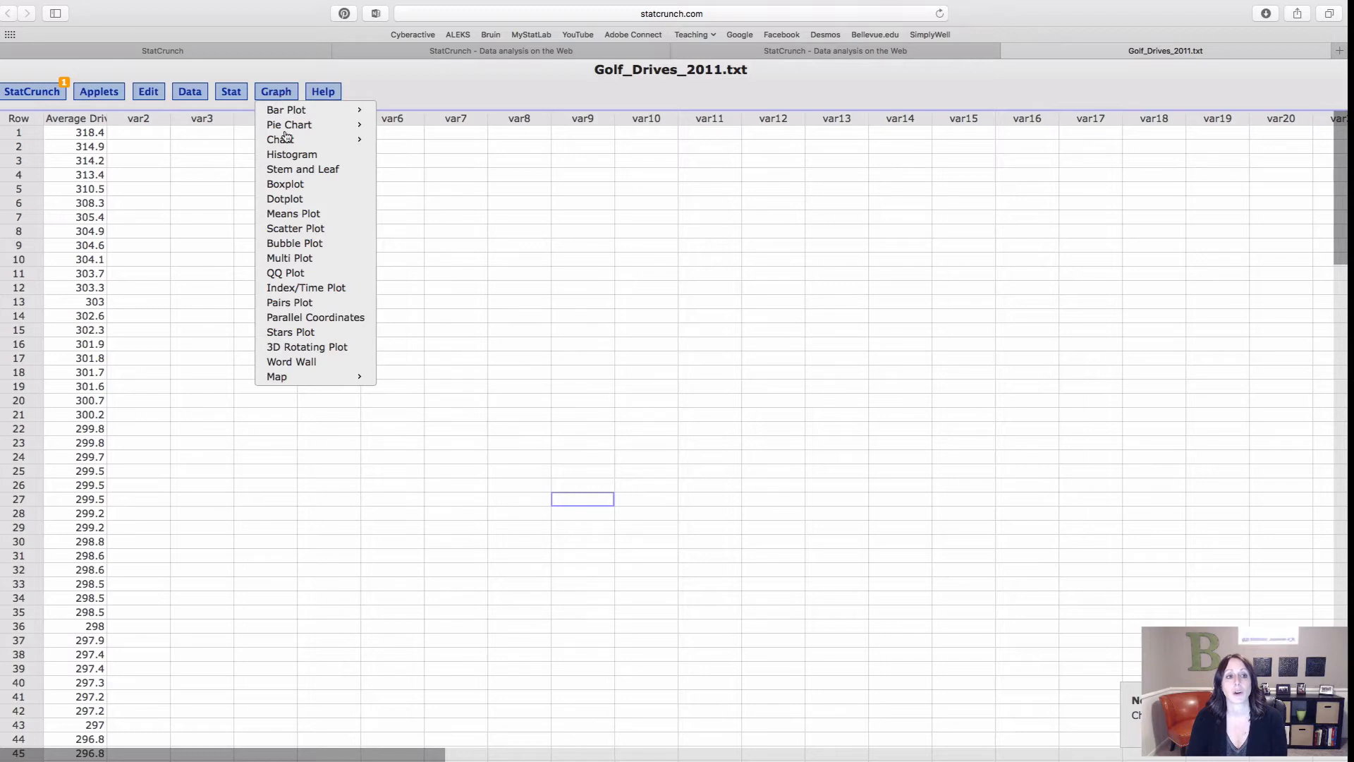
left_click(297, 200)
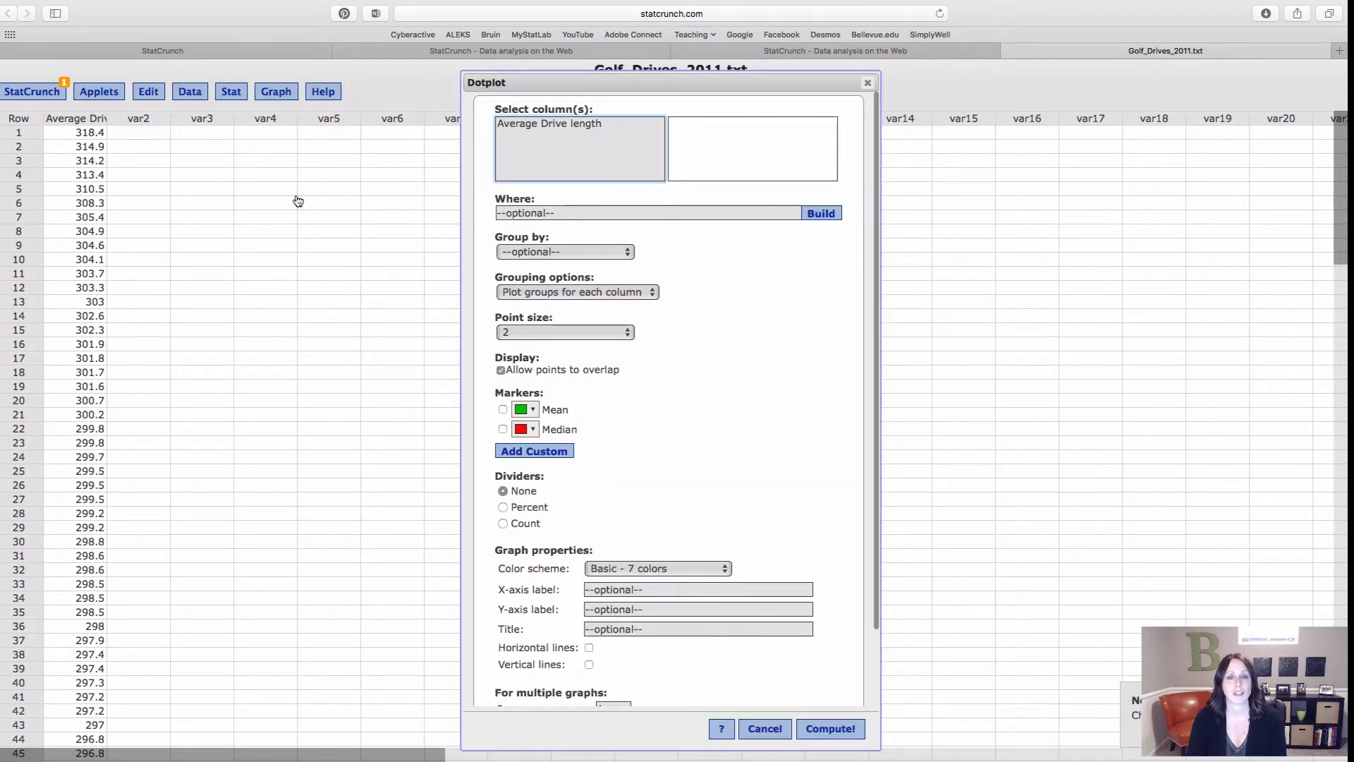
left_click(553, 125)
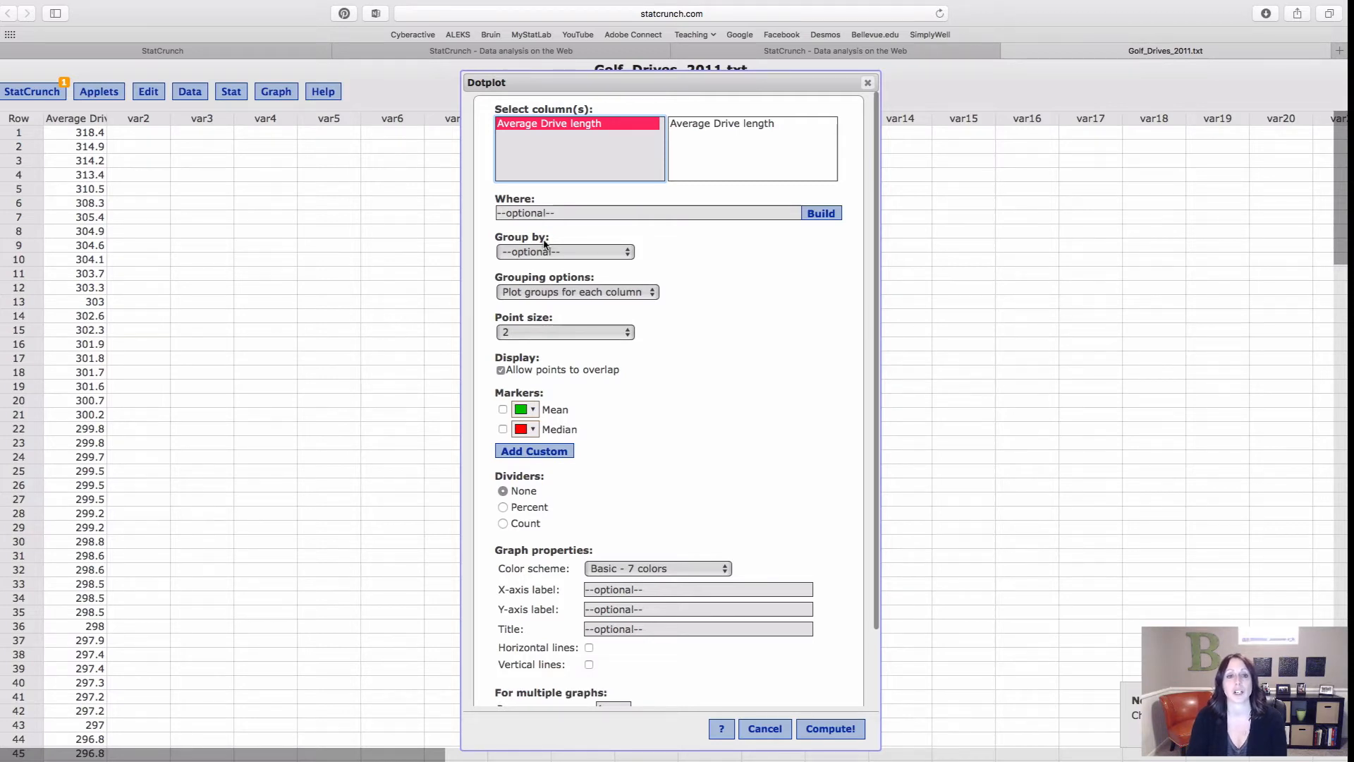
left_click(564, 253)
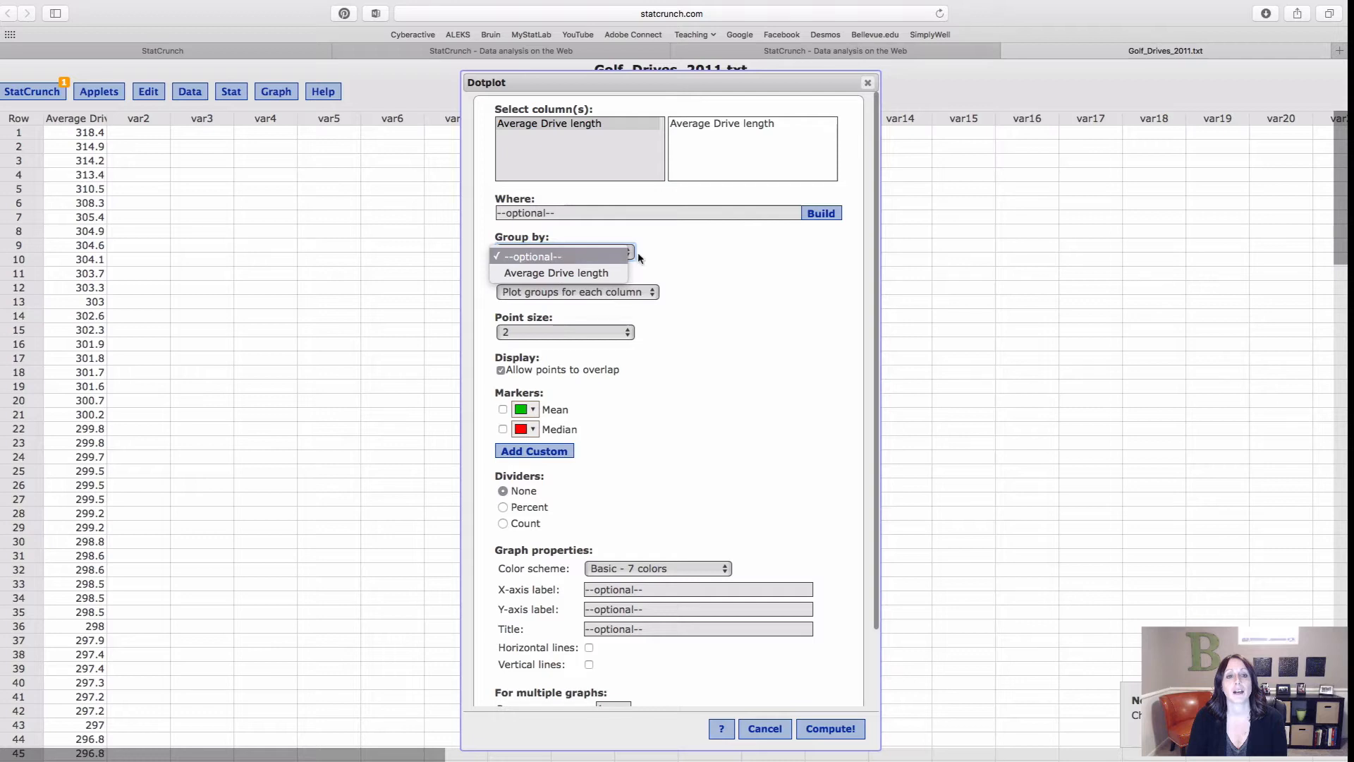
left_click(674, 257)
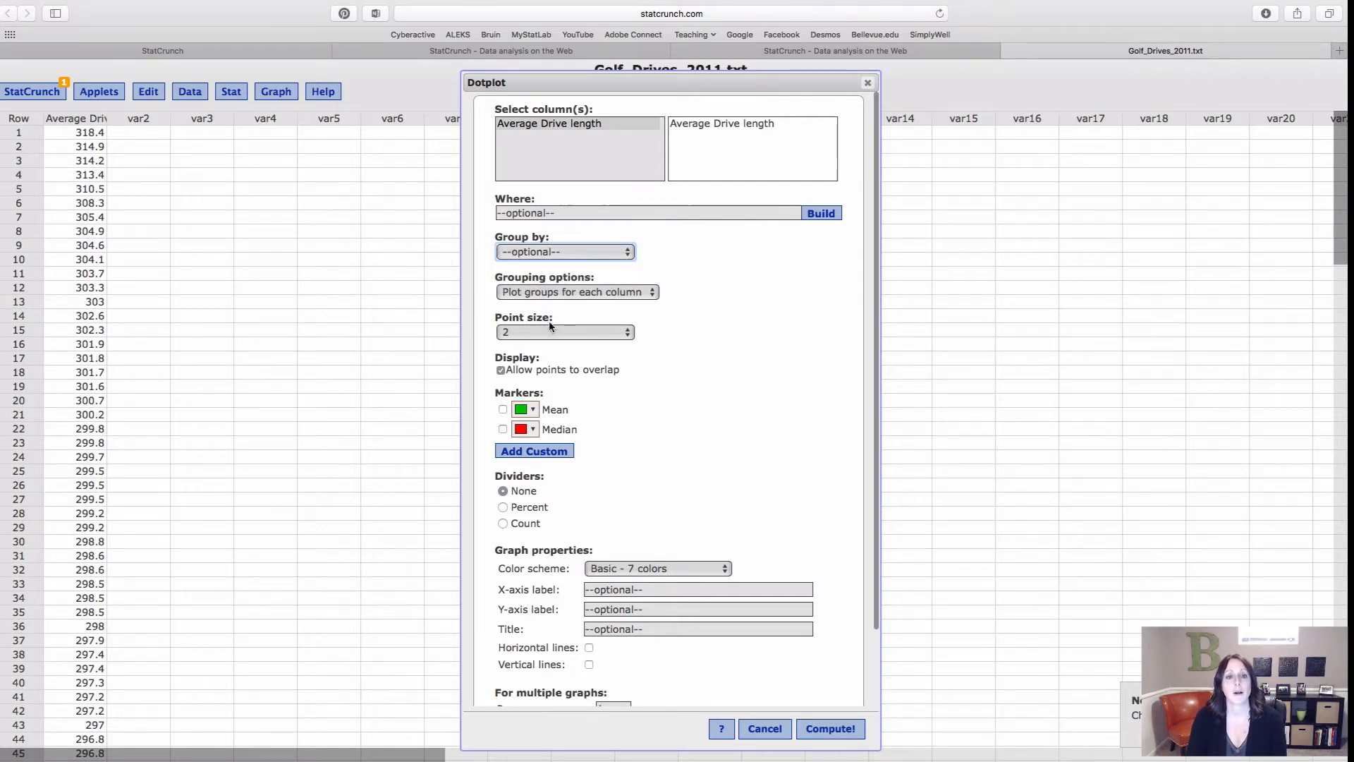
left_click(567, 298)
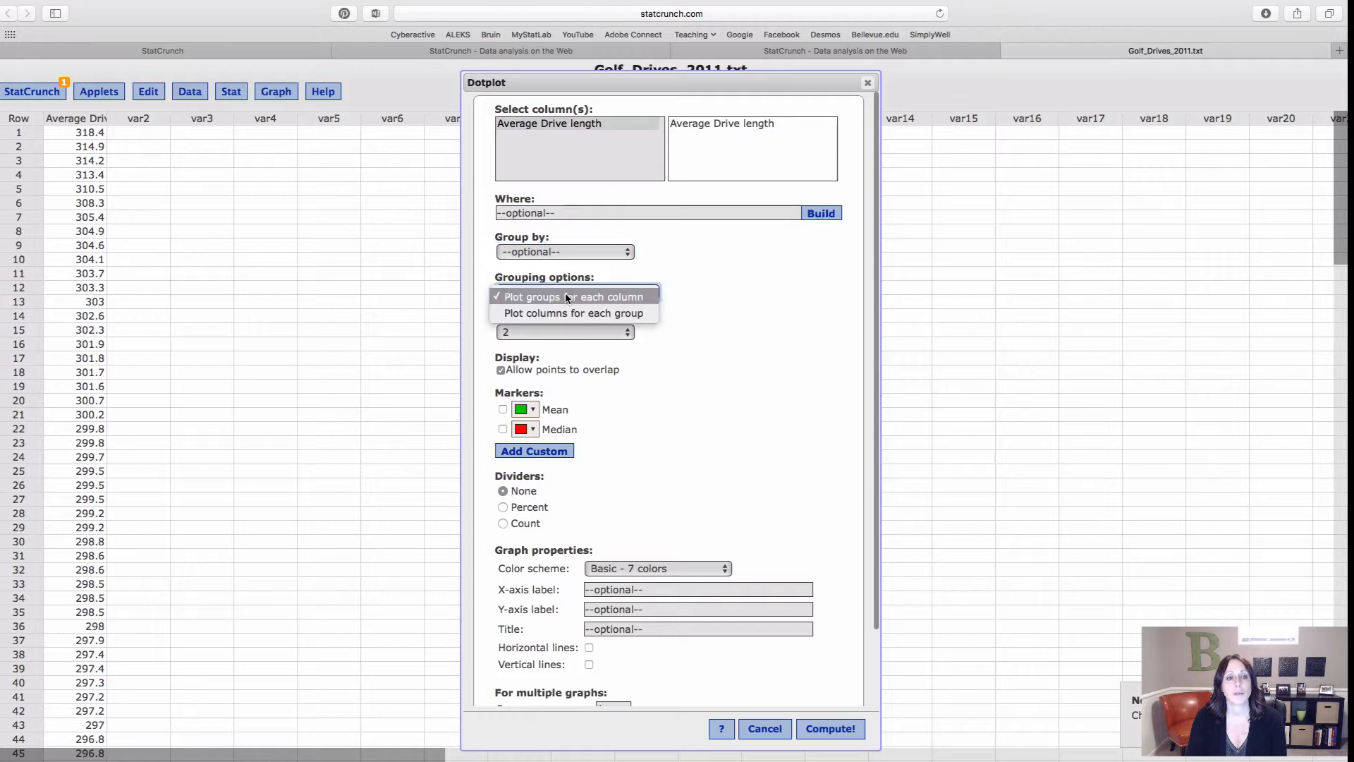
left_click(566, 297)
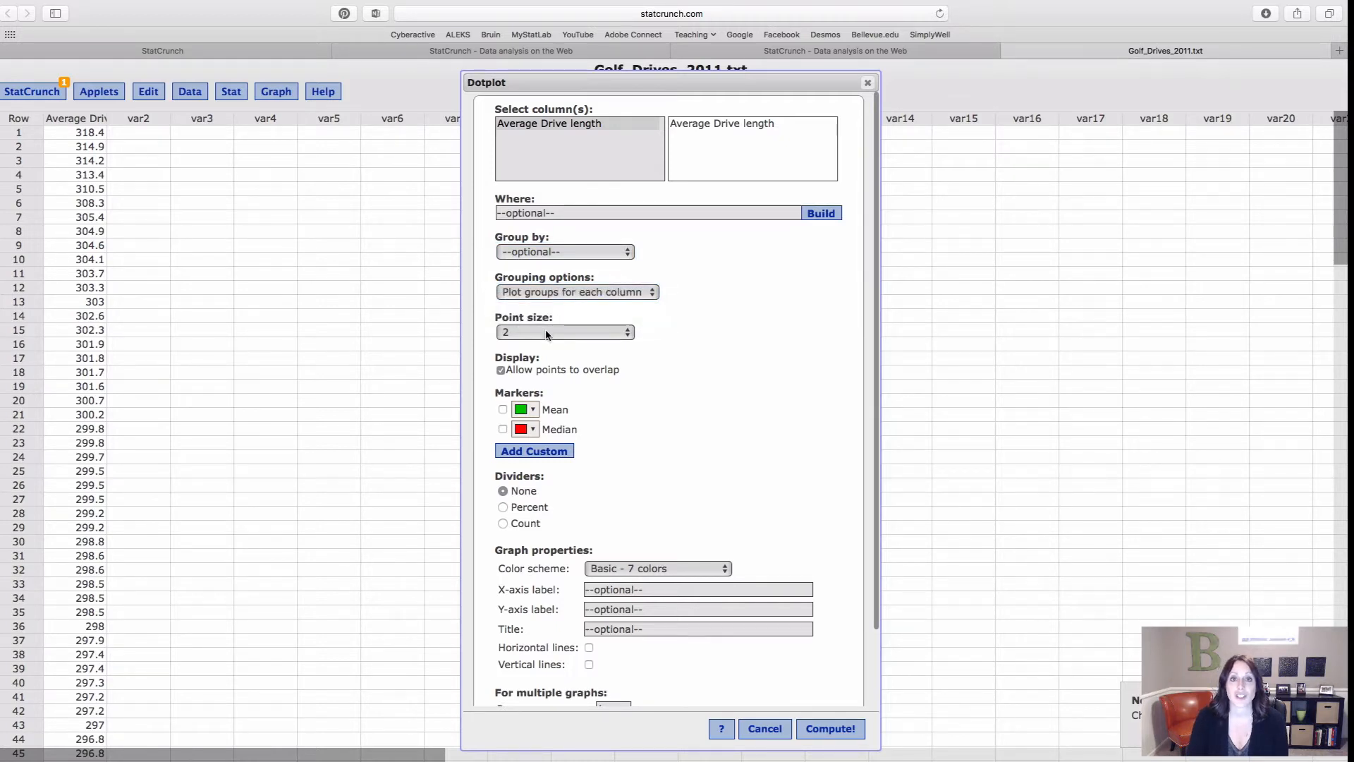
left_click(502, 410)
left_click(502, 430)
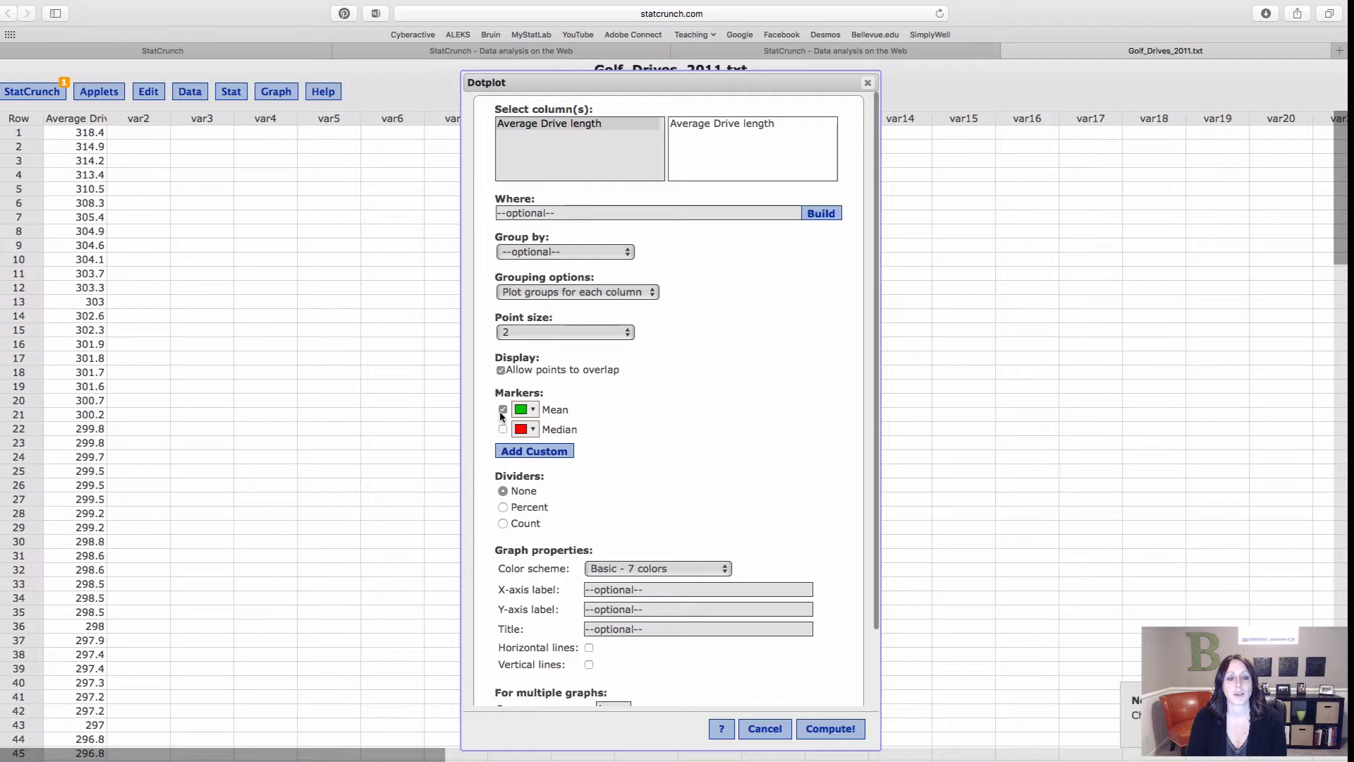
Compute the dotplot of Average Drive length without mean or median markers and move its window toward the middle of the sheet
scroll(754, 412, "down", 2)
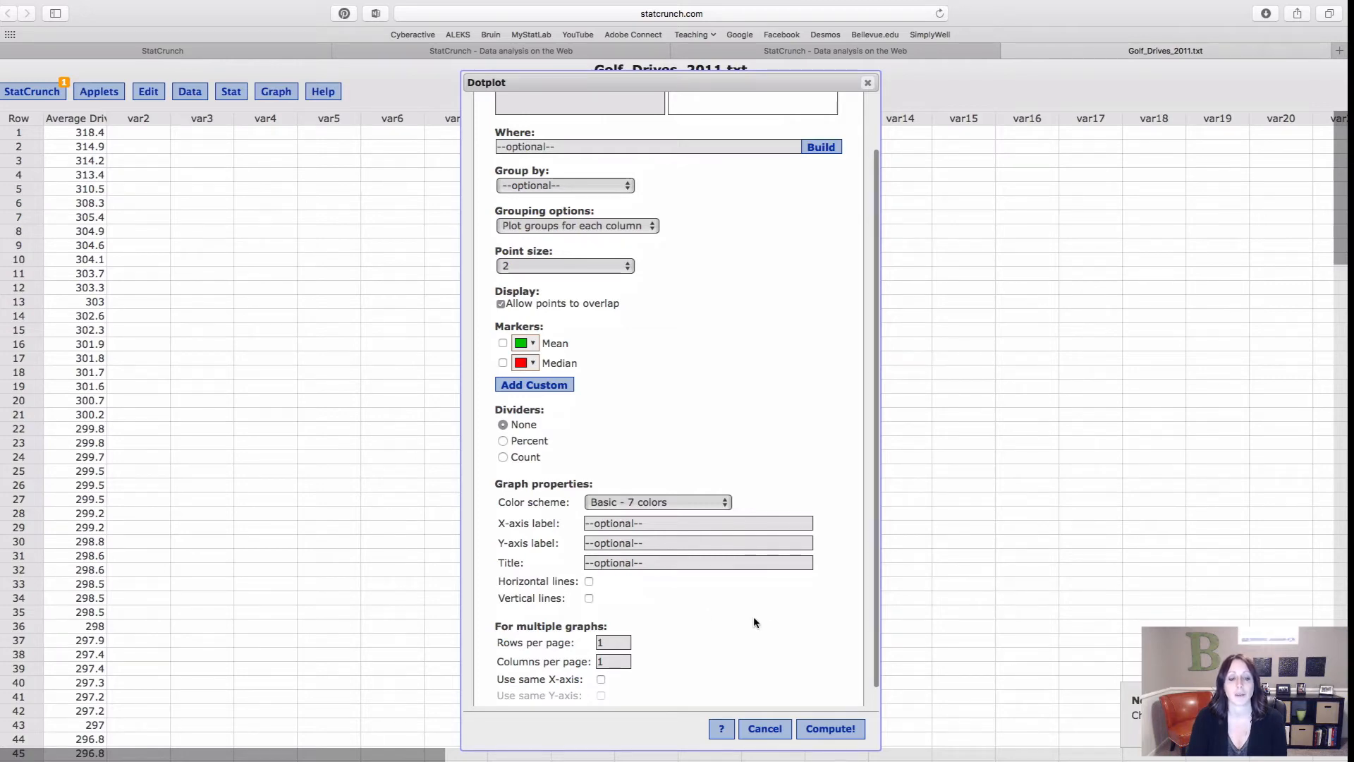
left_click(831, 729)
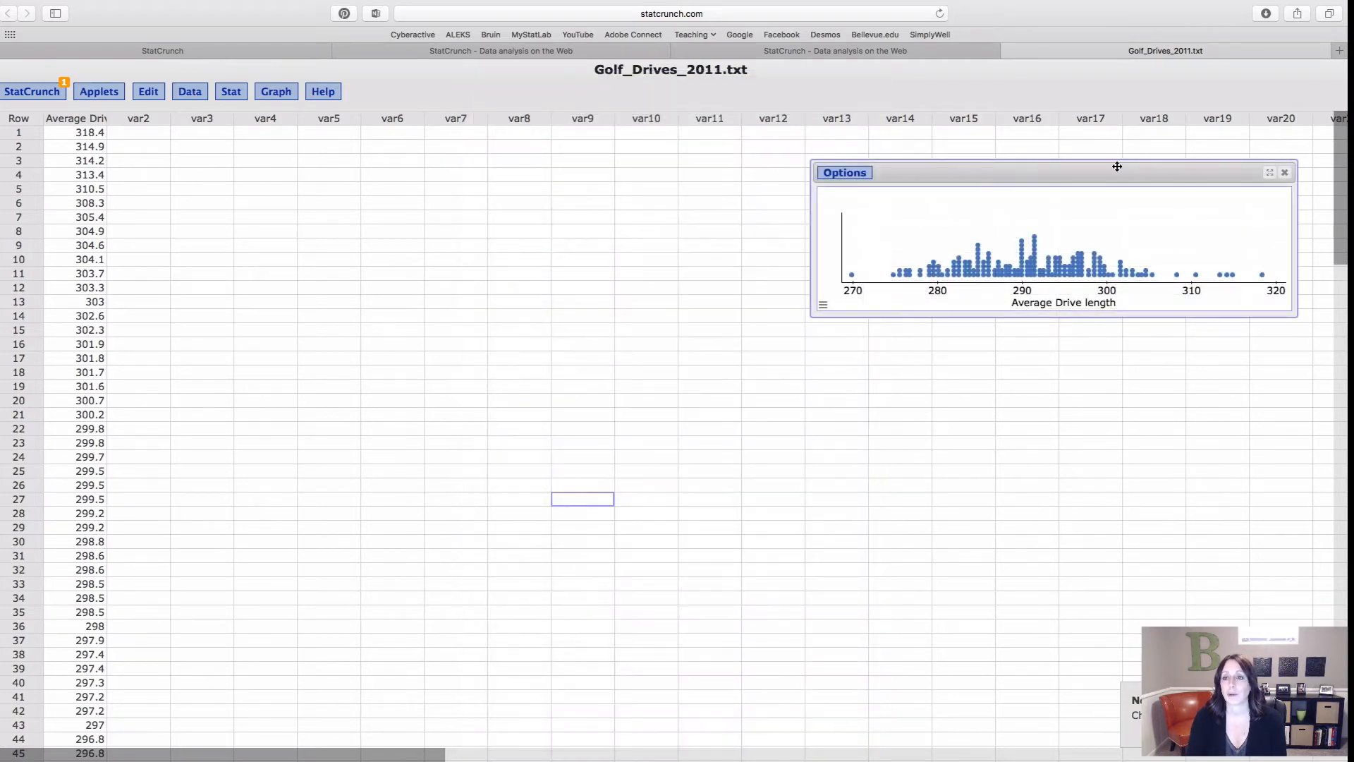
left_click_drag(1103, 173, 797, 186)
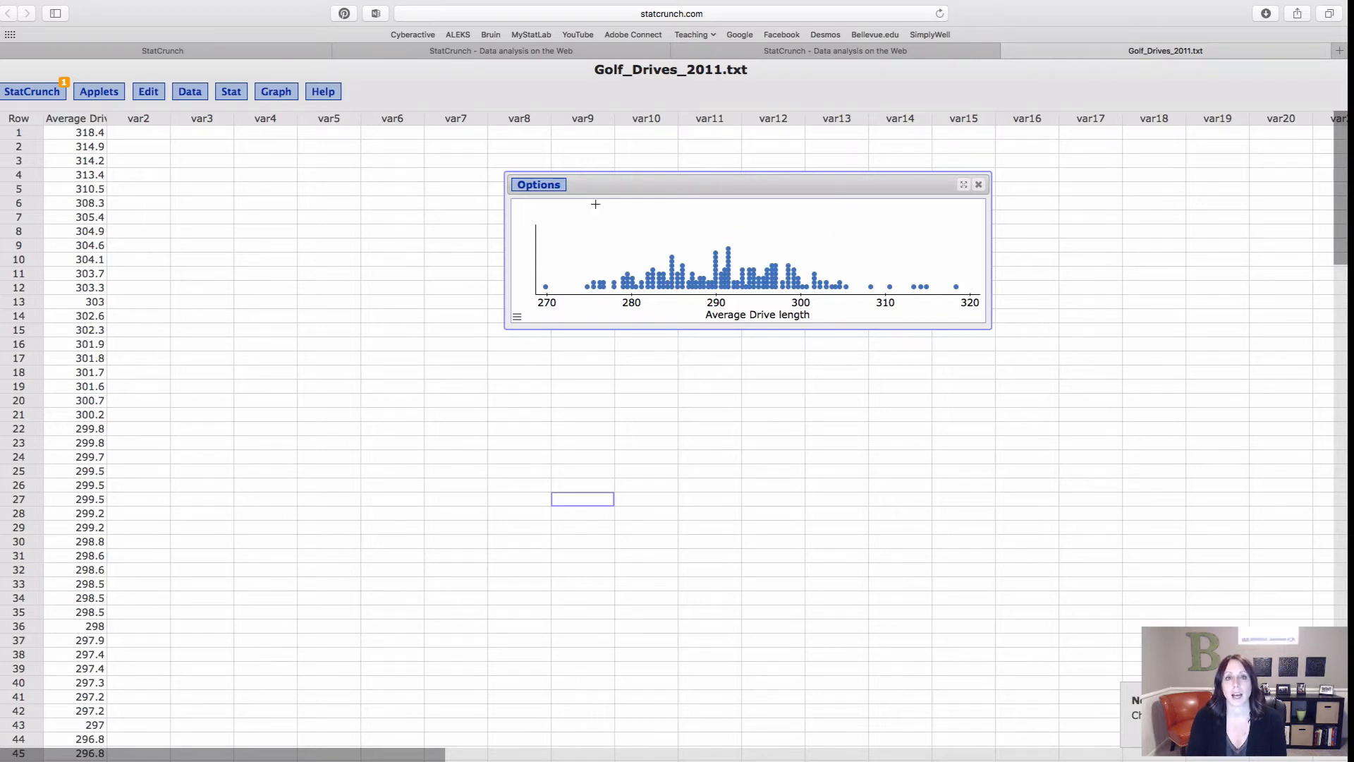
left_click(536, 187)
left_click(532, 201)
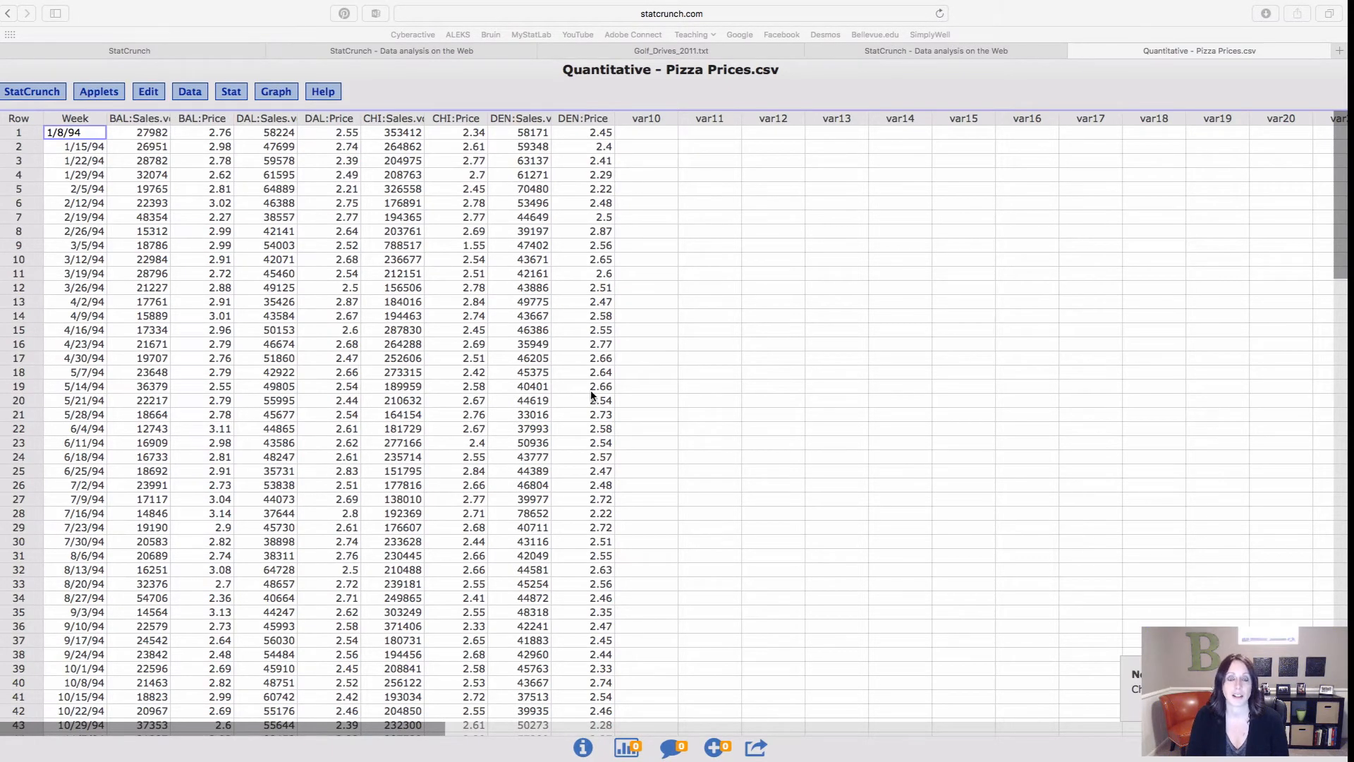
Start a Dotplot on the pizza prices data with the columns BAL:Price, DAL:Price, CHI:Price and DEN:Price
left_click(287, 93)
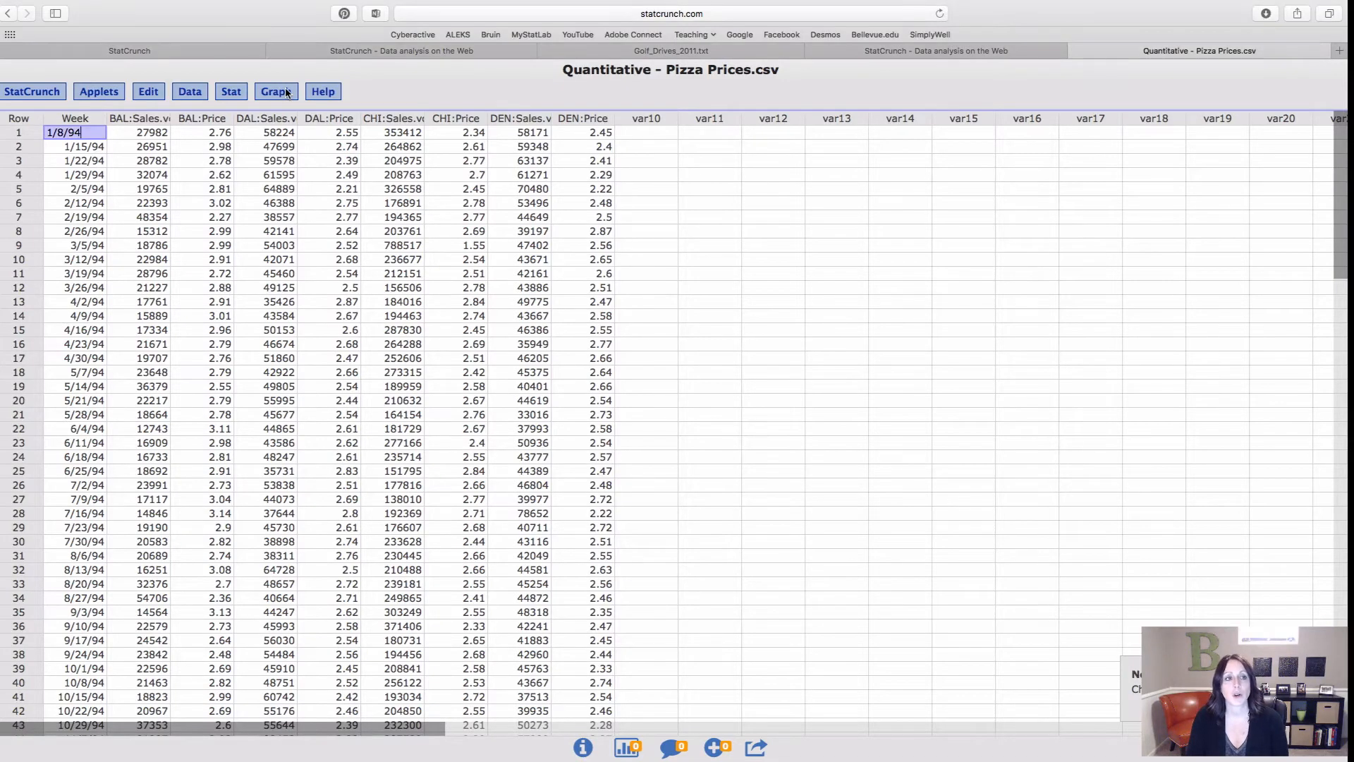
left_click(287, 92)
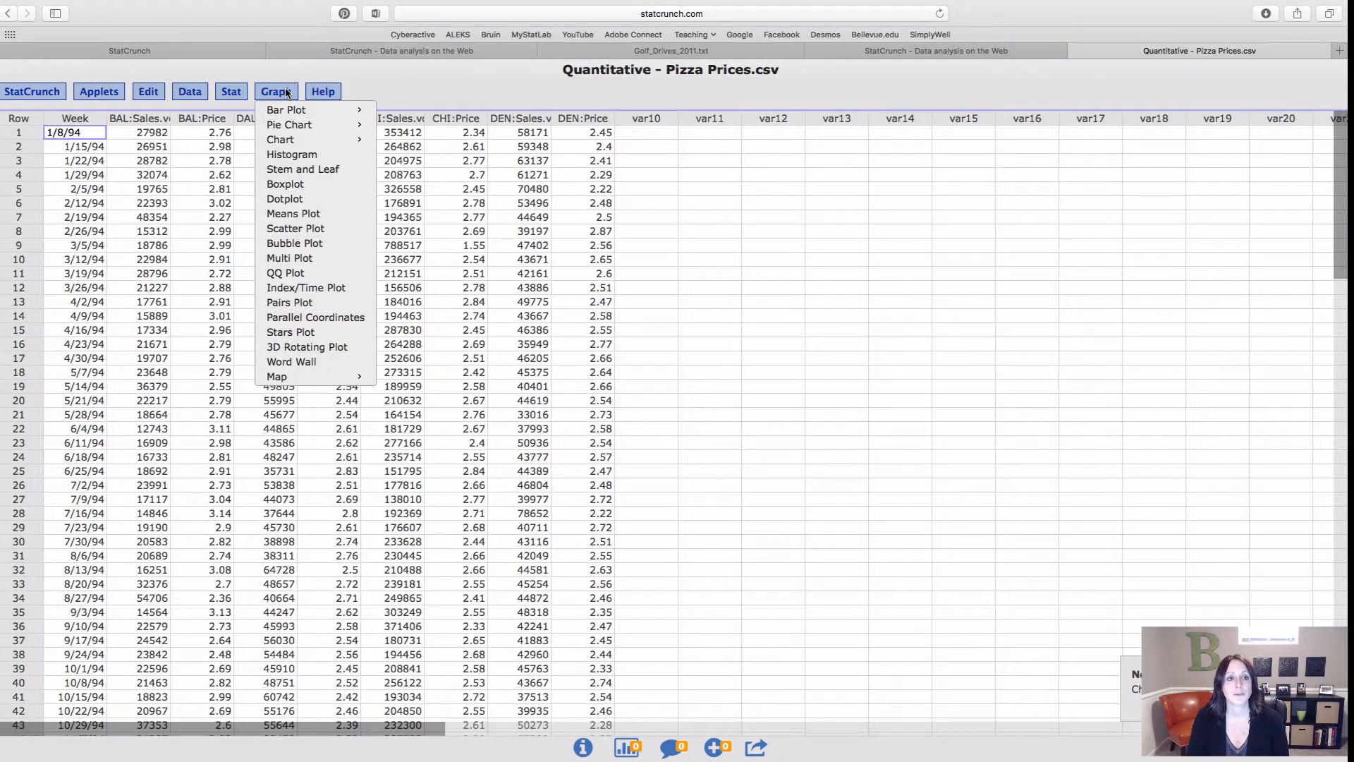
left_click(291, 201)
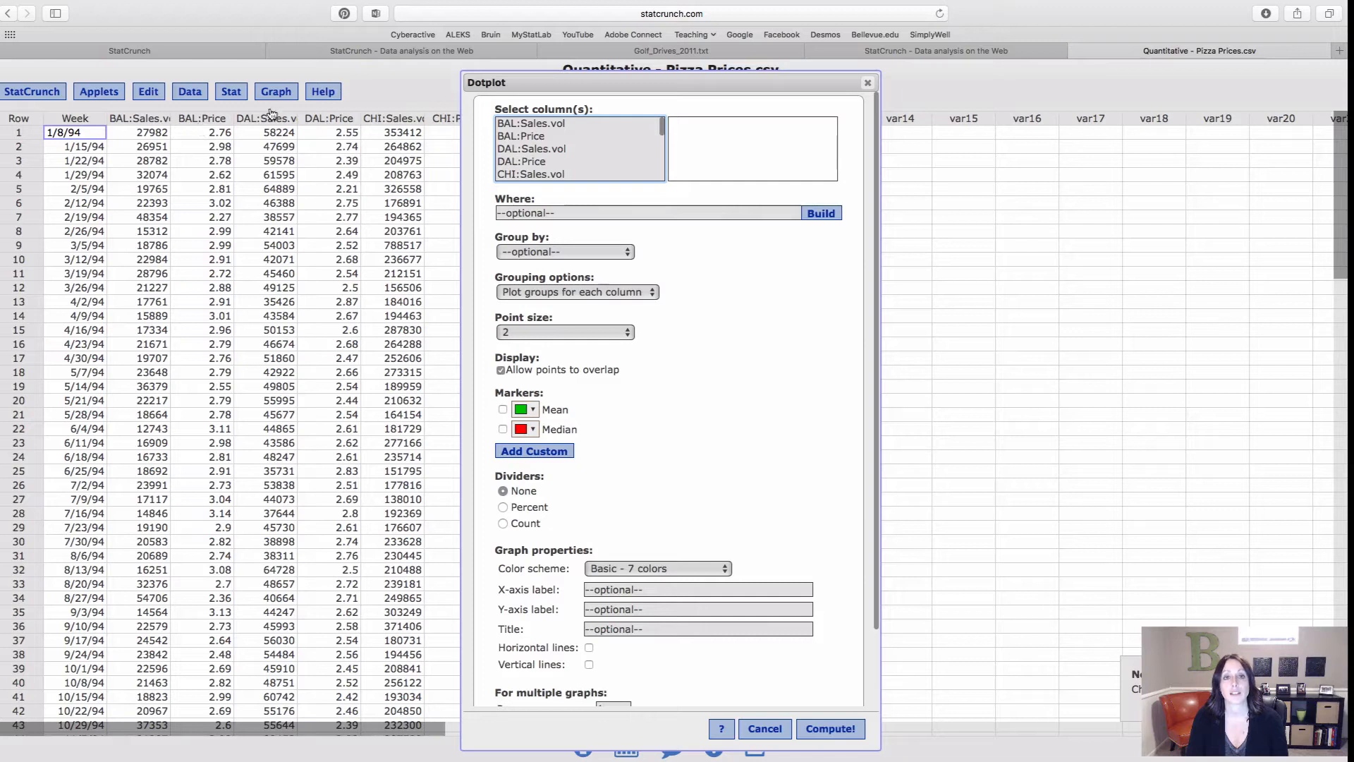
left_click(531, 136)
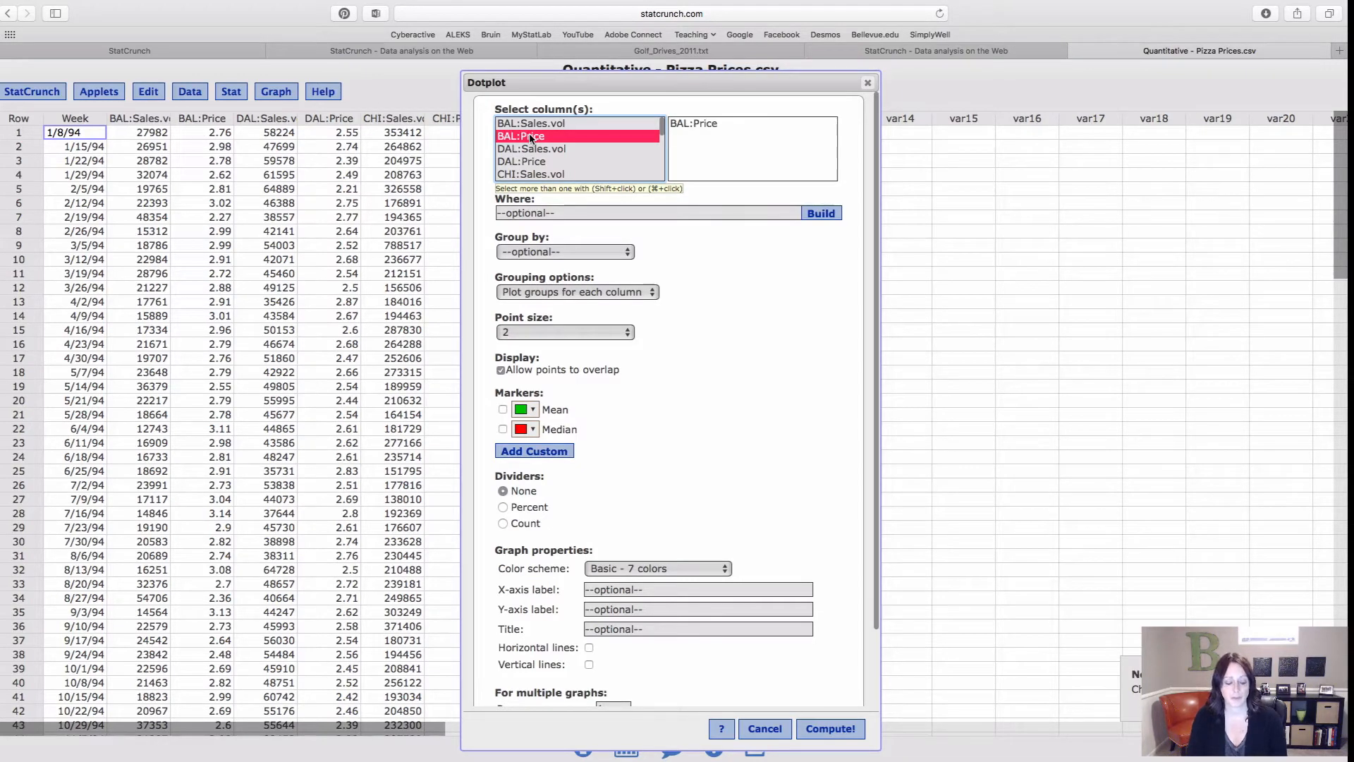
scroll(533, 137, "down", 1)
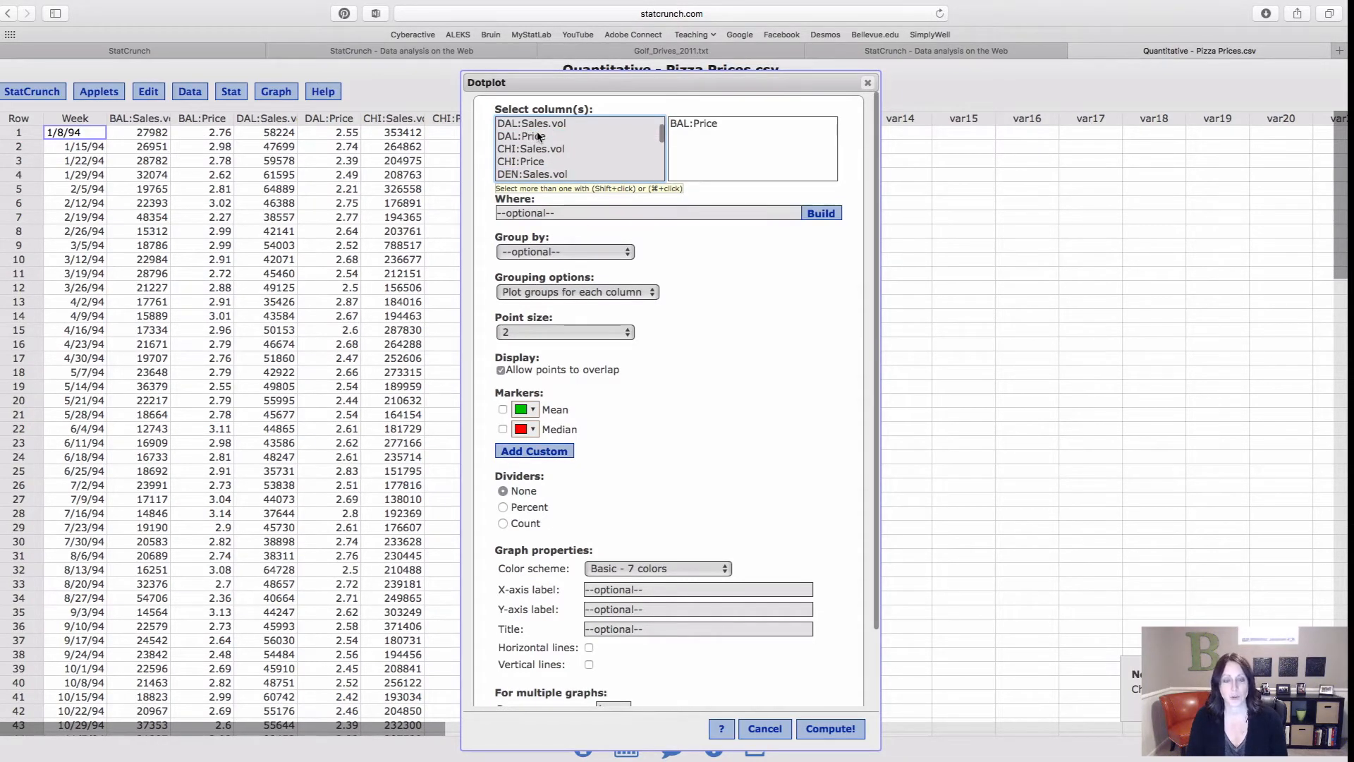
left_click(551, 138, "super")
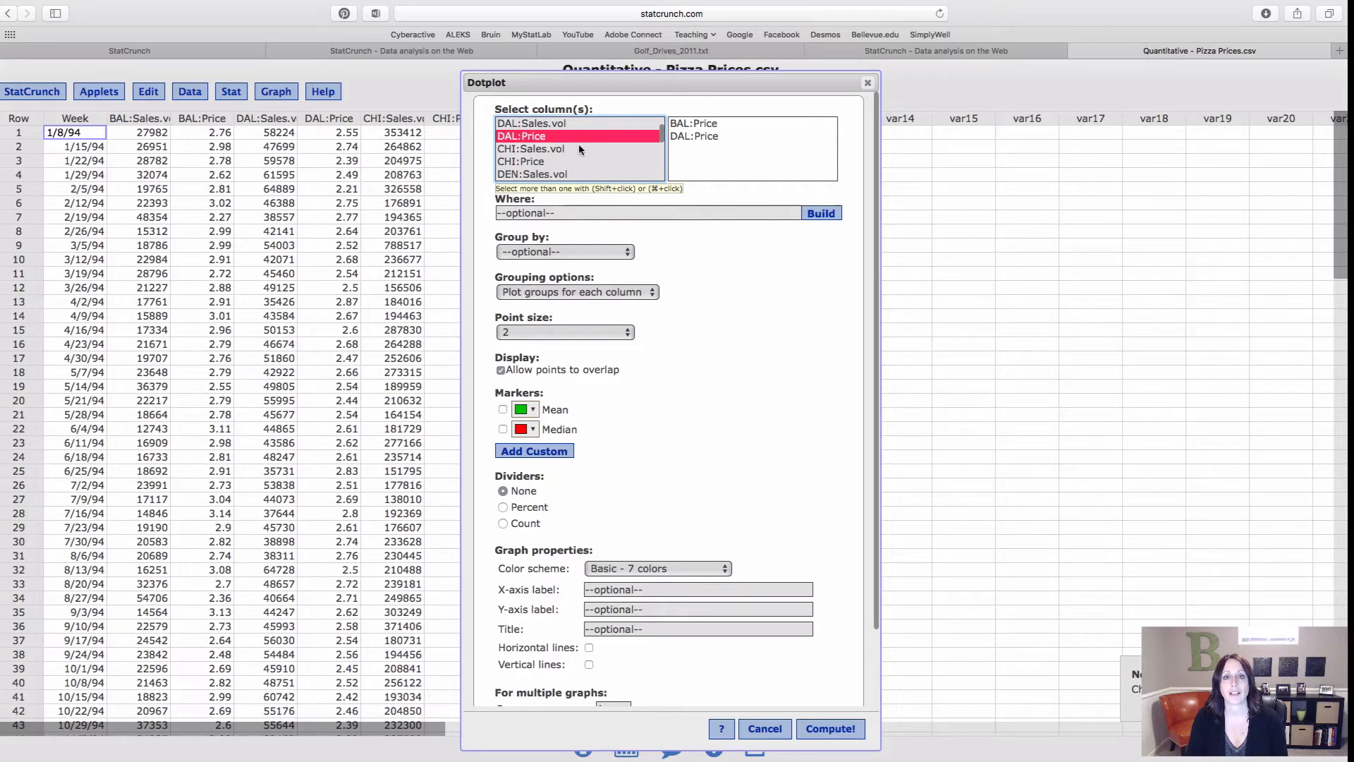
left_click(547, 161, "super")
scroll(607, 170, "down", 2)
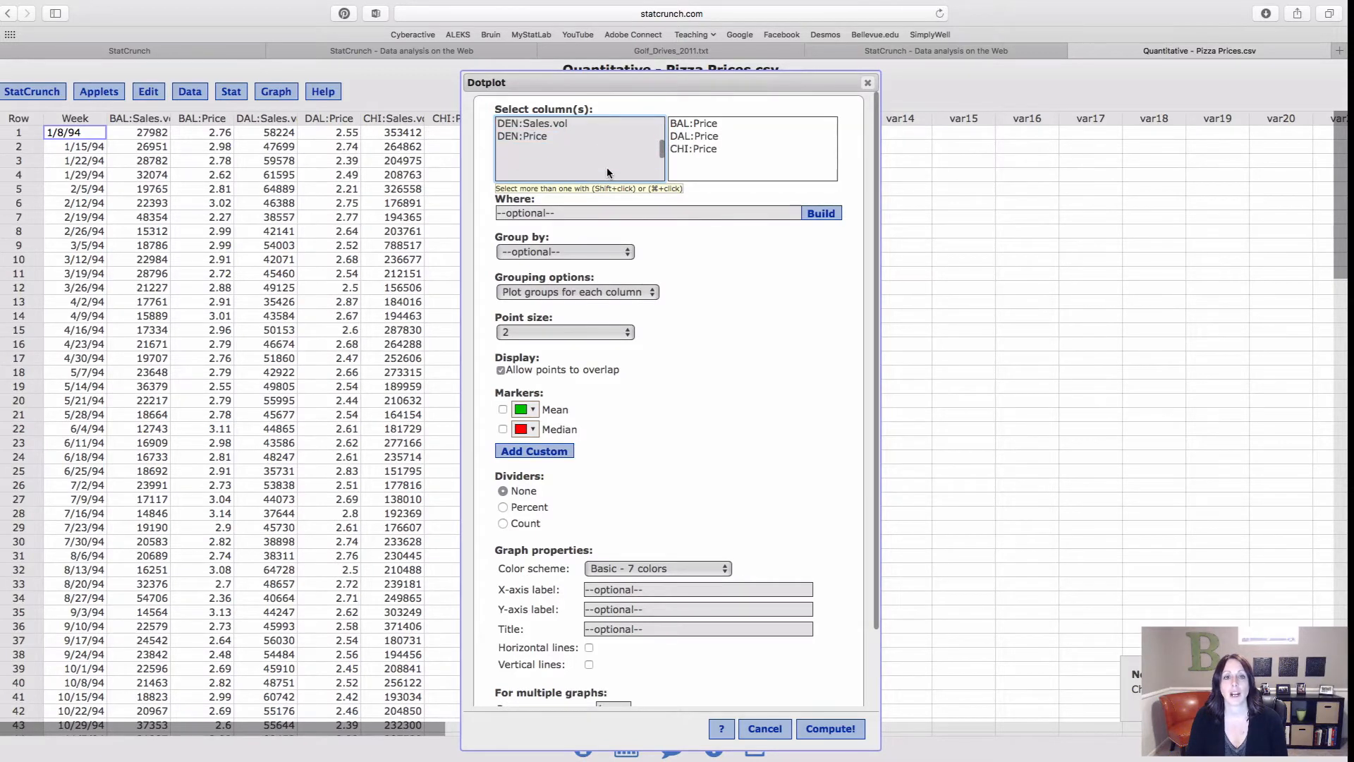
left_click(541, 139, "super")
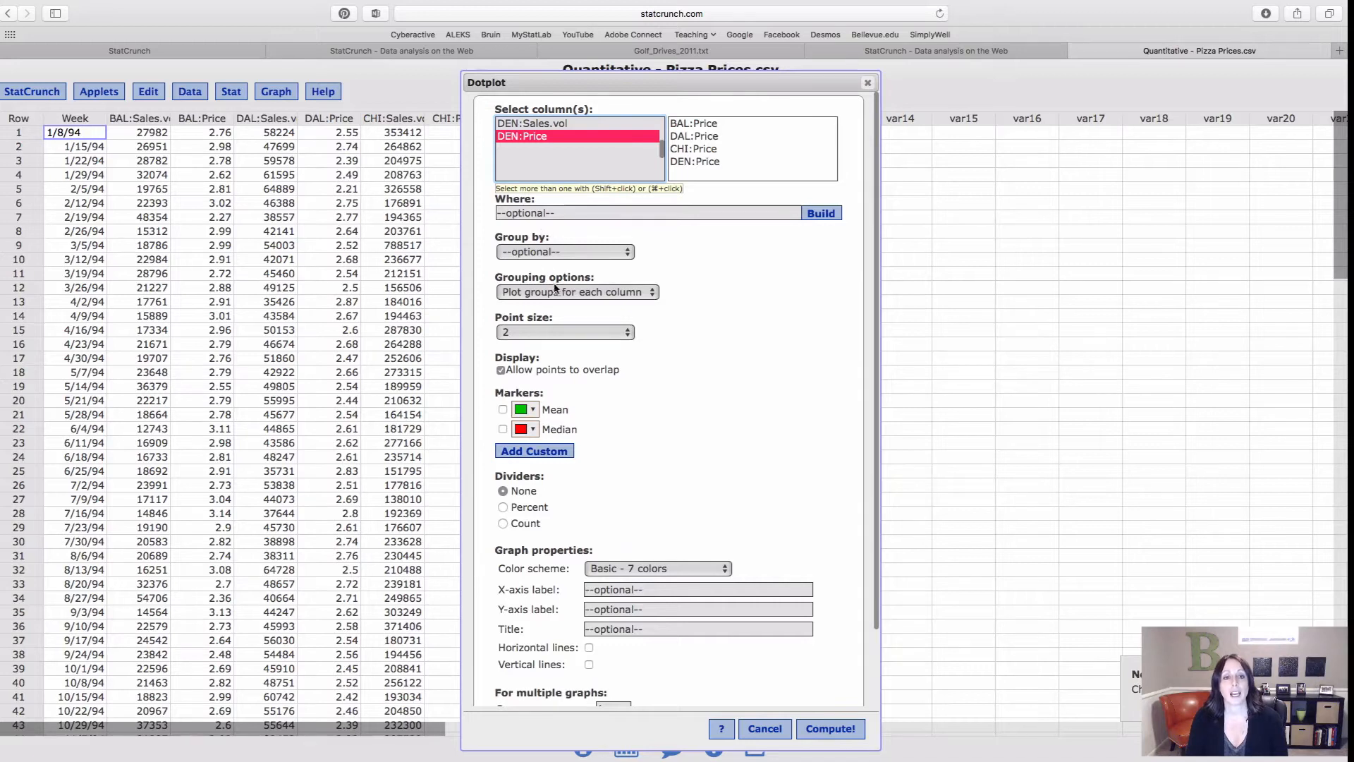
Compute the price dotplots with groups plotted for each column and place the graph window just beside the data columns
left_click(601, 295)
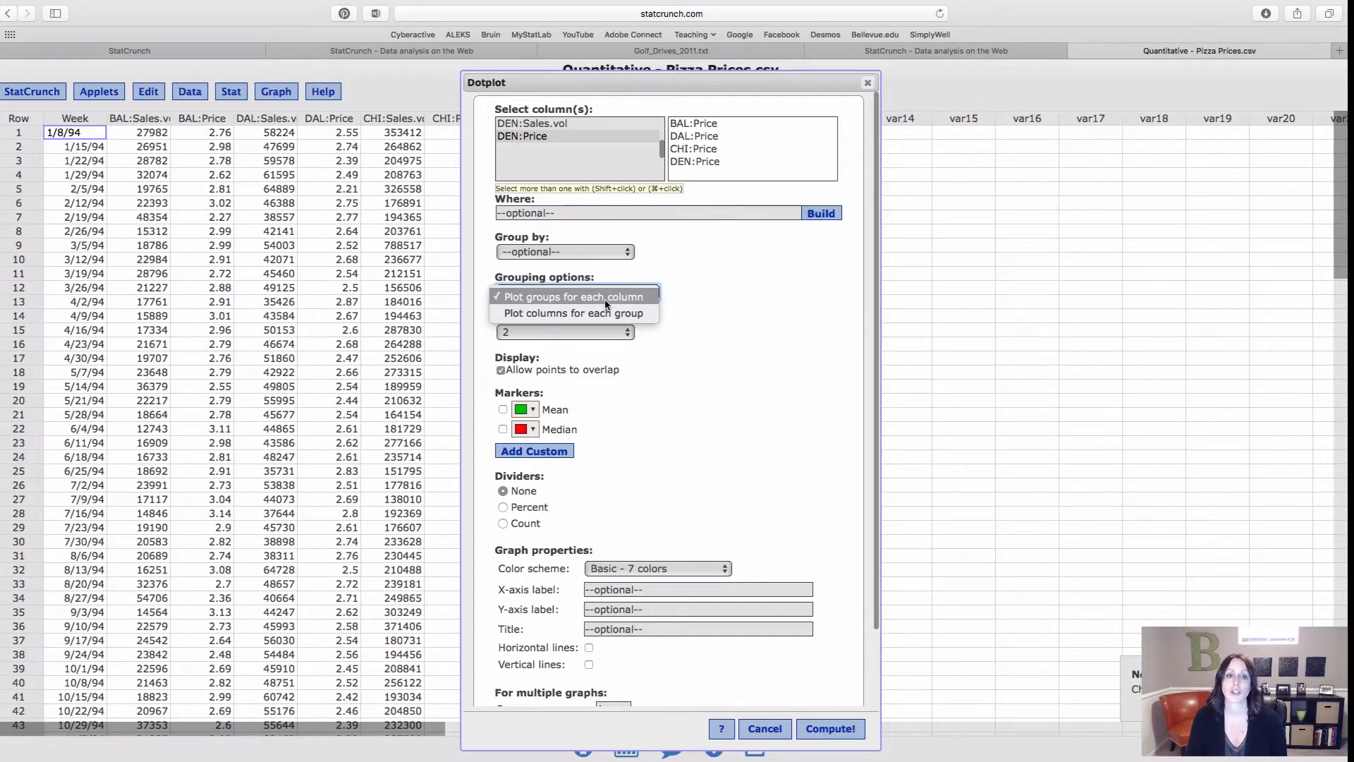
left_click(605, 302)
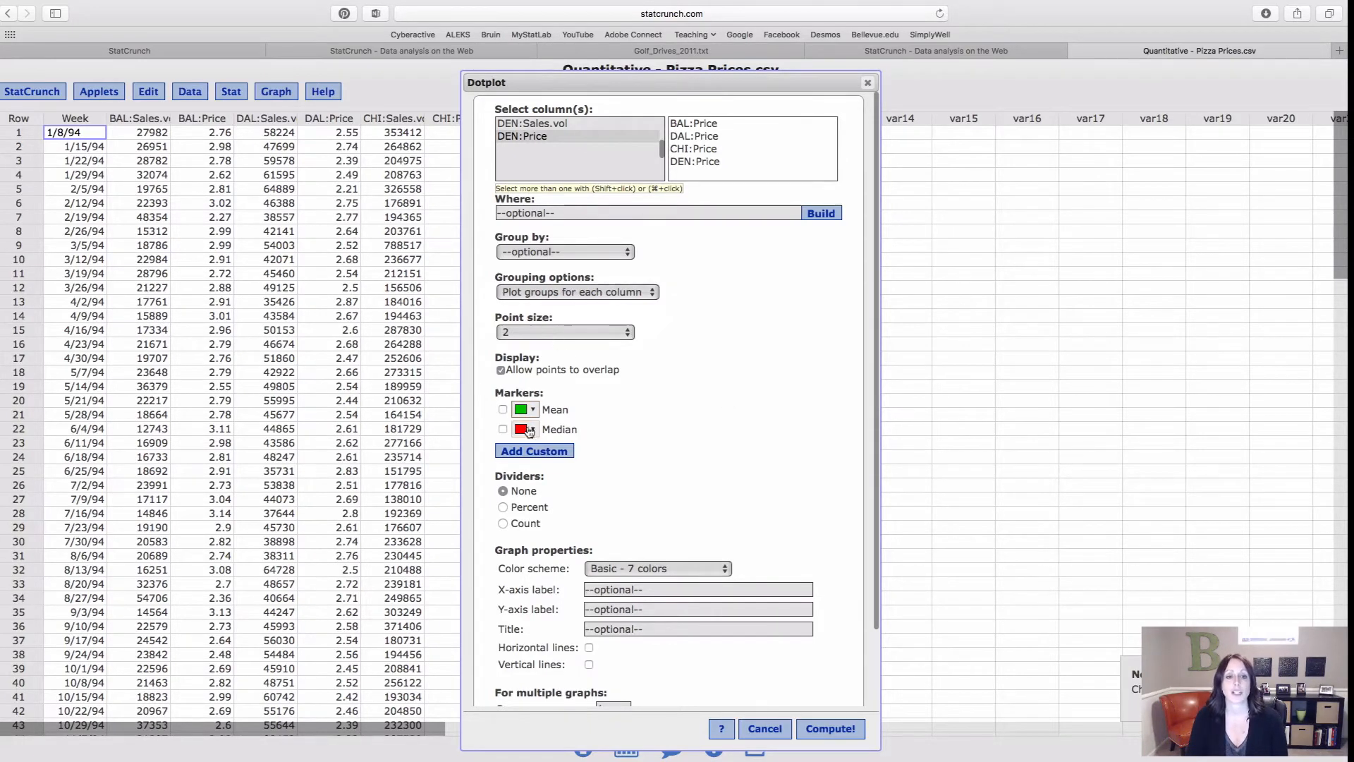
scroll(741, 425, "down", 3)
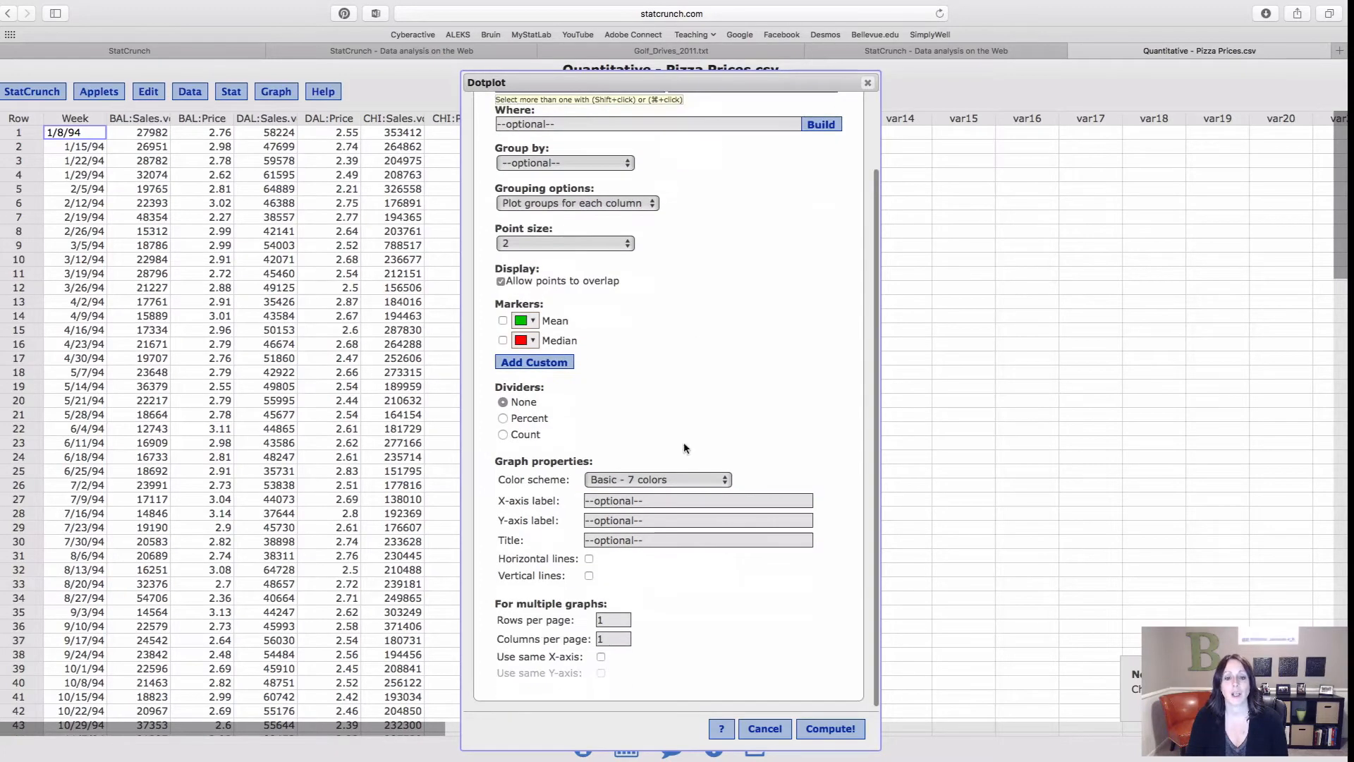
left_click(820, 731)
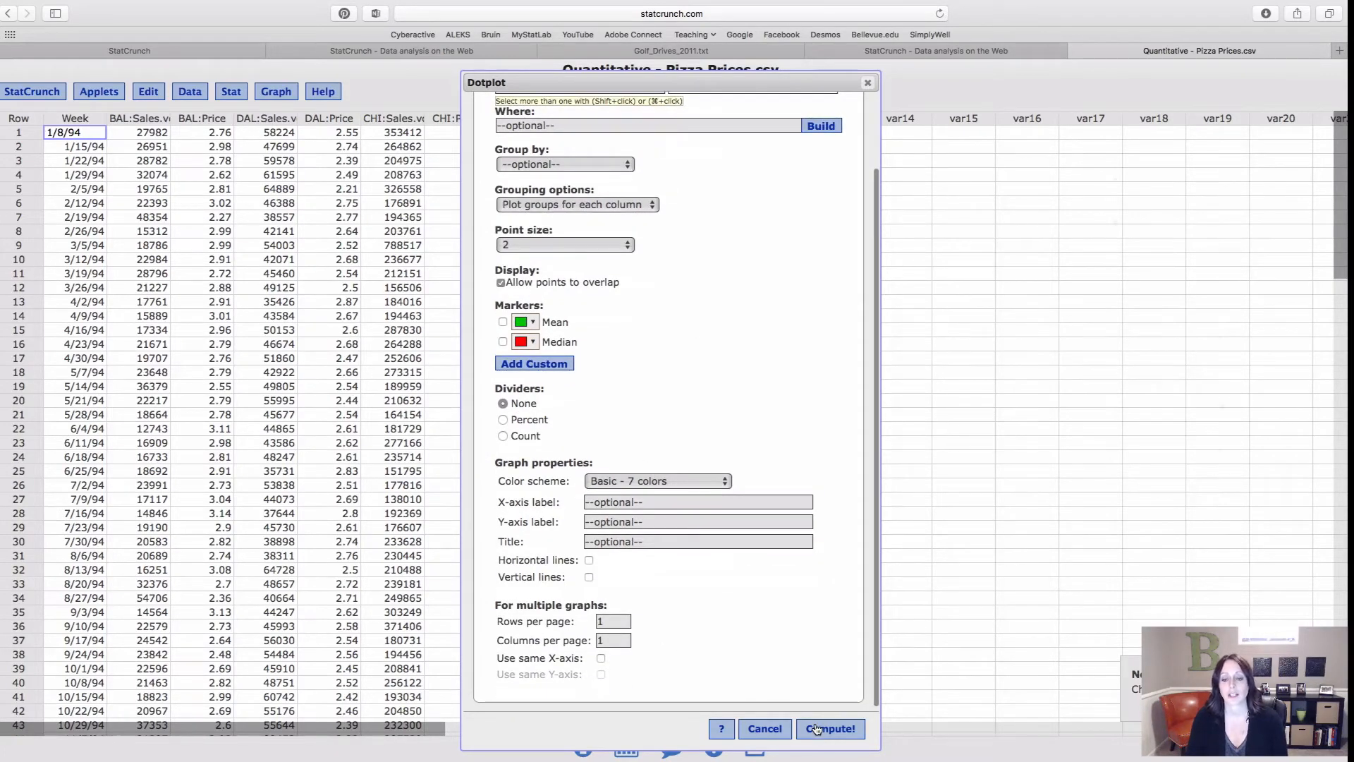
left_click_drag(1131, 156, 976, 151)
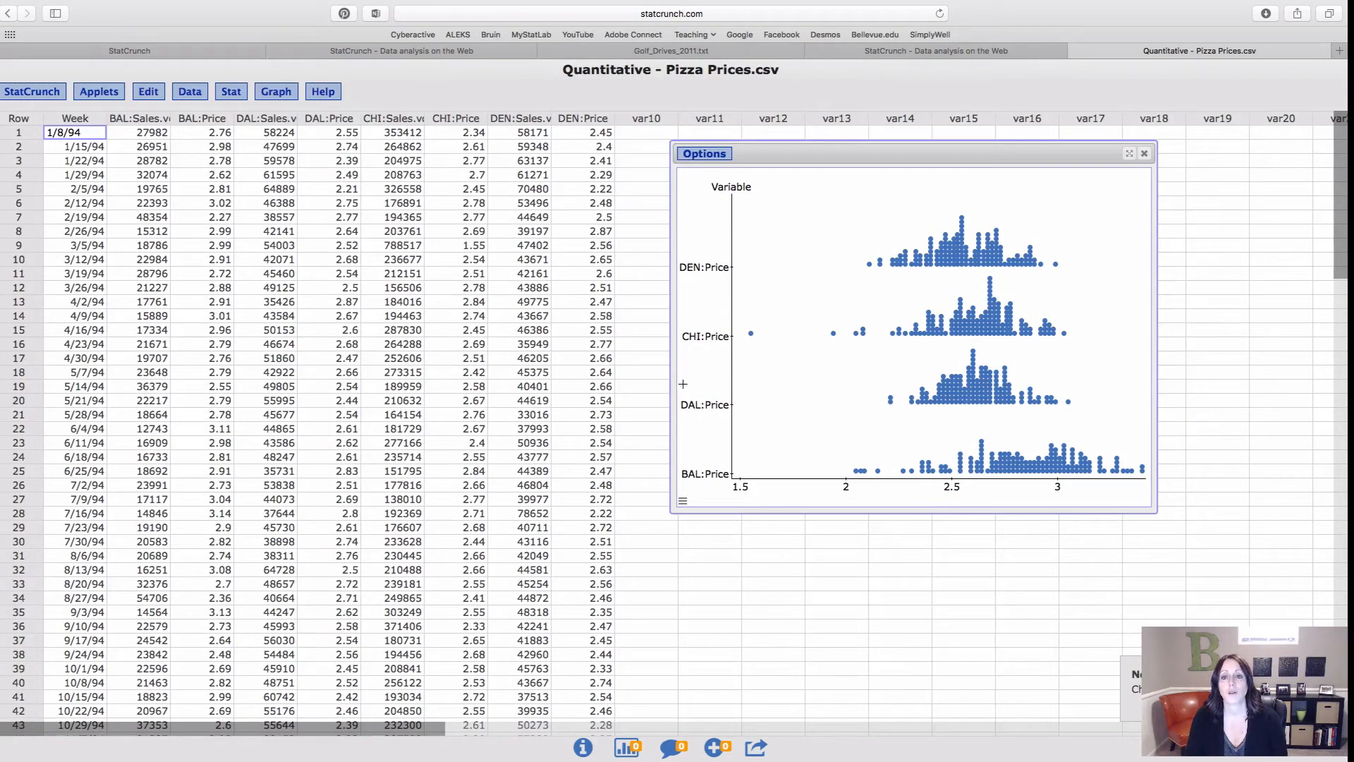
mouse_move(669, 352)
left_mouse_down()
mouse_move(170, 349)
mouse_move(676, 363)
left_mouse_up()
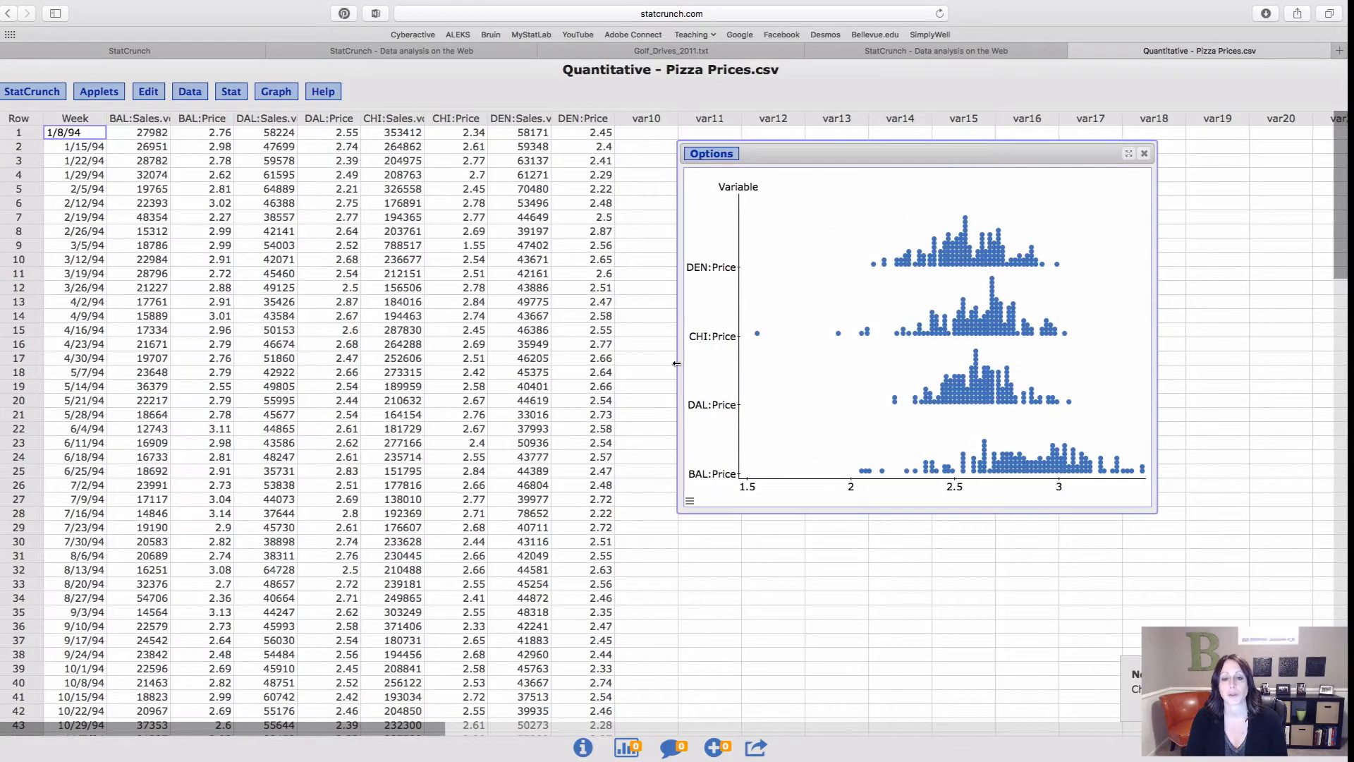
left_click(690, 503)
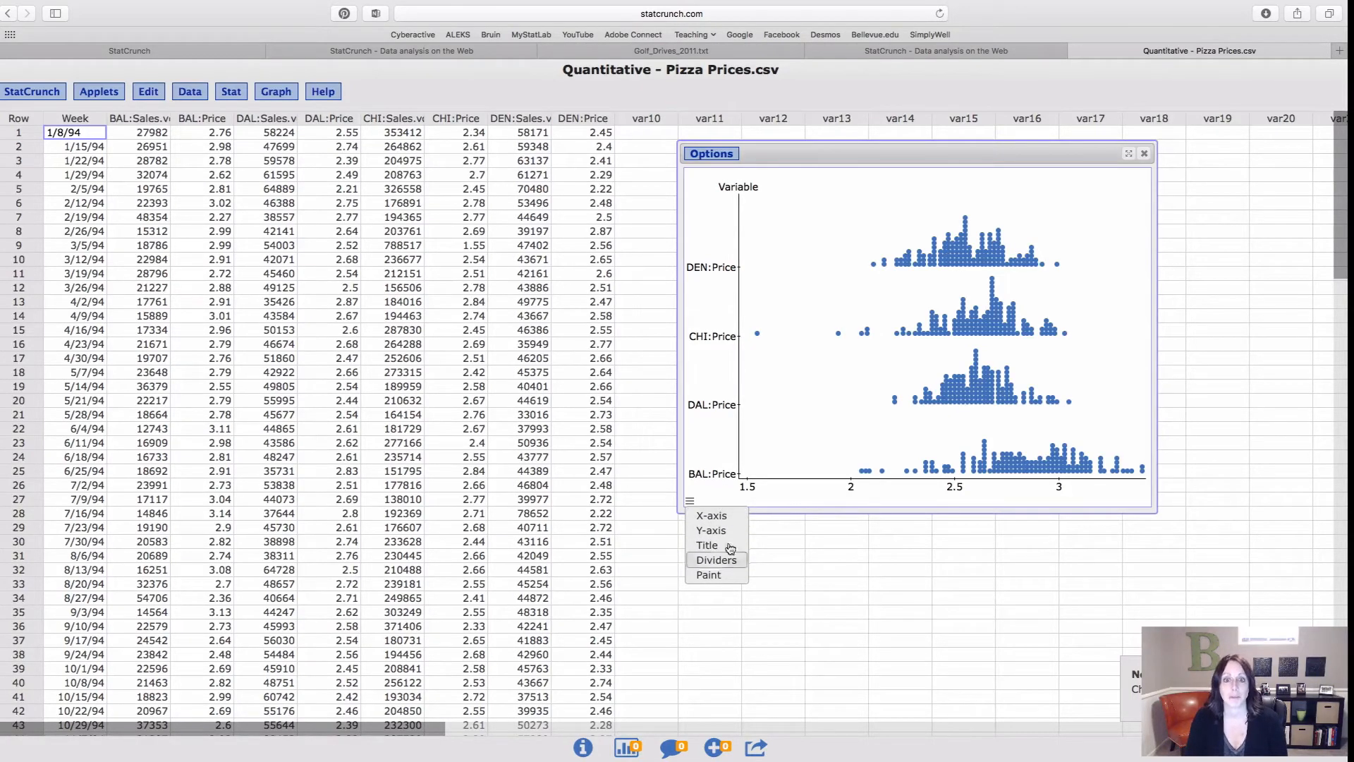
left_click(947, 445)
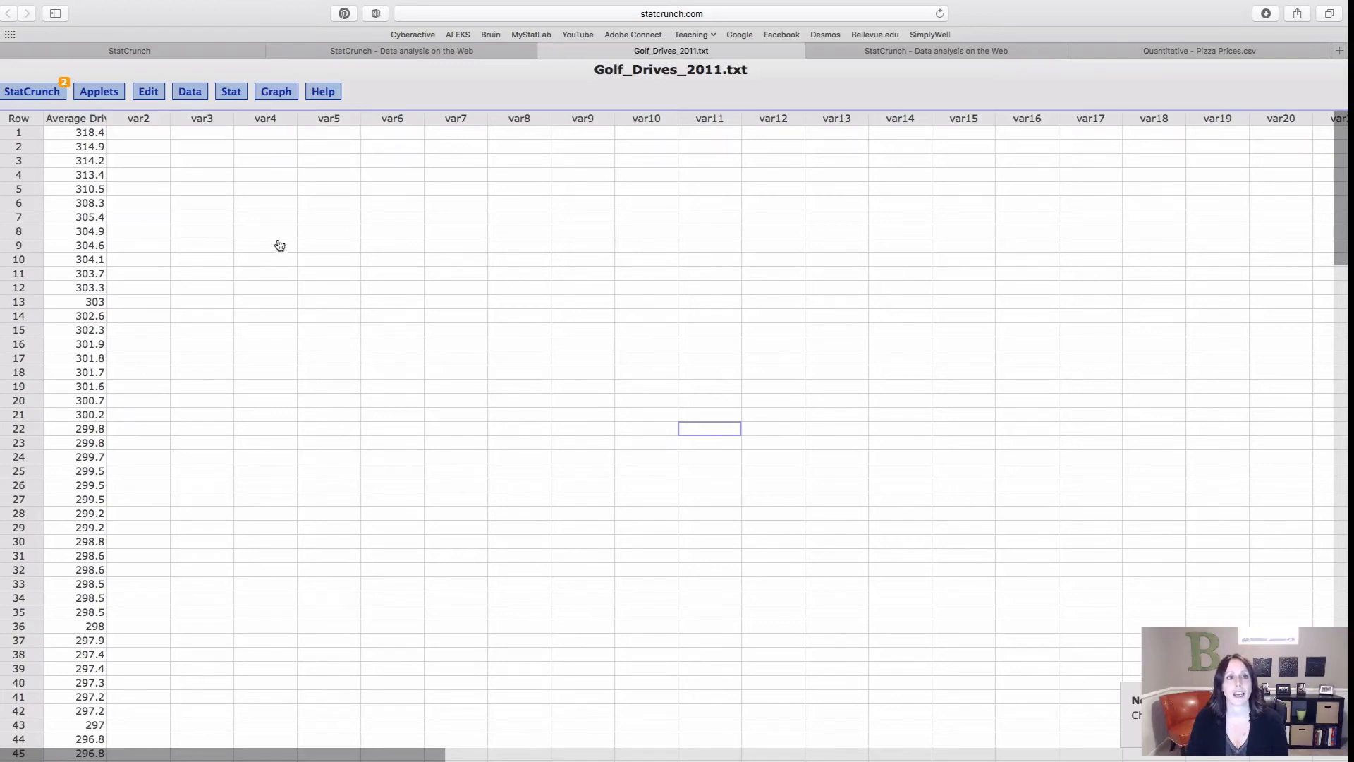
Start a Histogram on the Golf Drives 2011 data and choose Average Drive length as its column
left_click(284, 96)
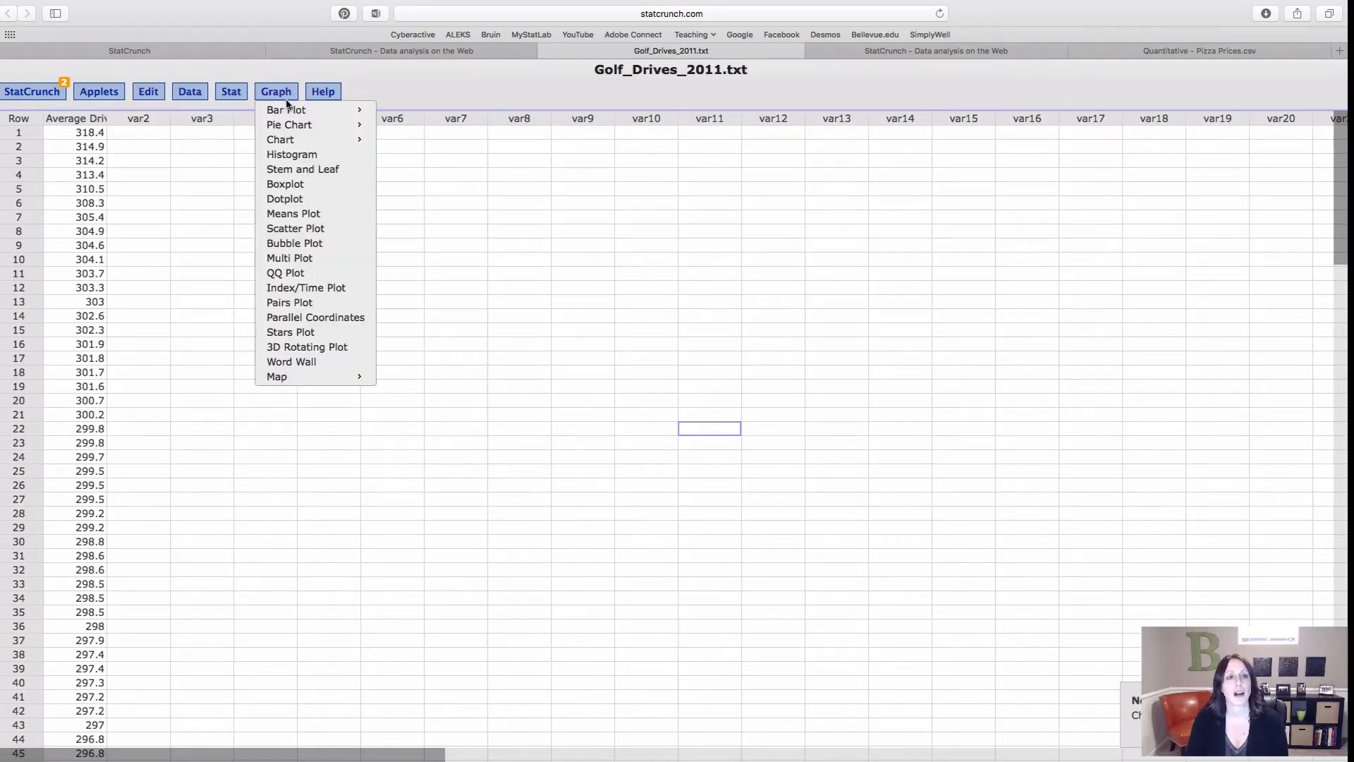
left_click(292, 155)
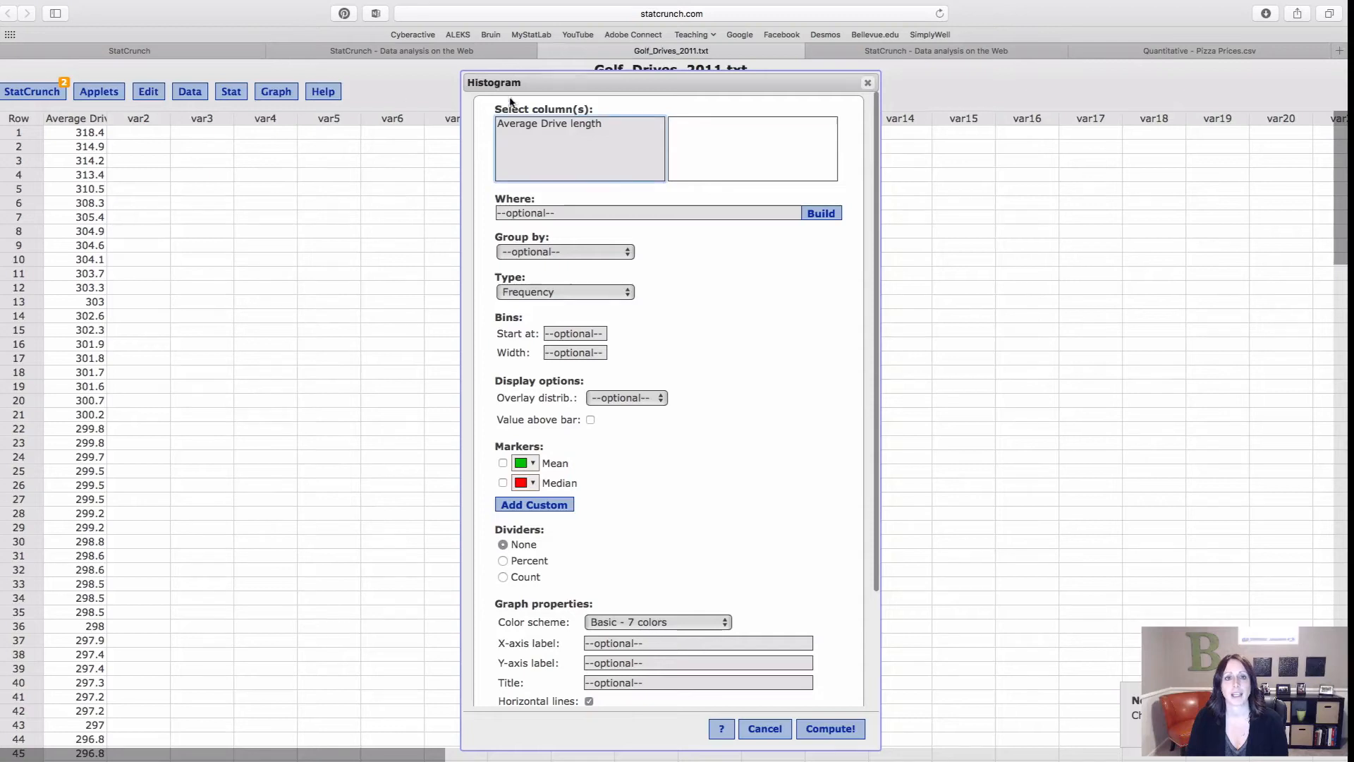
left_click(513, 125)
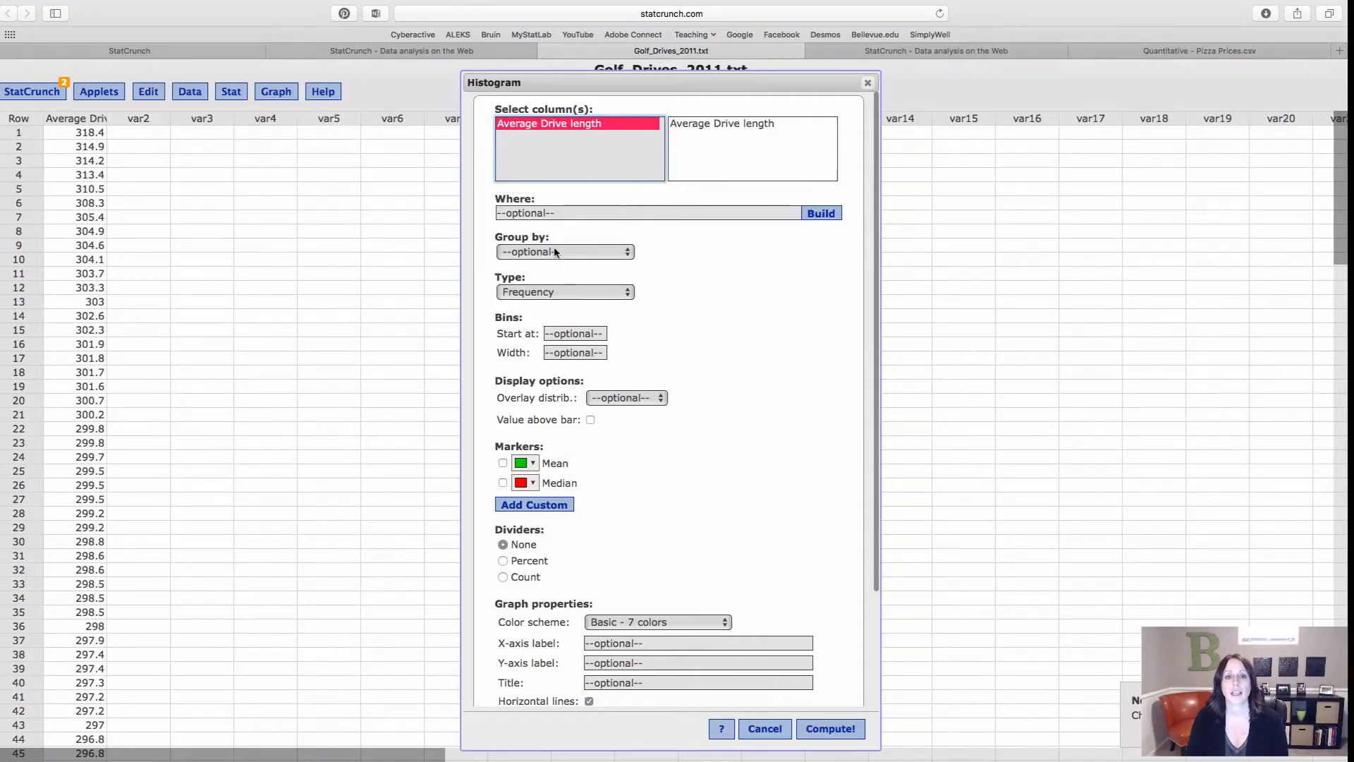
Try the Density type for the histogram and set the type back to Frequency
left_click(561, 293)
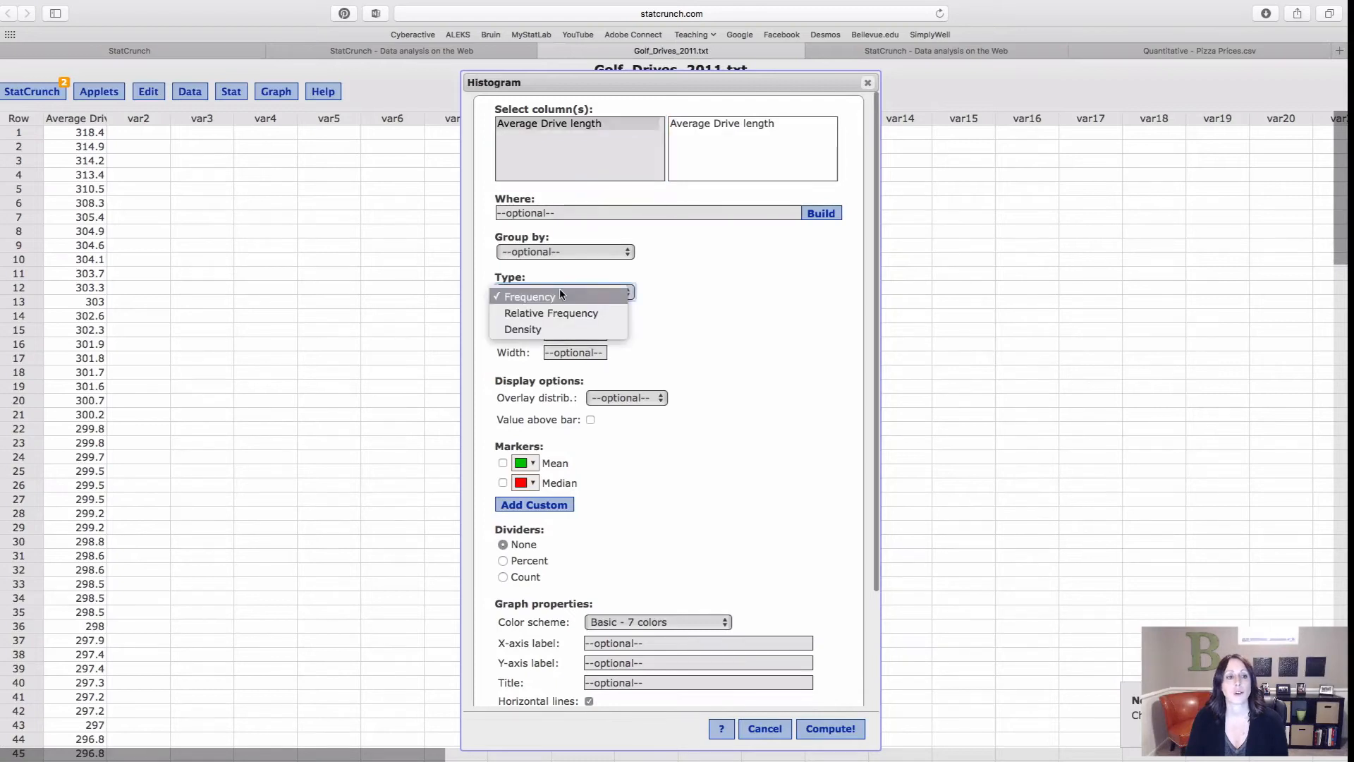
left_click(542, 329)
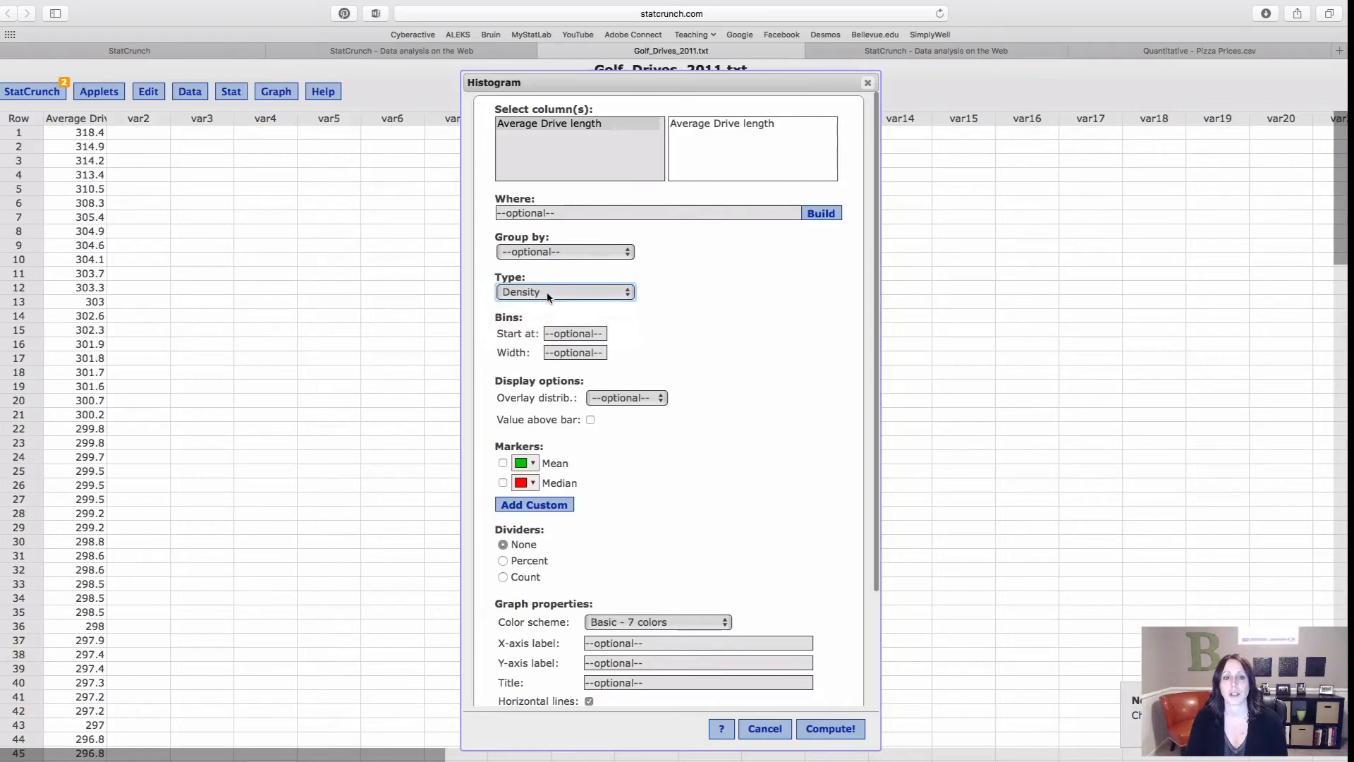
left_click(548, 295)
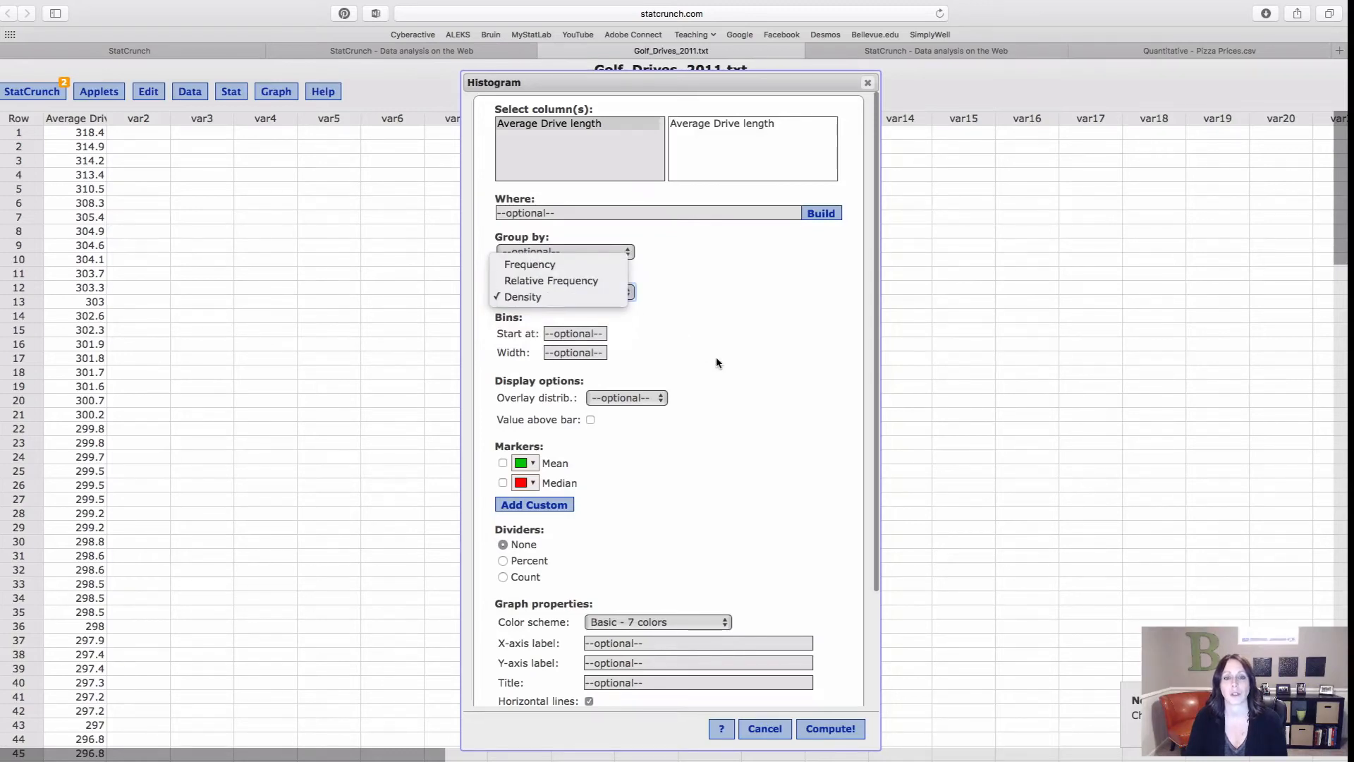
left_click(716, 361)
left_click(563, 291)
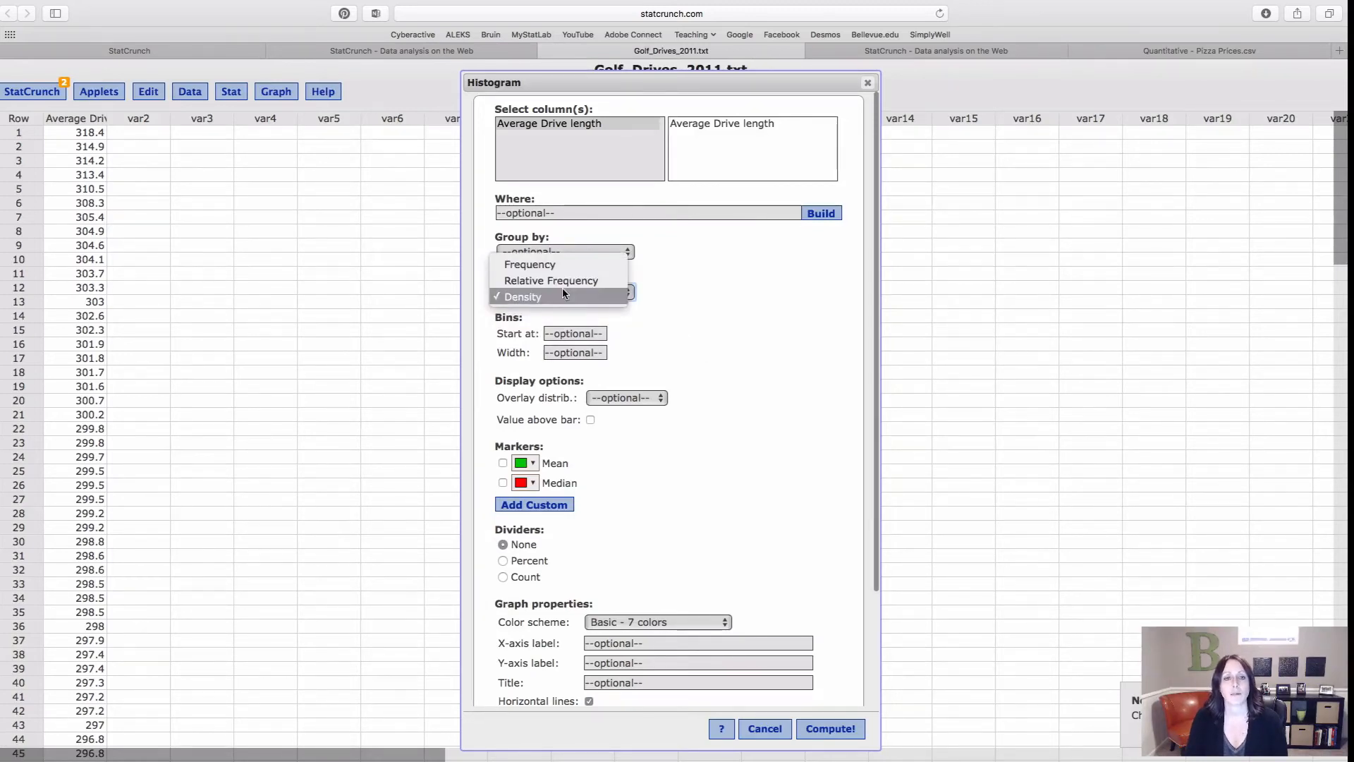
left_click(526, 265)
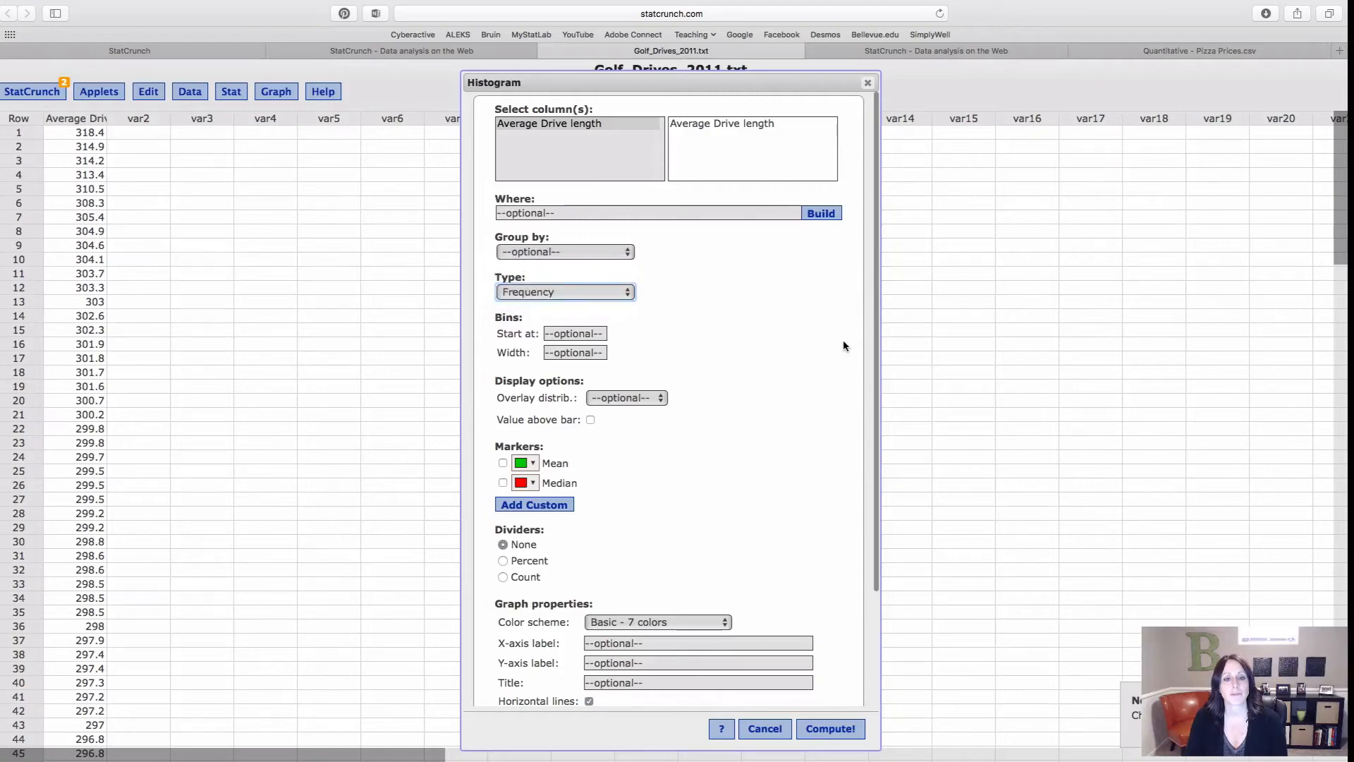
Compute the frequency histogram with default bins and move its window toward the middle of the sheet
scroll(692, 630, "down", 2)
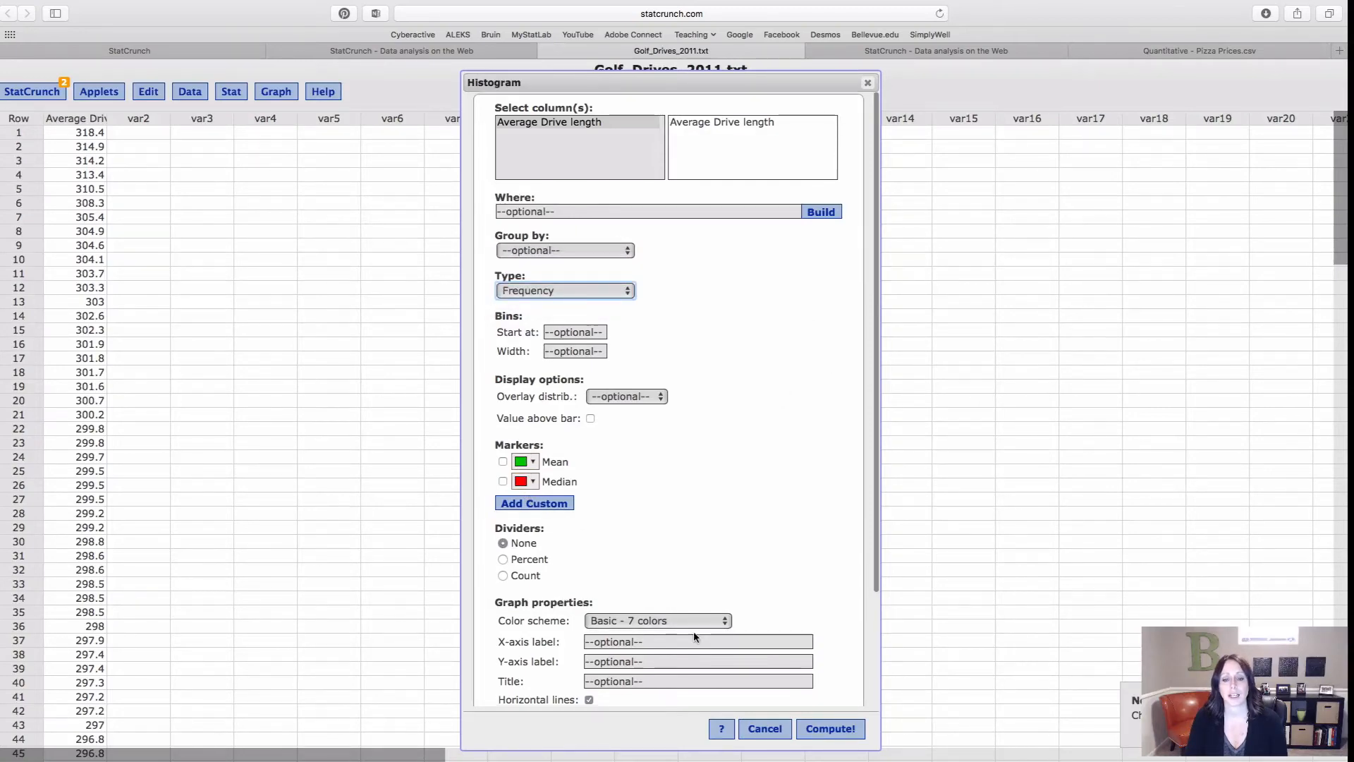
left_click(824, 729)
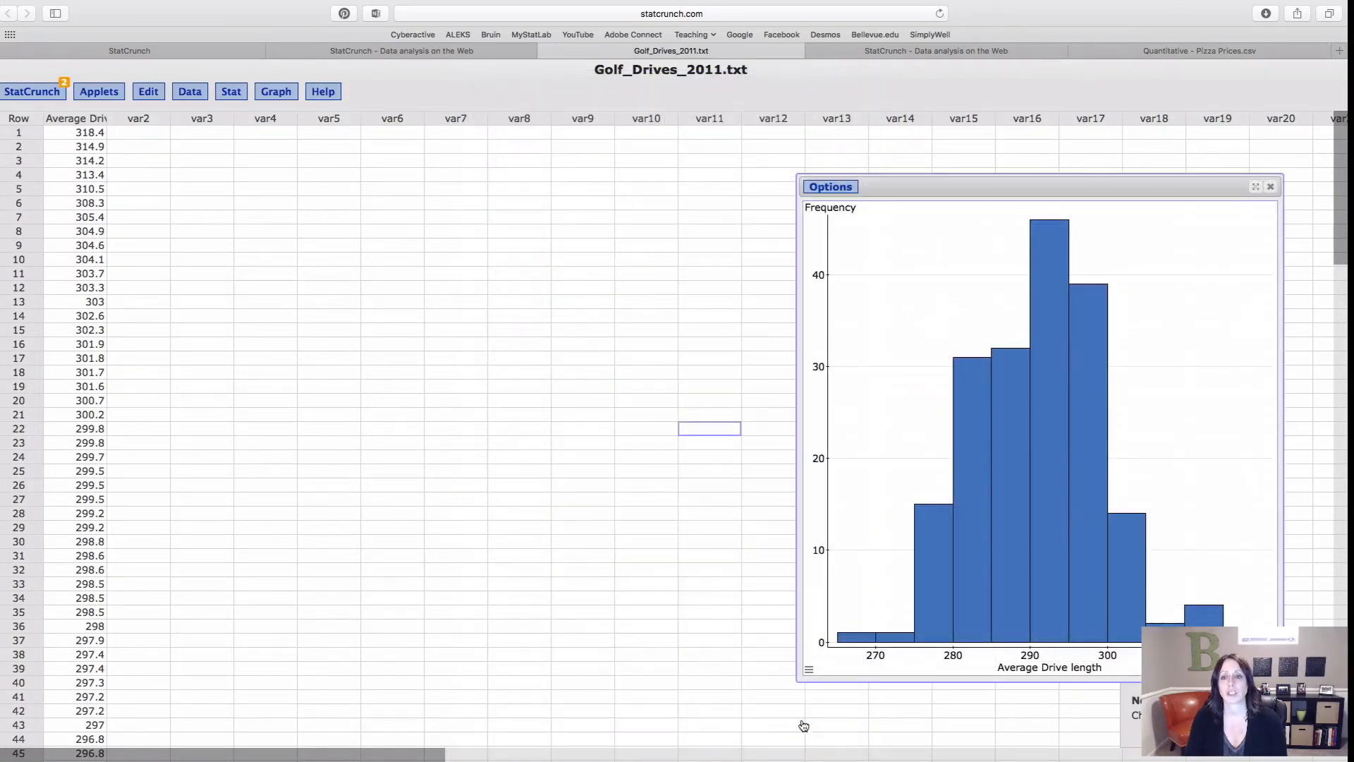
left_click_drag(1013, 192, 590, 153)
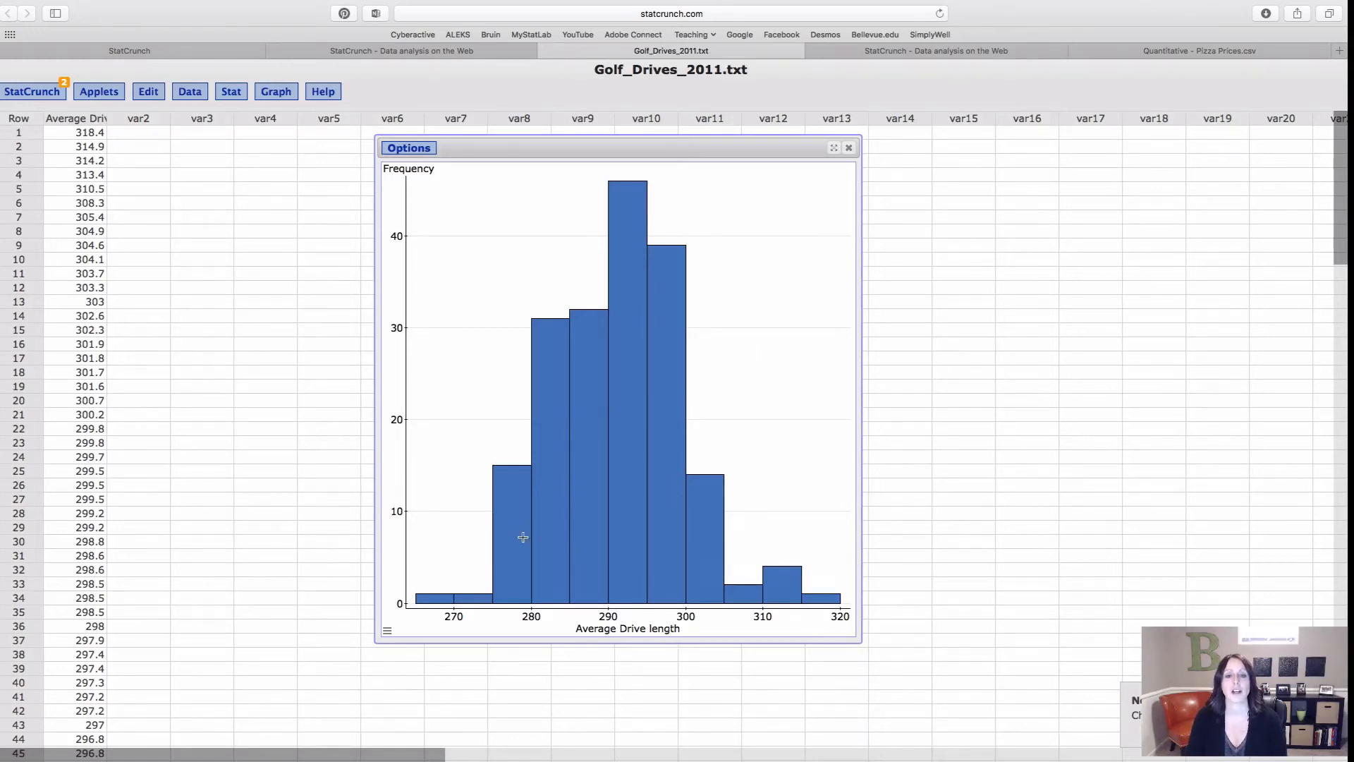
Examine the histogram's X-axis settings and close them without making changes
left_click(449, 621)
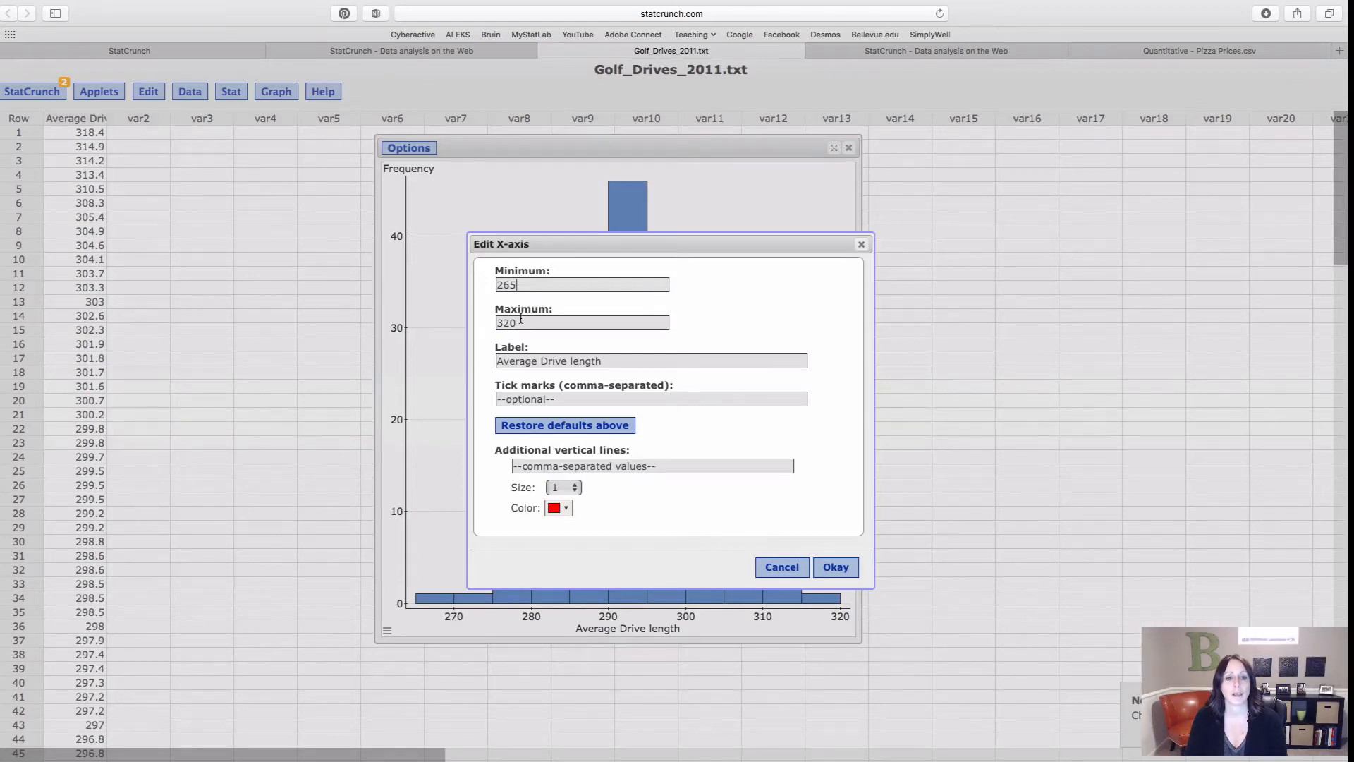
left_click(783, 568)
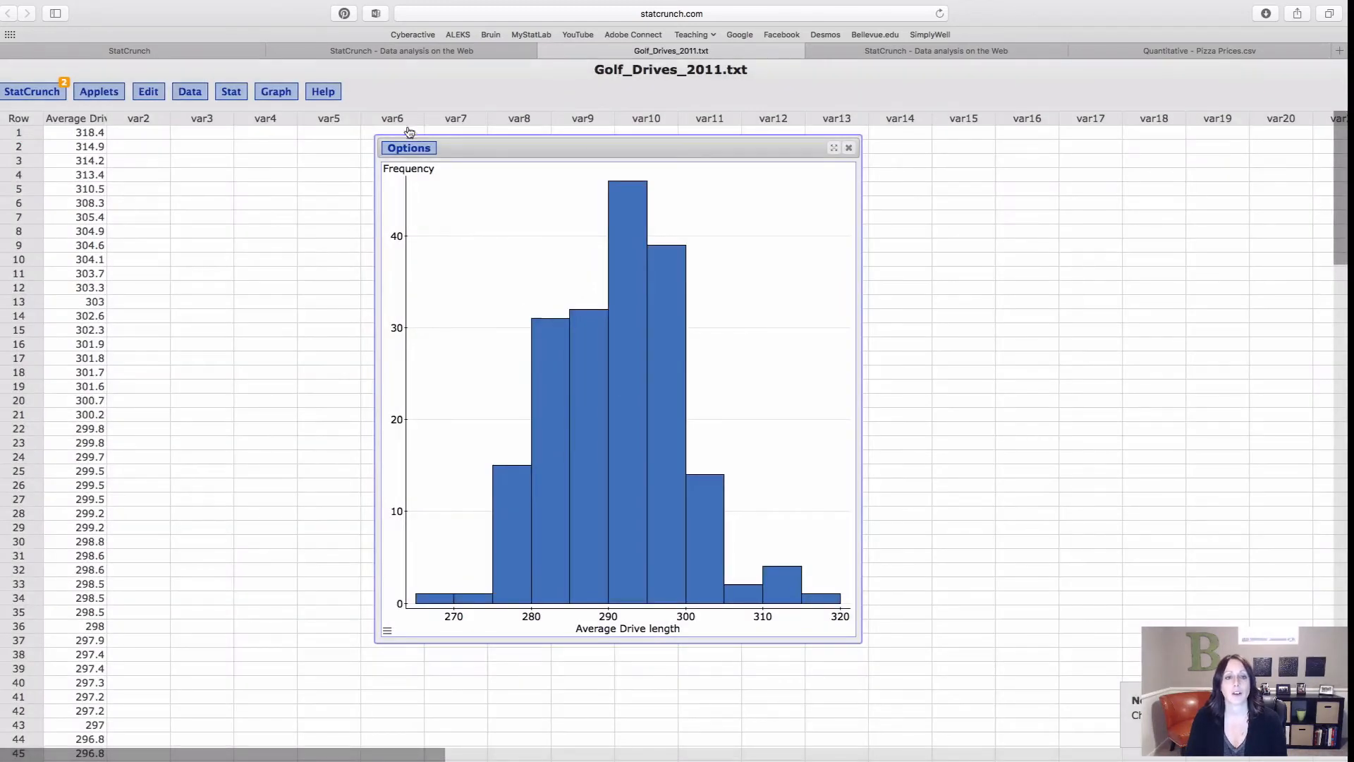
Edit the histogram to use a bin width of 2, recompute it, and move its window toward the middle of the sheet
left_click(412, 151)
left_click(403, 165)
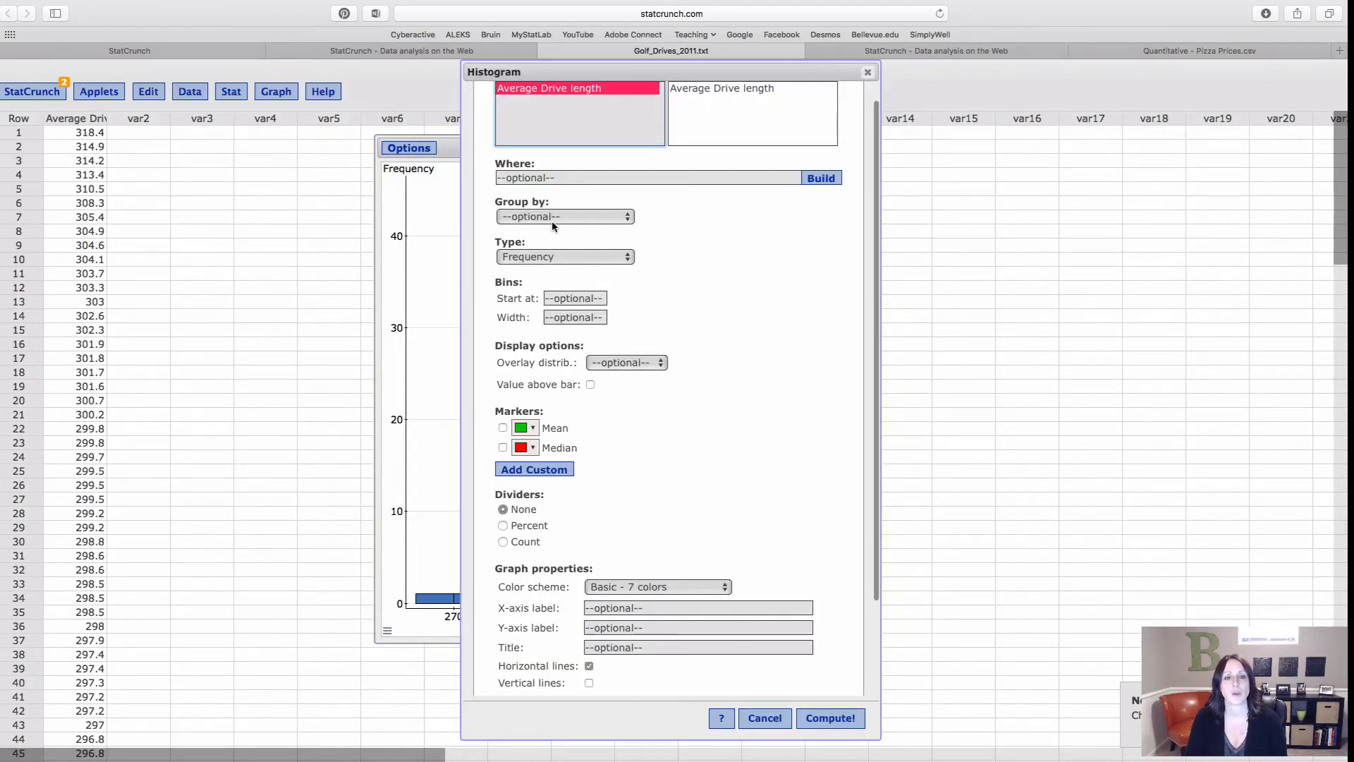
left_click(558, 318)
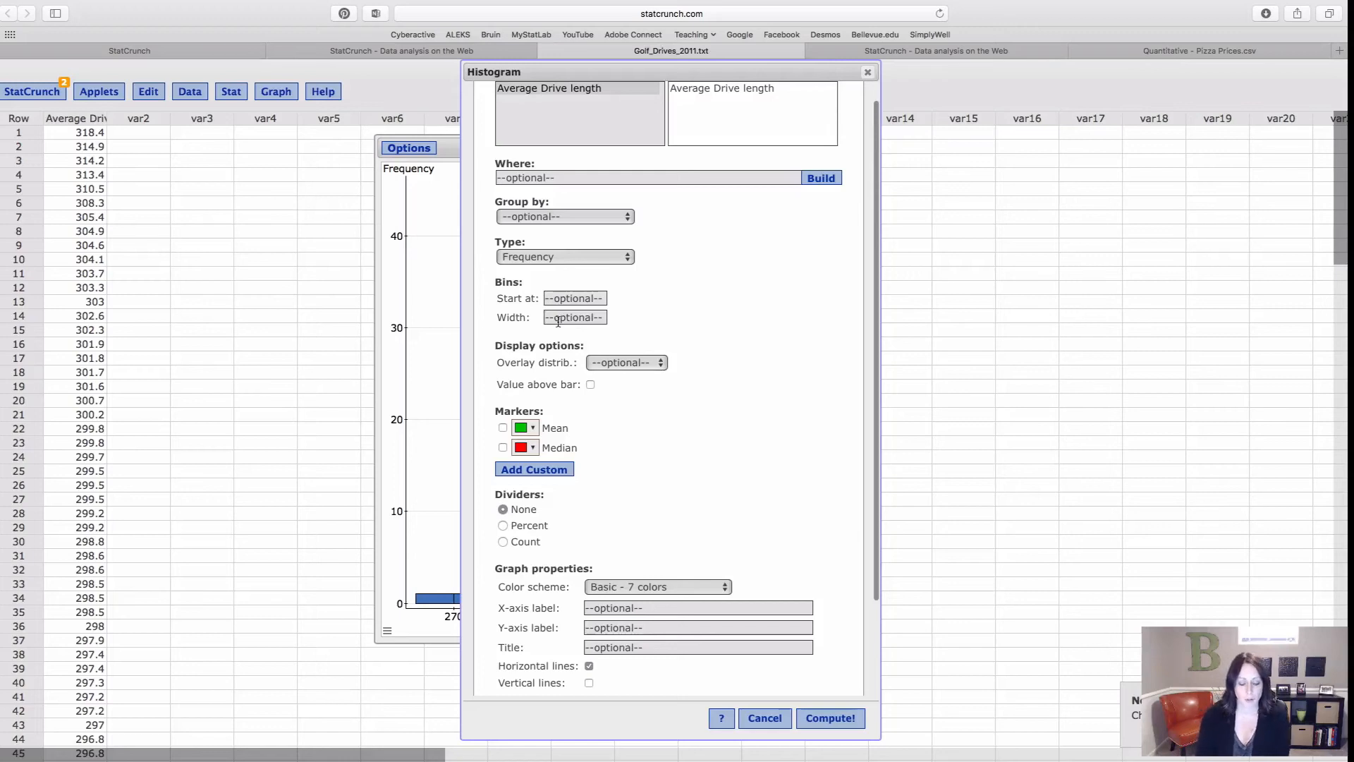
type("2")
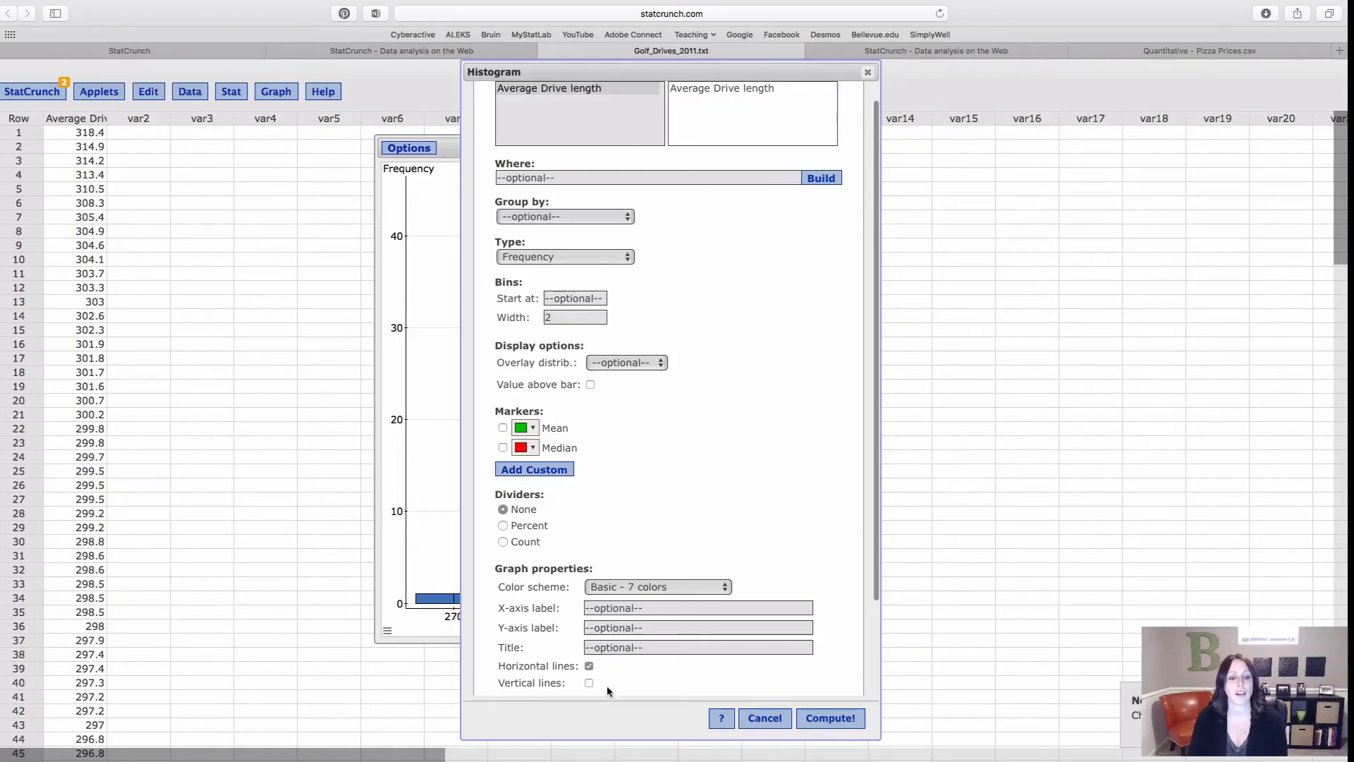
left_click(825, 718)
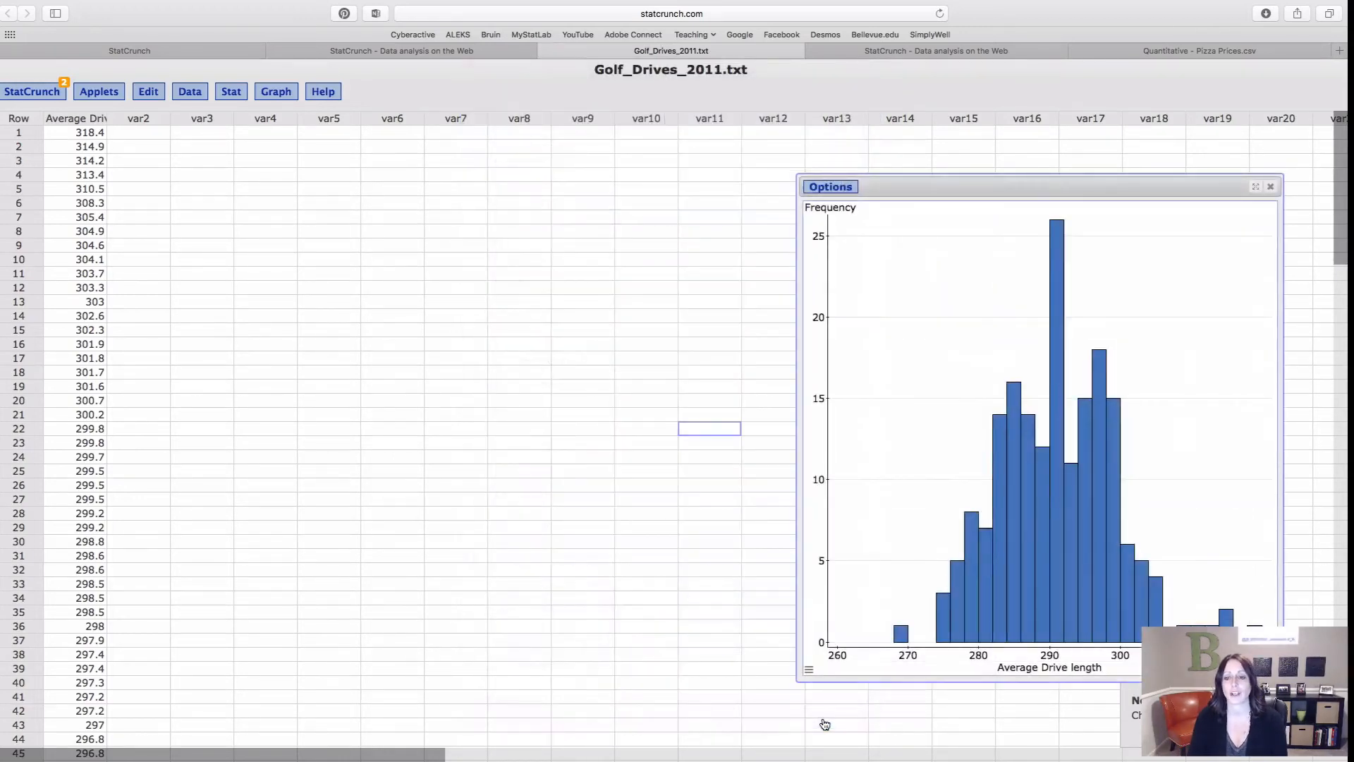
left_click_drag(962, 191, 639, 164)
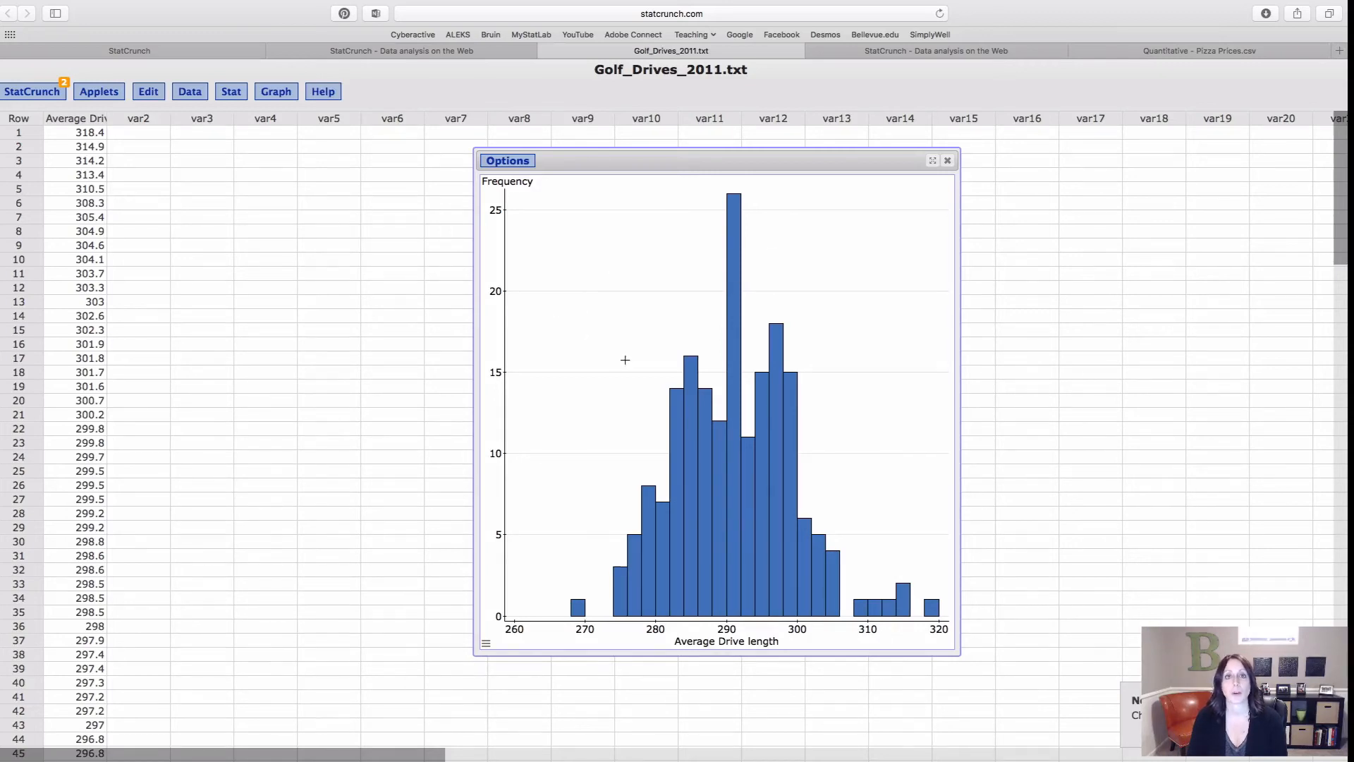
Close the histogram and compute a boxplot of Average Drive length that uses fences to identify outliers
left_click(948, 162)
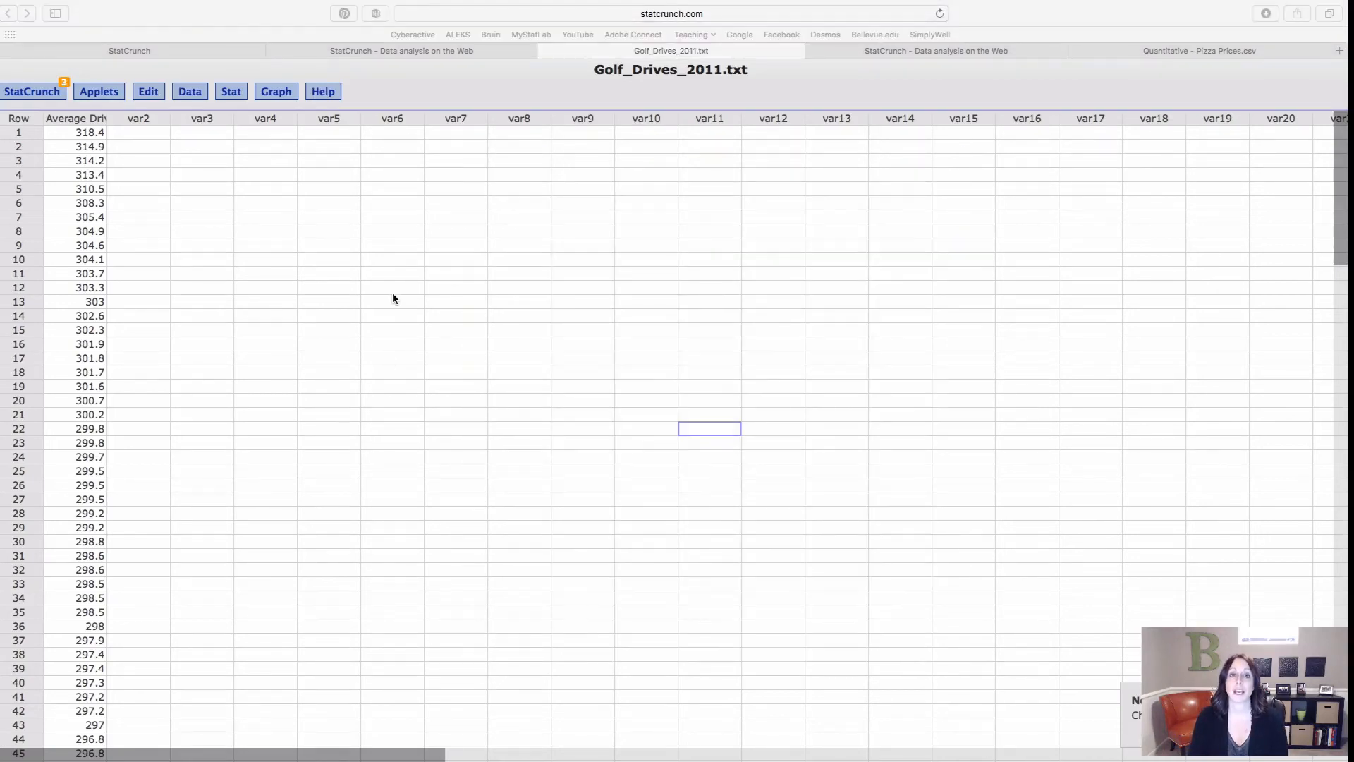
left_click(276, 98)
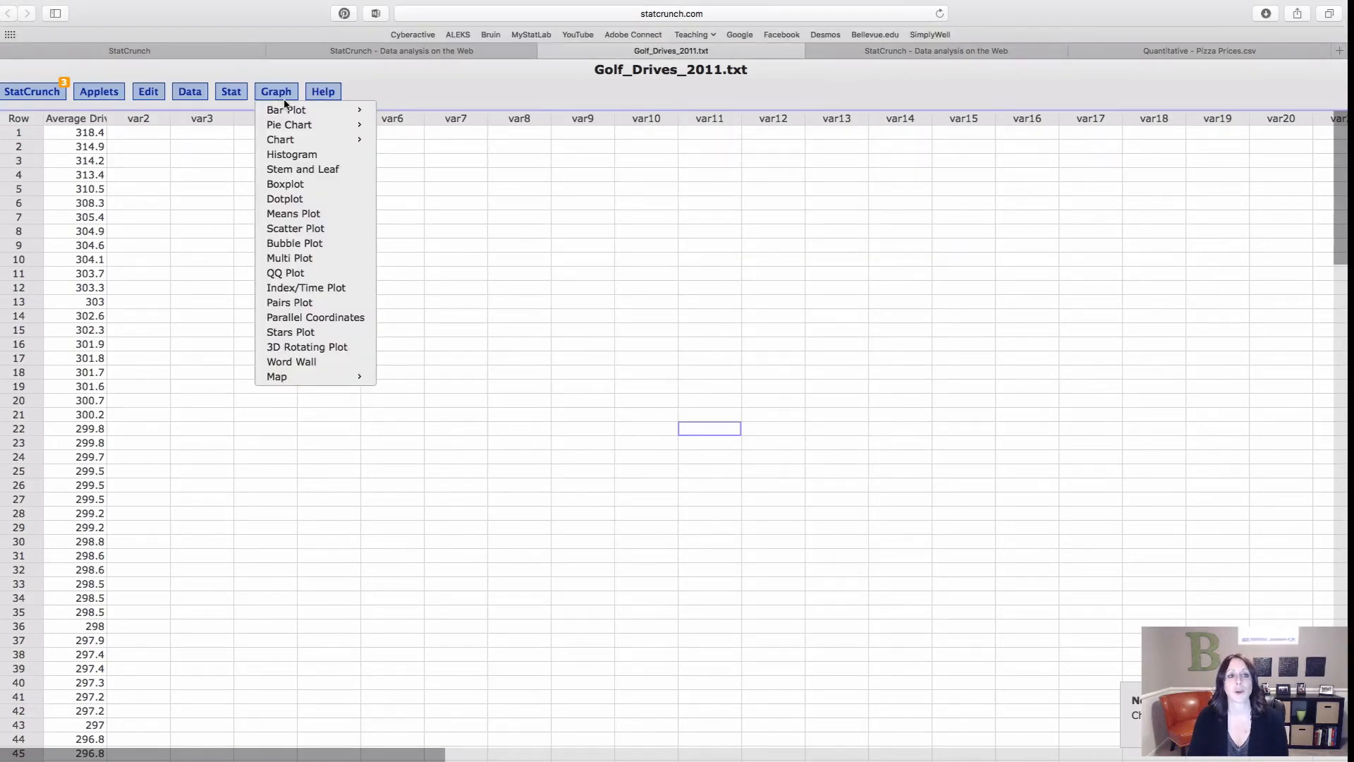
left_click(295, 184)
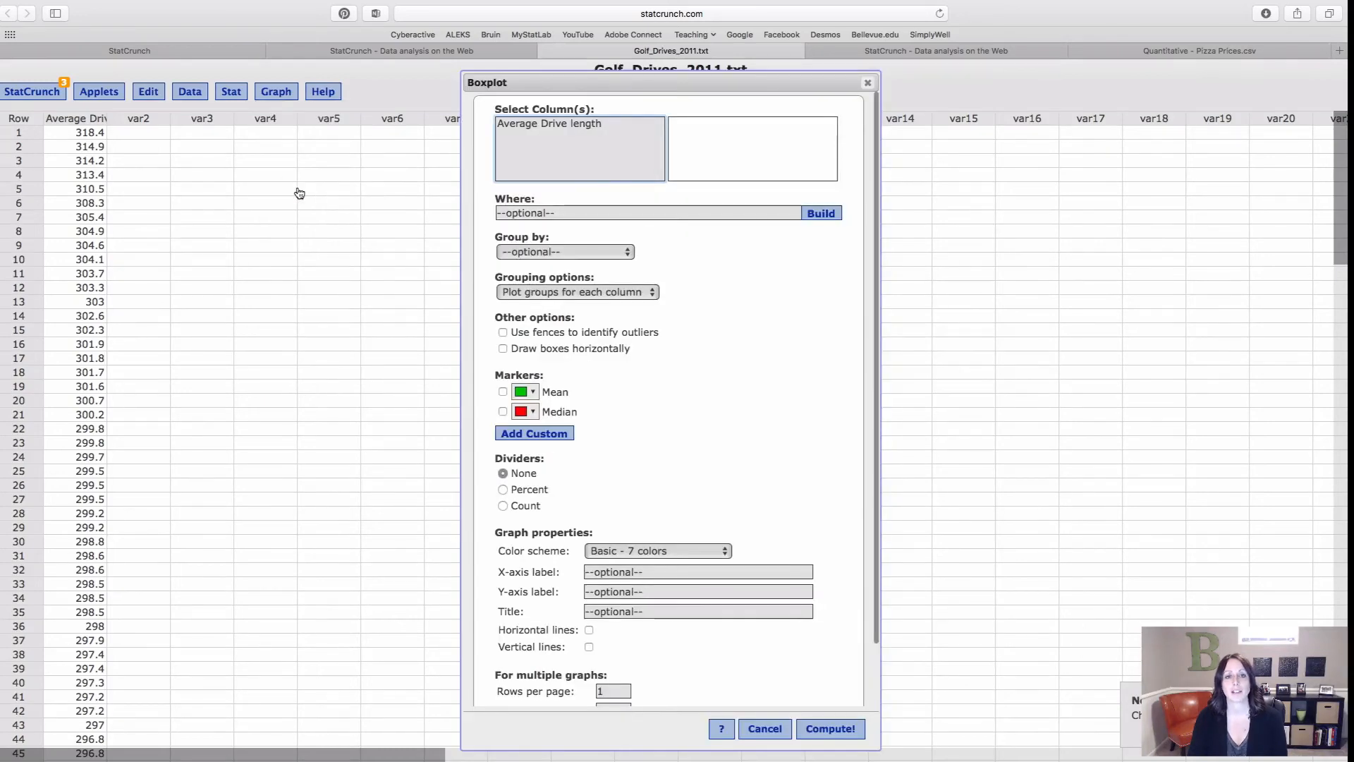
left_click(553, 124)
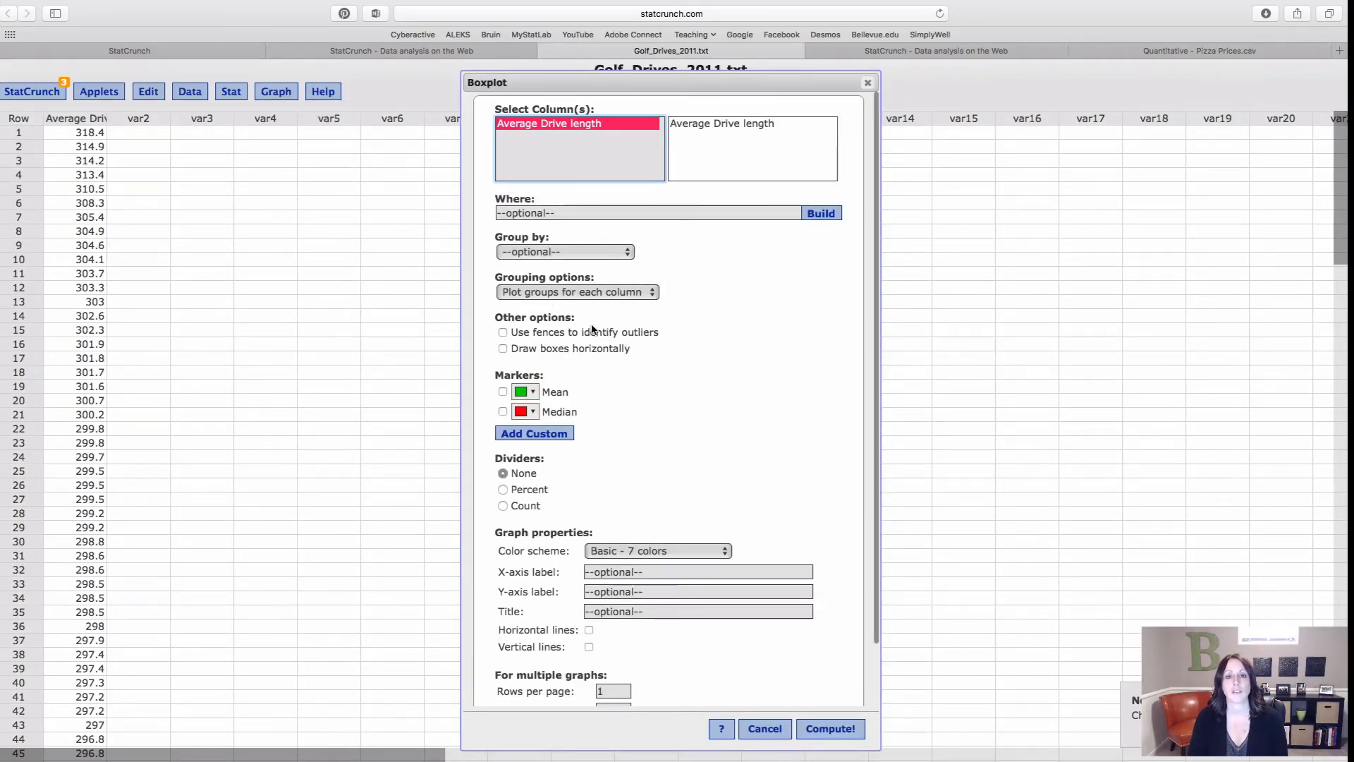
left_click(512, 333)
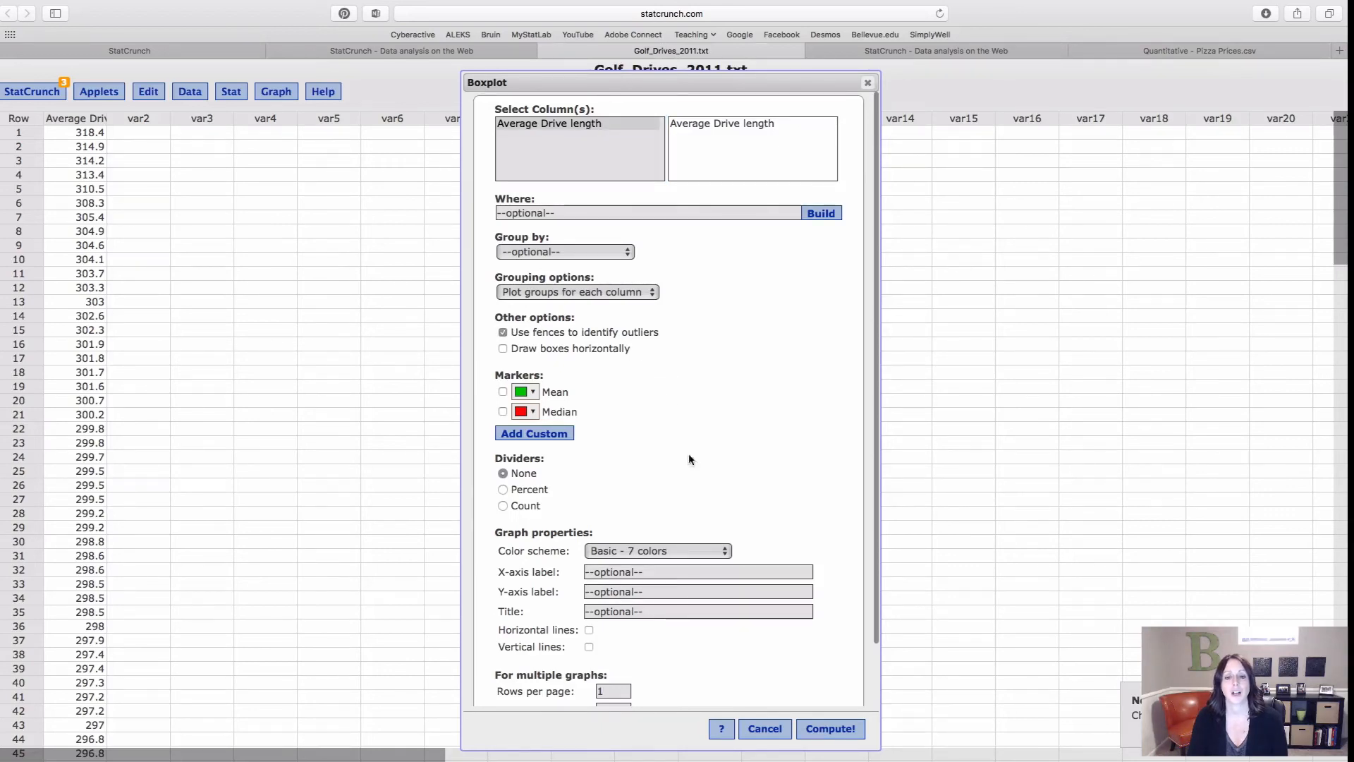
left_click(831, 730)
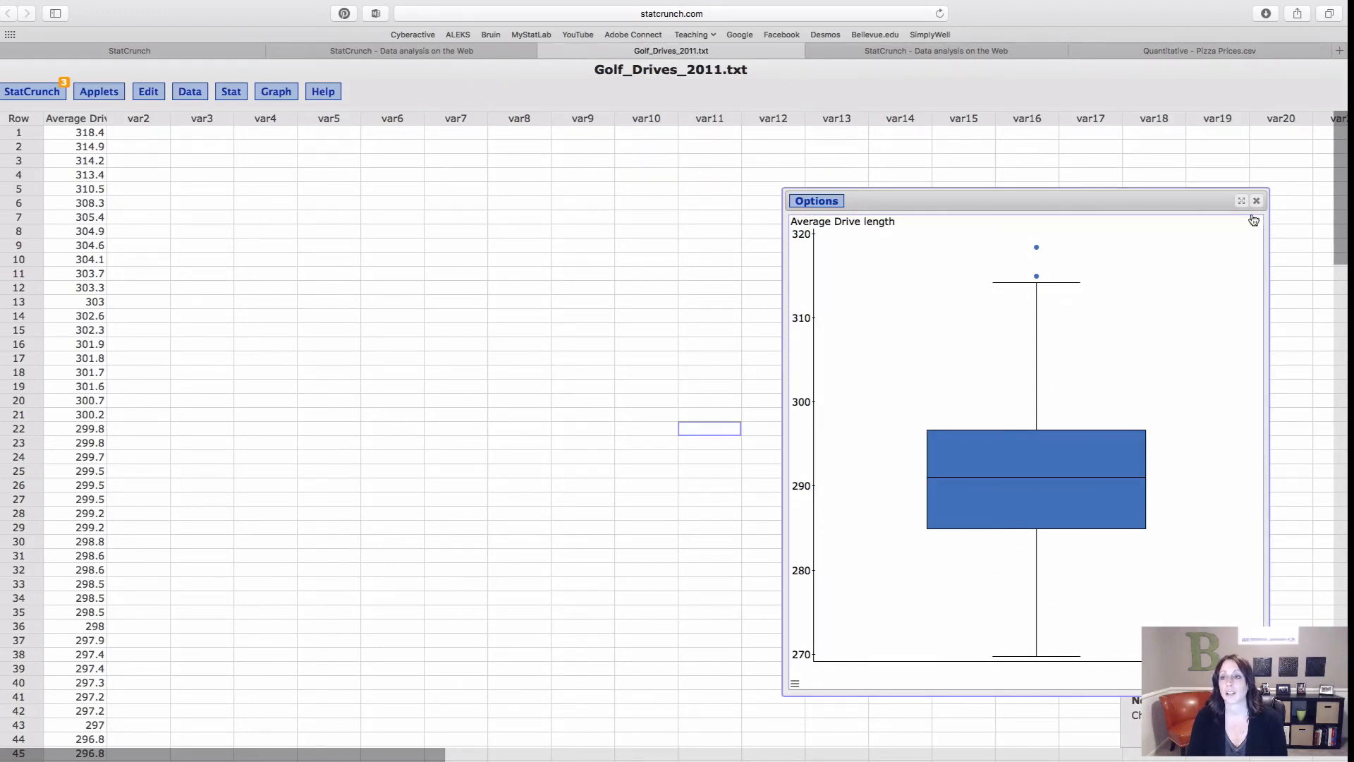
Edit the Average Drive length boxplot to draw its boxes horizontally and recompute it
left_click(812, 202)
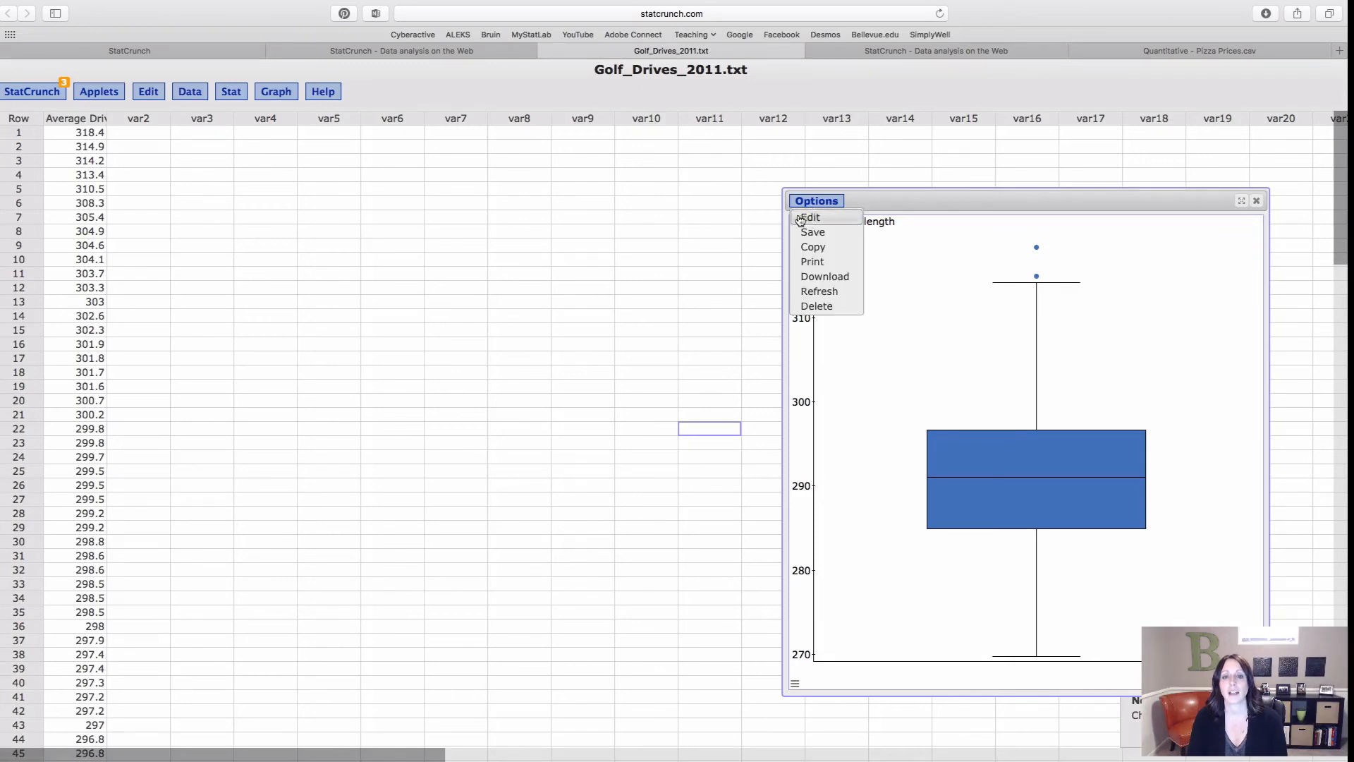
left_click(803, 214)
scroll(577, 593, "down", 2)
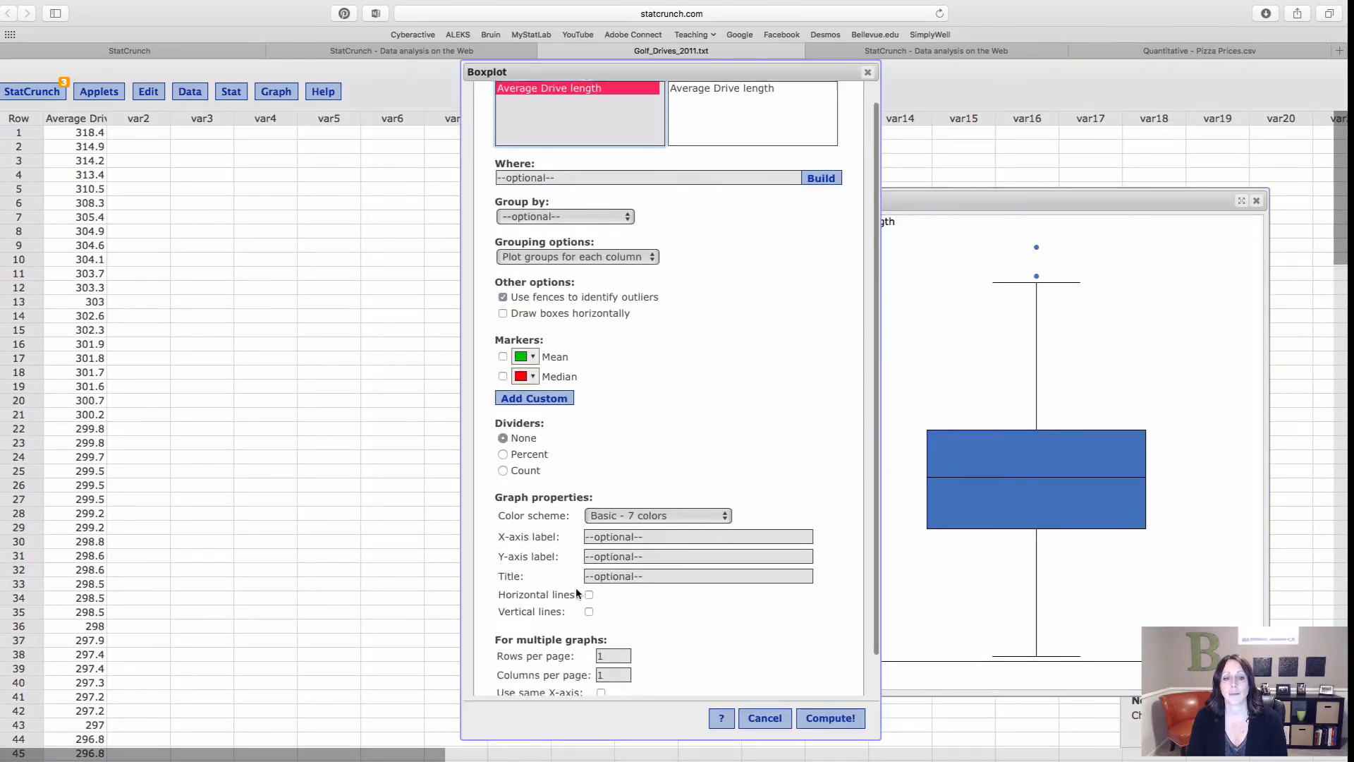
left_click(503, 282)
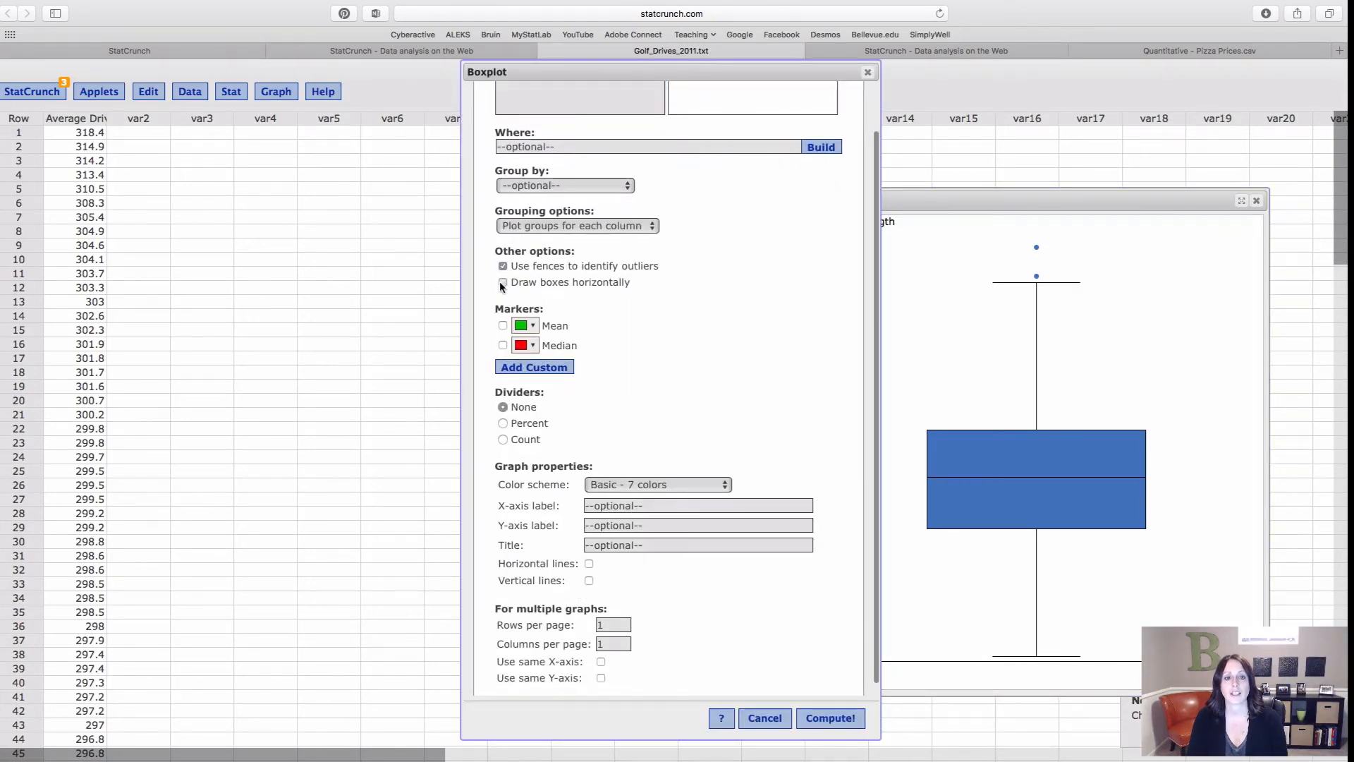
left_click(815, 719)
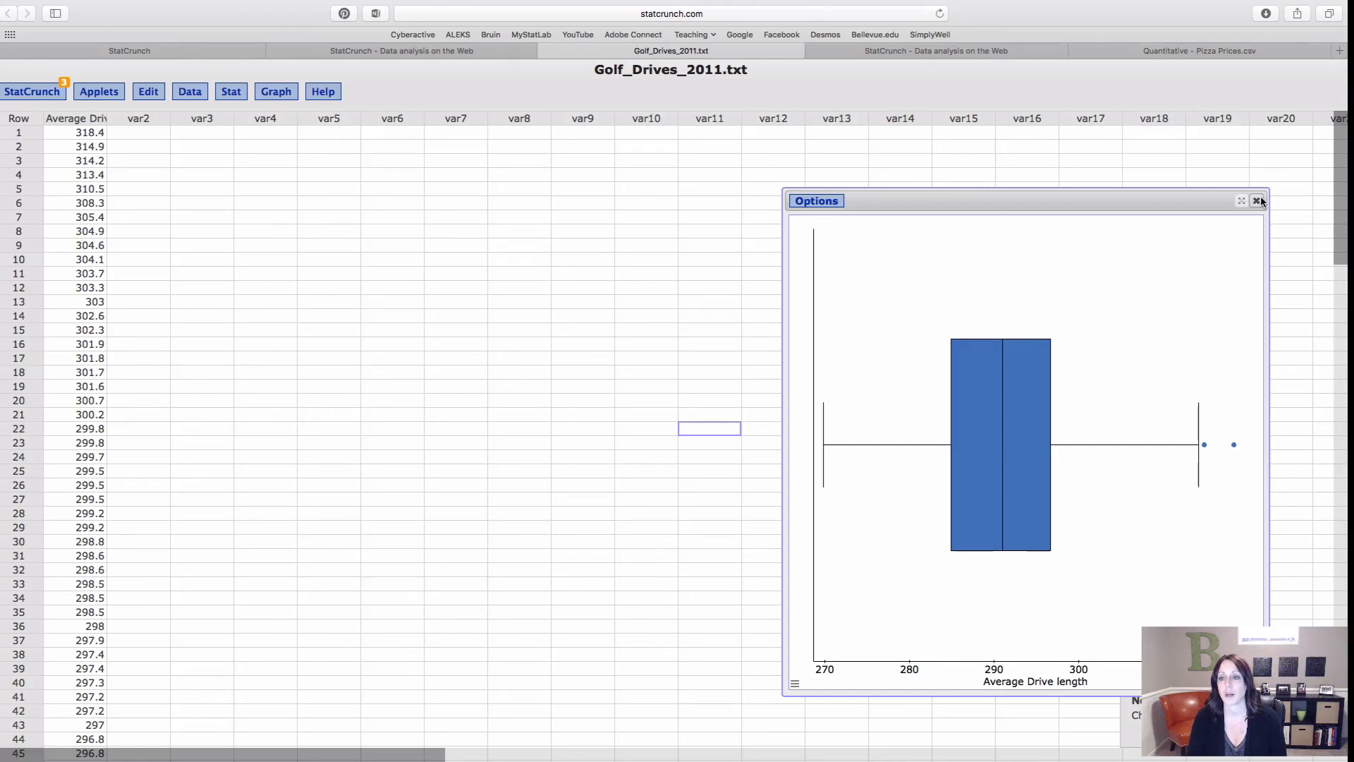
Examine the horizontal boxplot's settings and close them without making changes
left_click(808, 203)
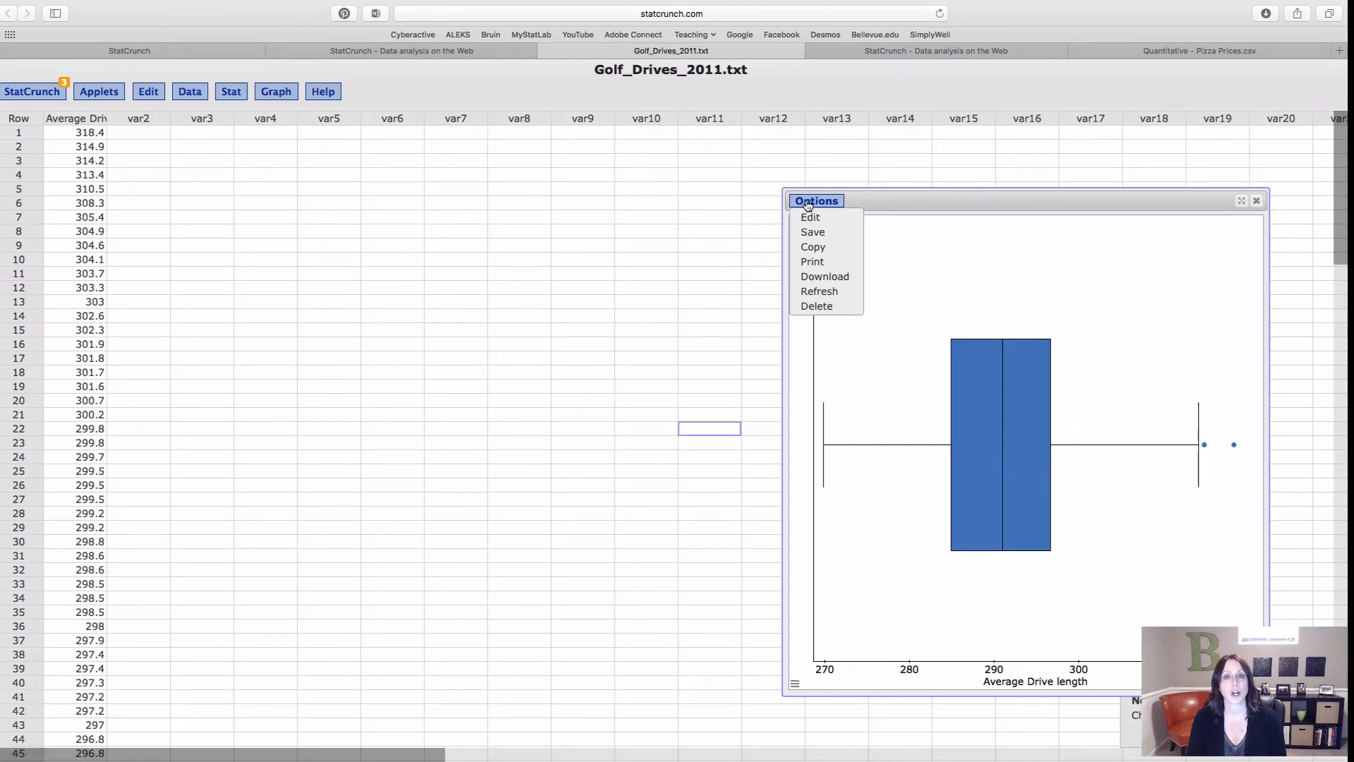
left_click(810, 217)
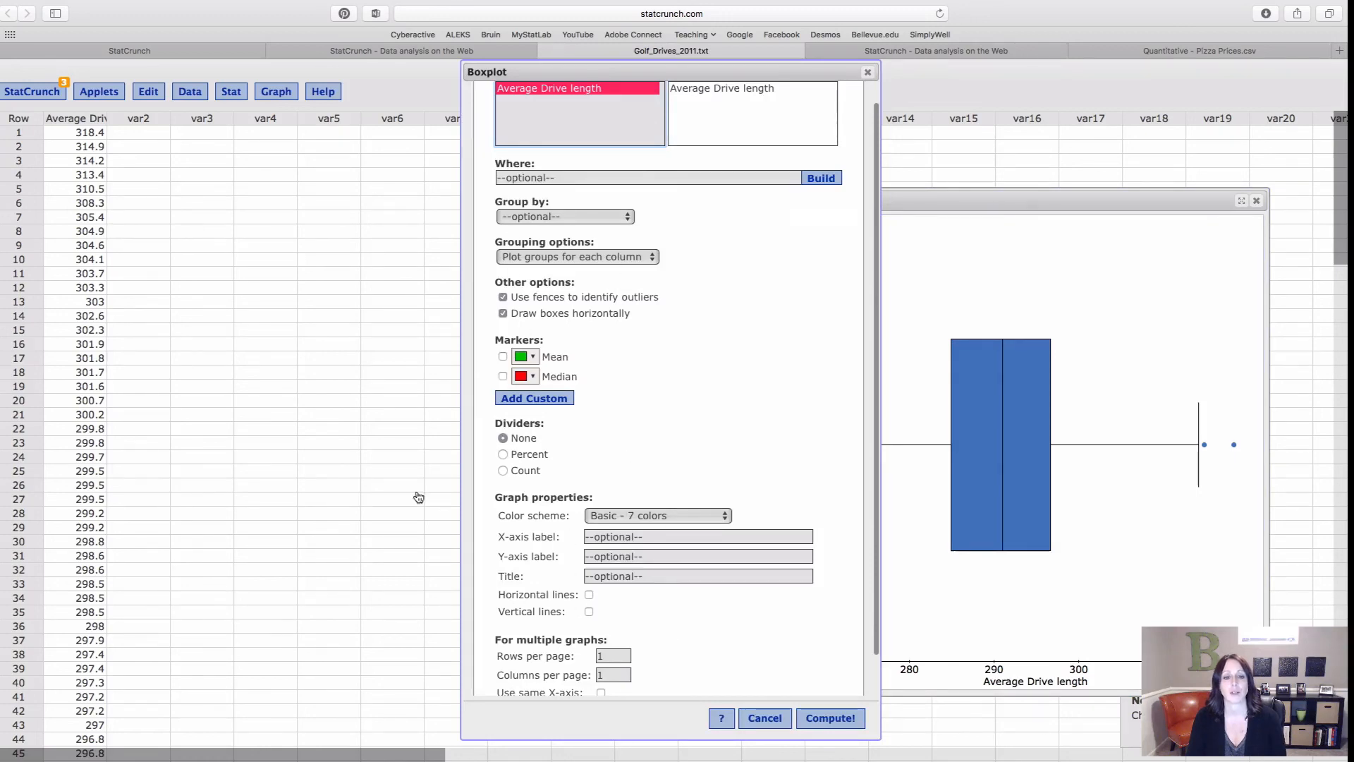
left_click(869, 73)
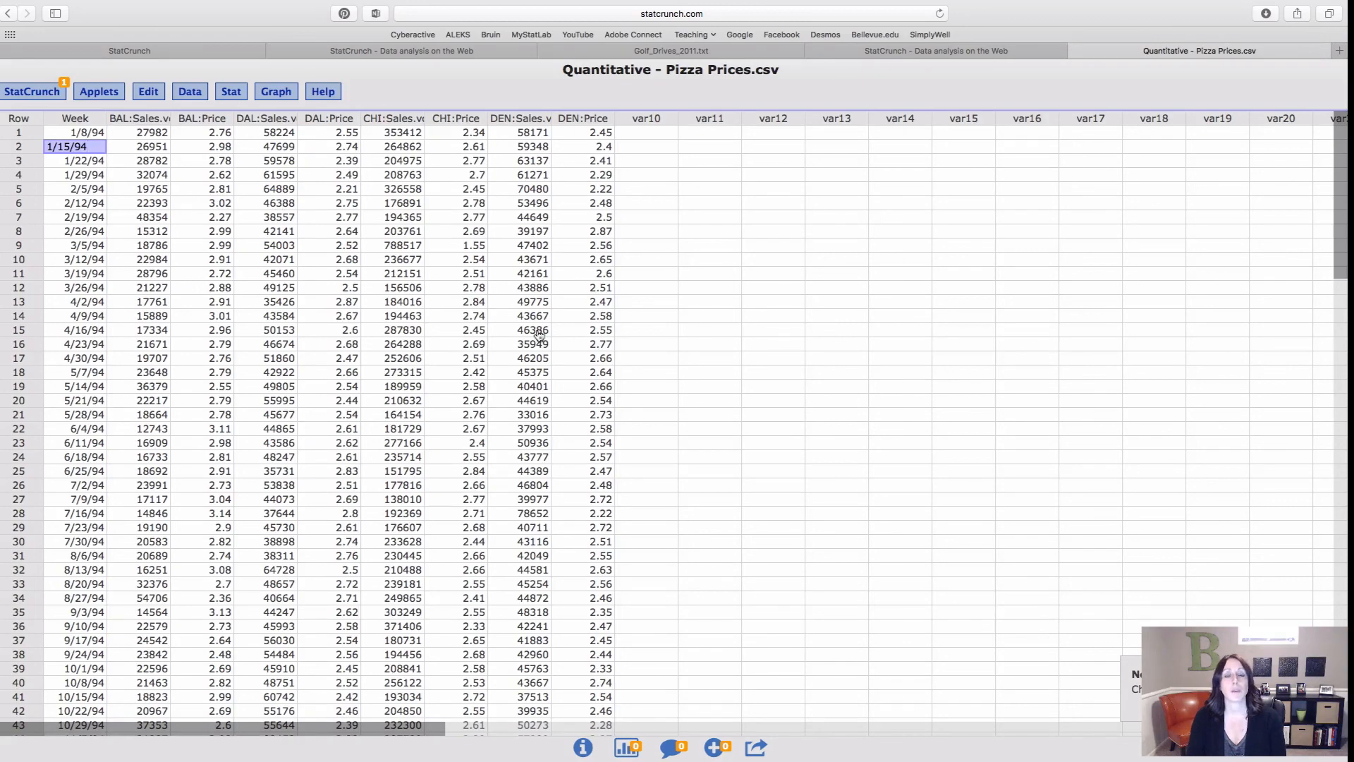
In the Pizza Prices data, compute boxplots of BAL:Price, DAL:Price, CHI:Price and DEN:Price, keeping the grouping at Plot groups for each column
left_click(275, 95)
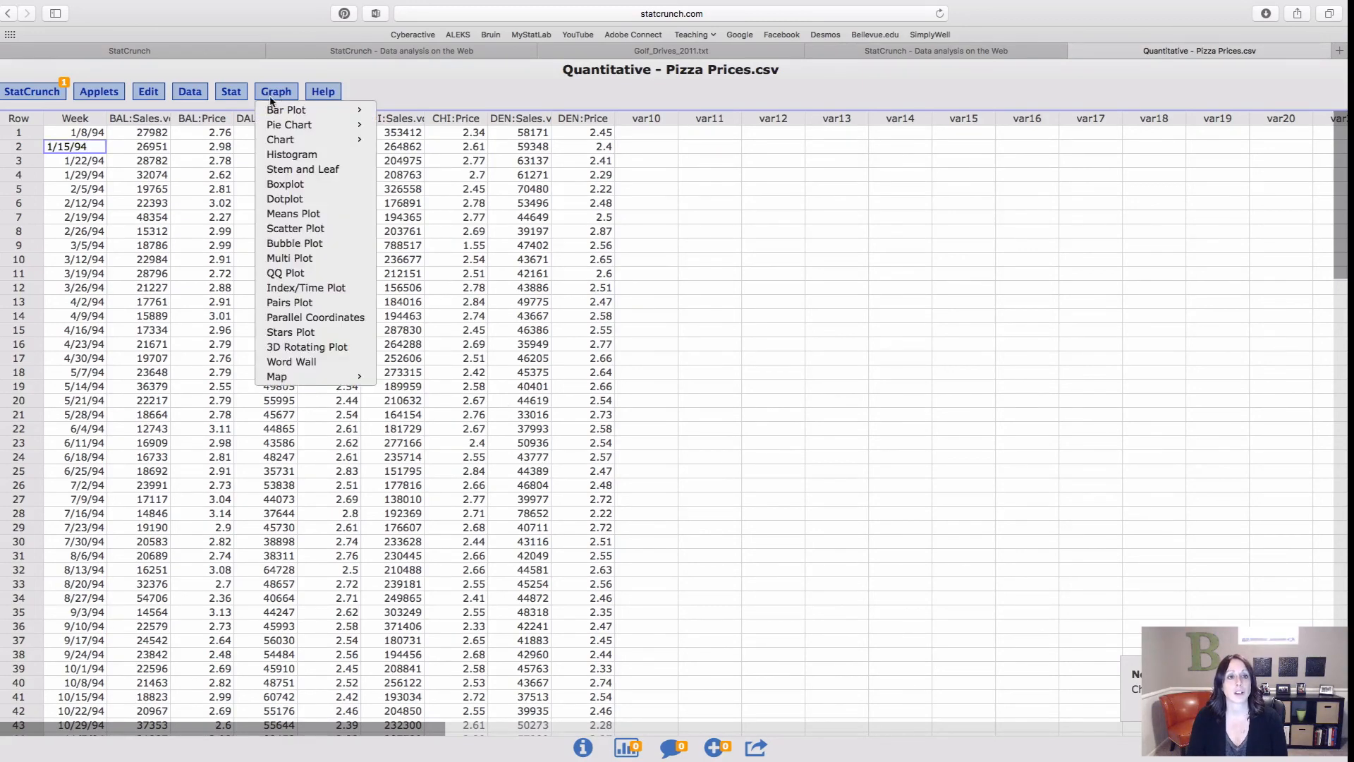
left_click(299, 185)
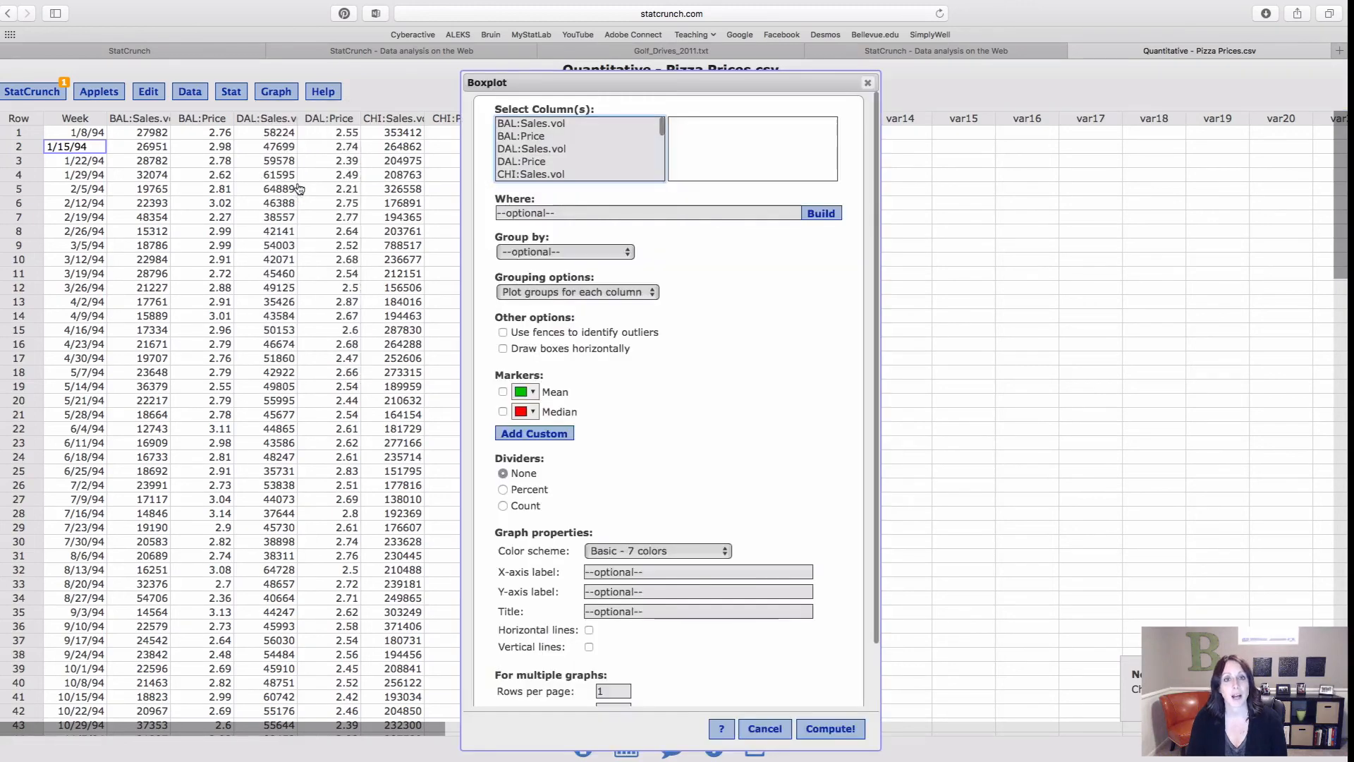
left_click(541, 138)
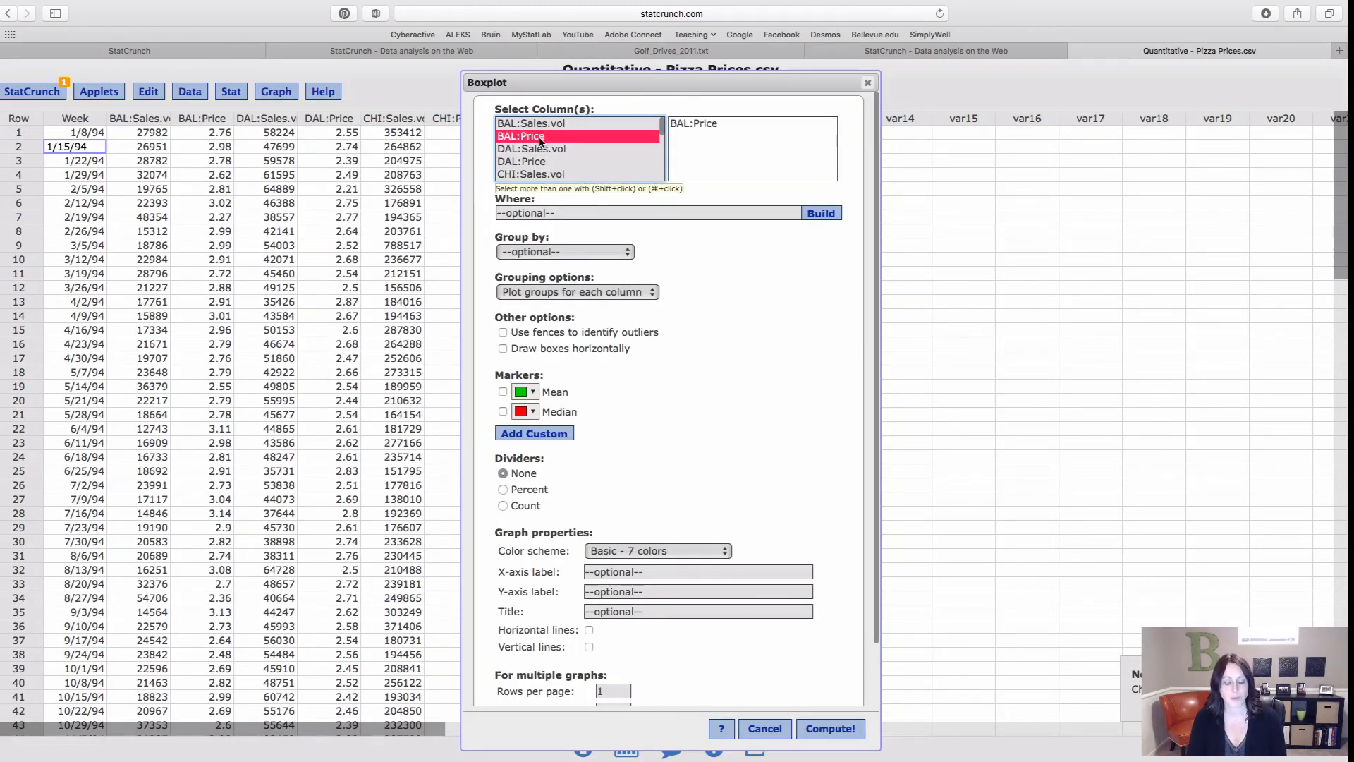
left_click(562, 162, "shift")
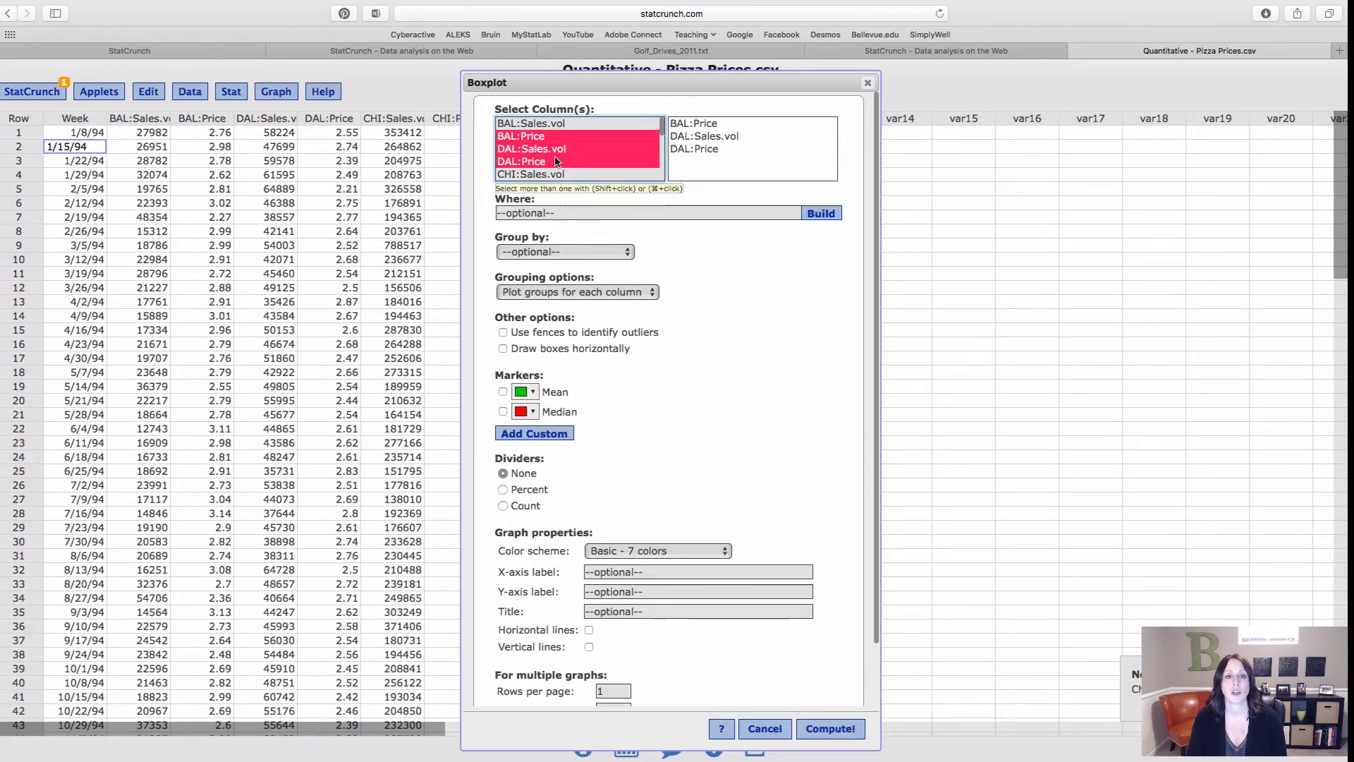
left_click(537, 141)
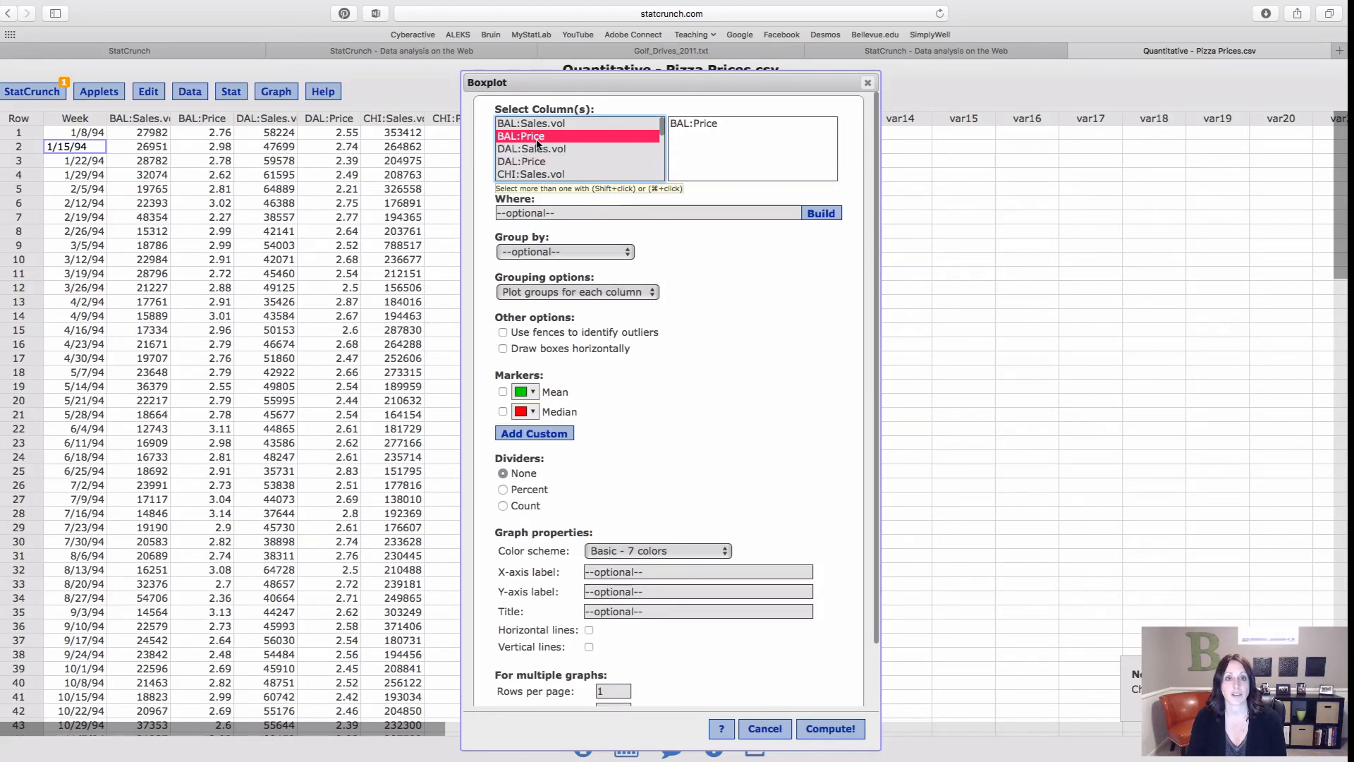
left_click(534, 162, "super")
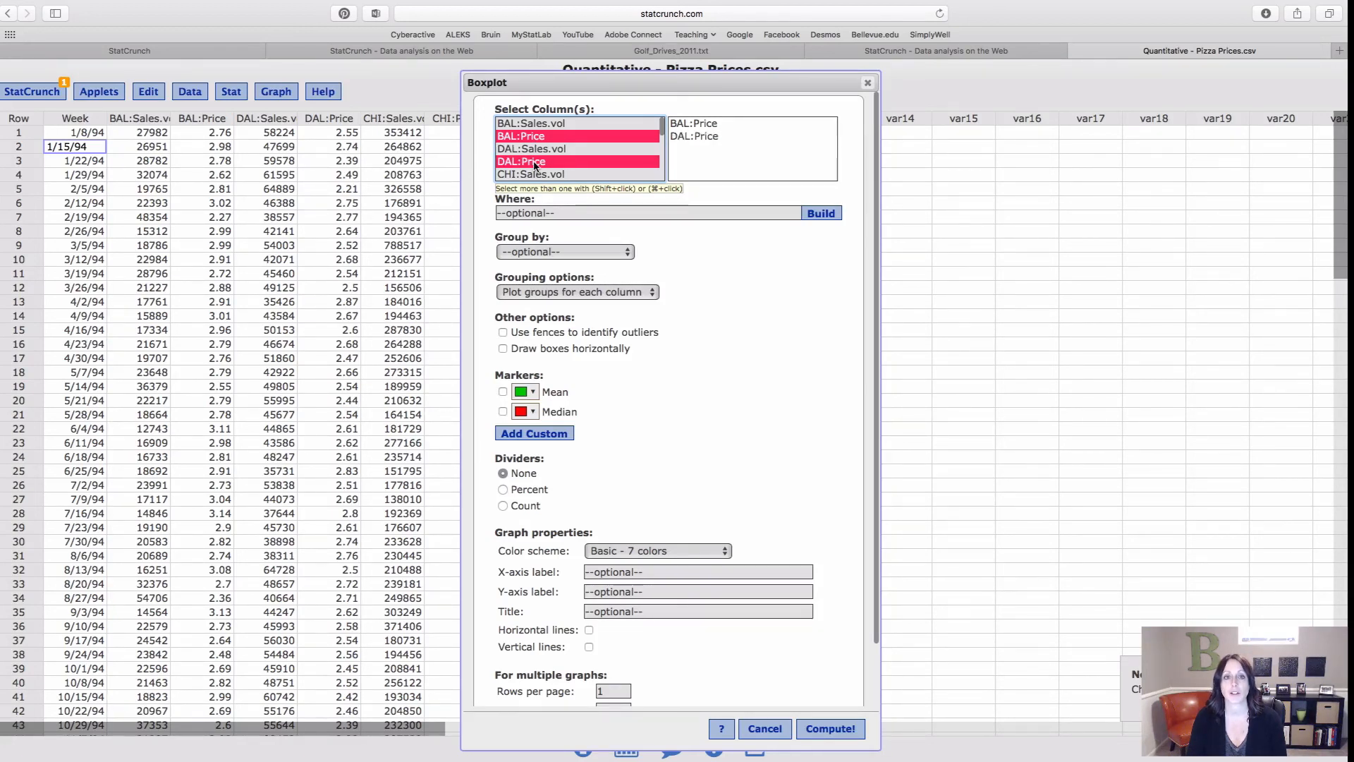
scroll(536, 158, "down", 2)
left_click(541, 149, "super")
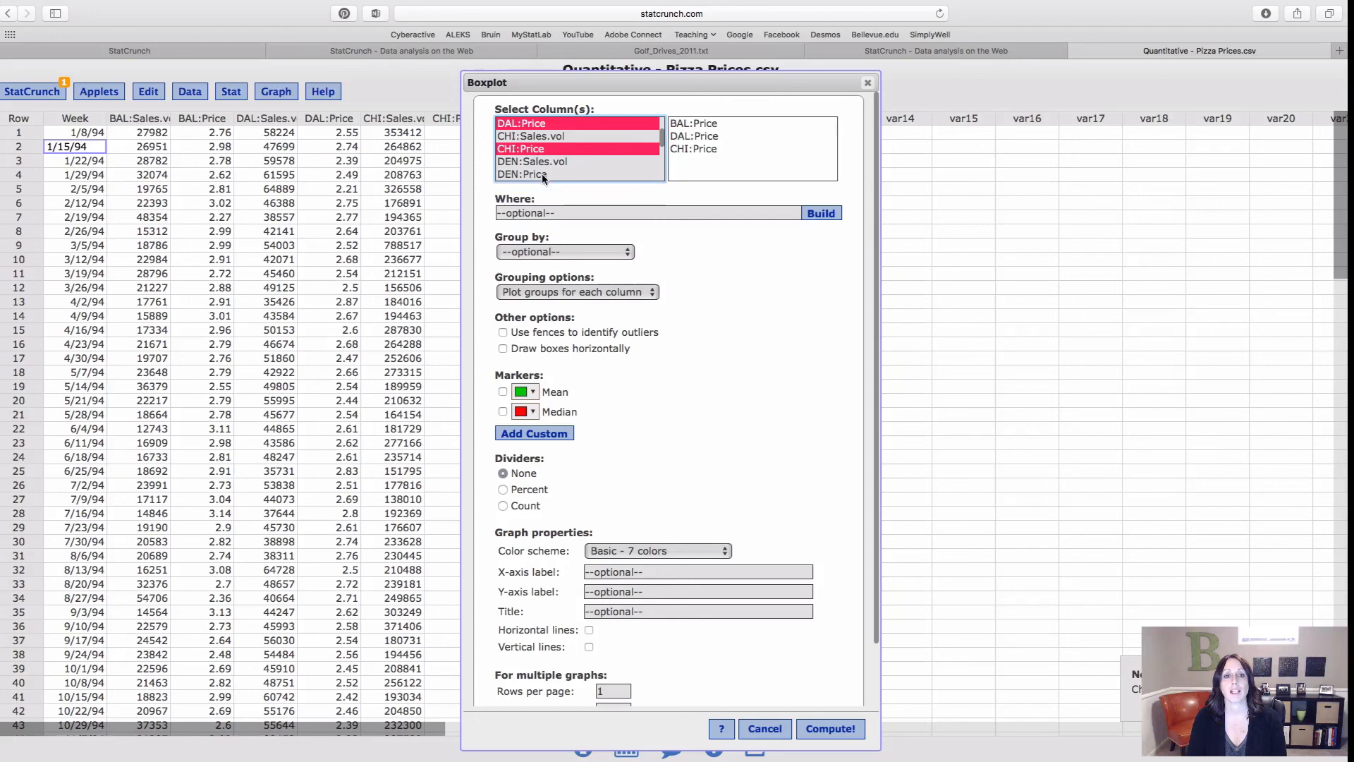
left_click(543, 176, "super")
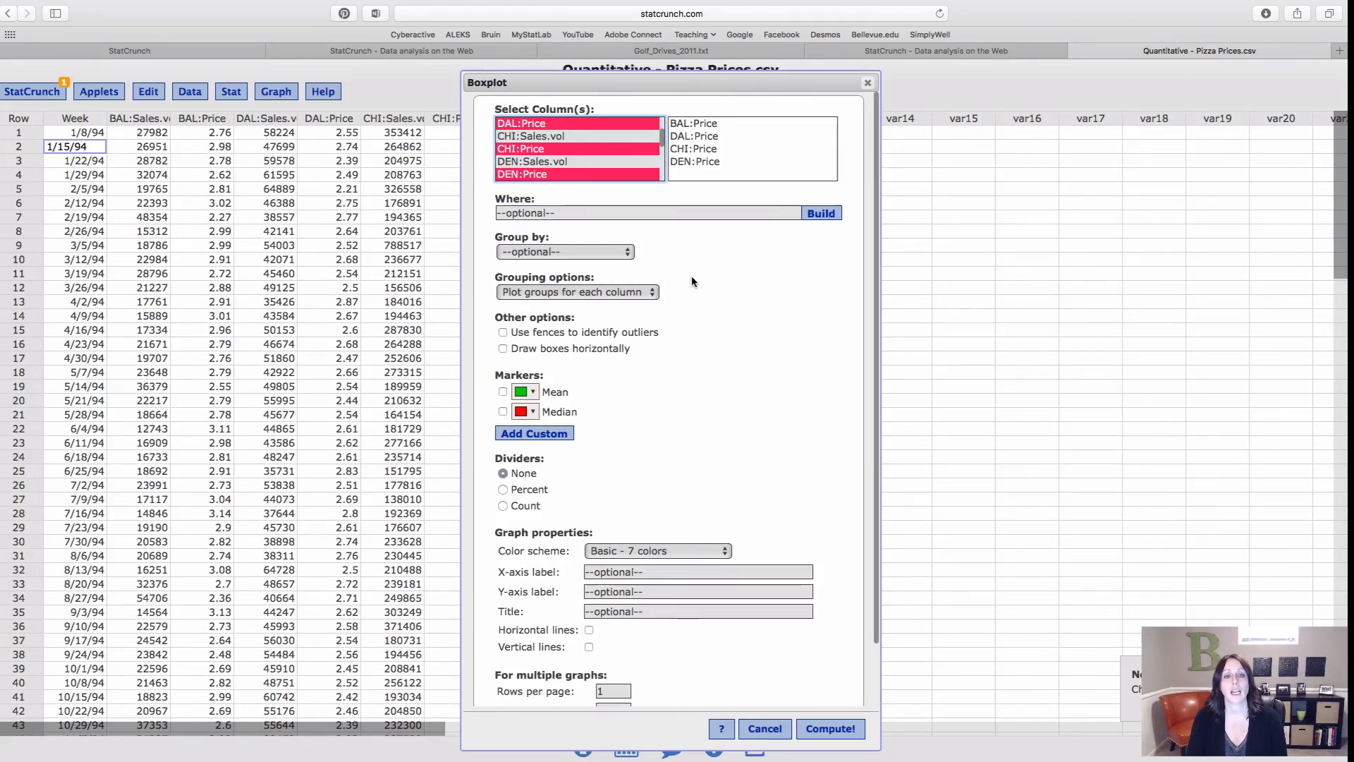
left_click(604, 293)
left_click(604, 294)
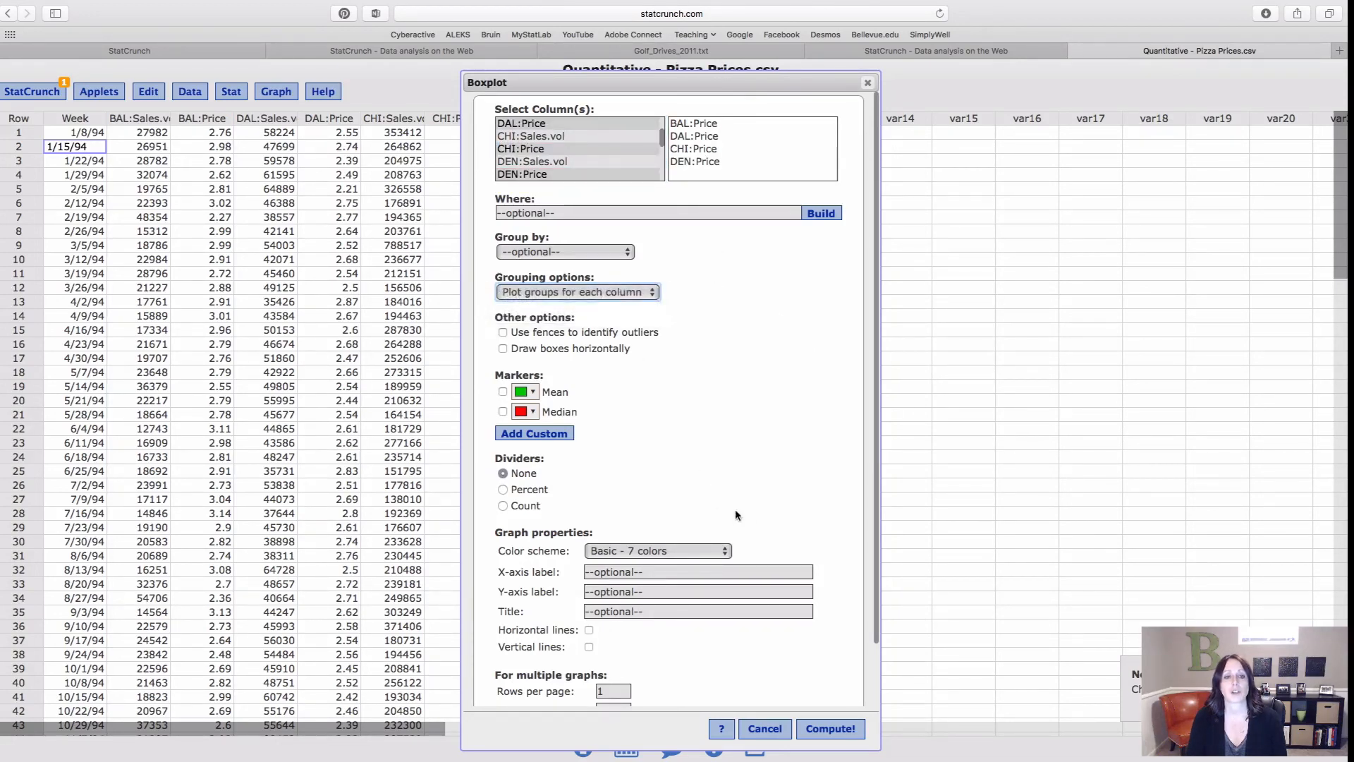
left_click(818, 731)
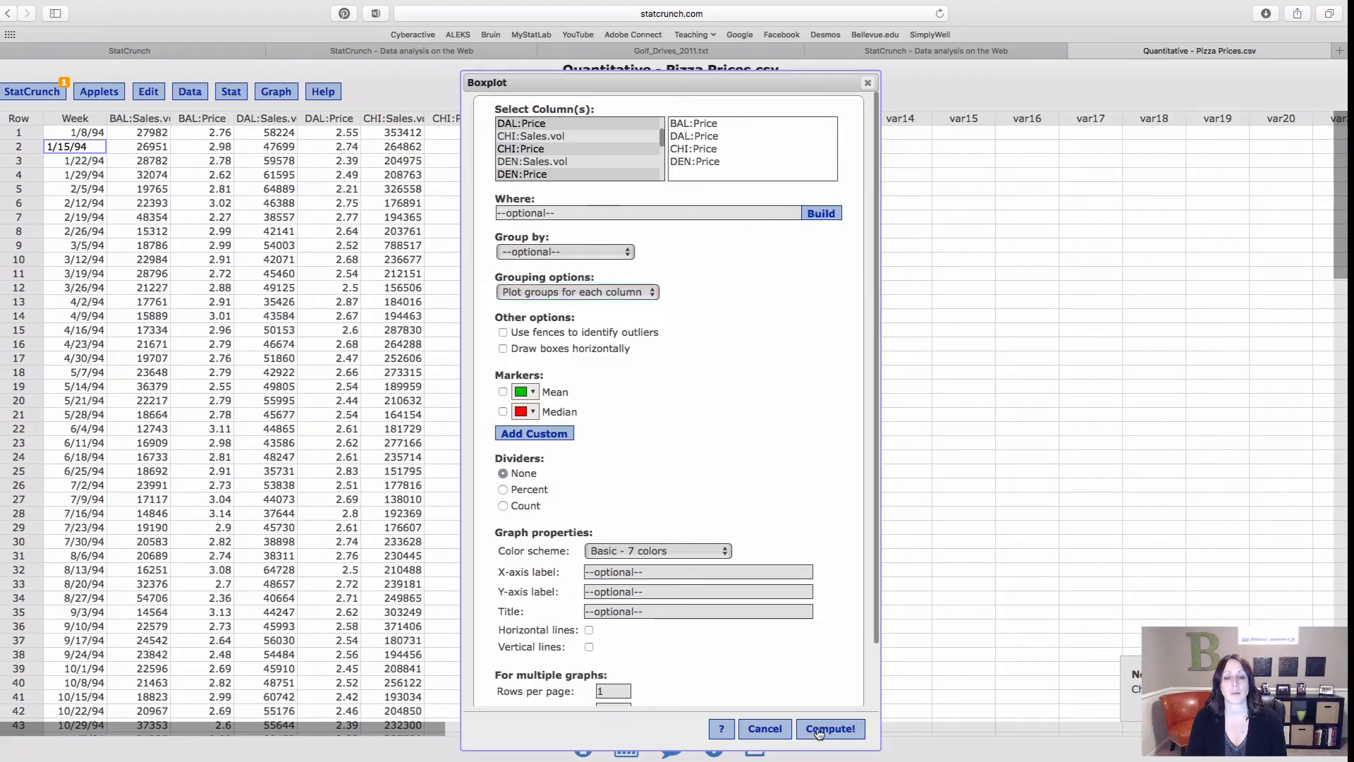